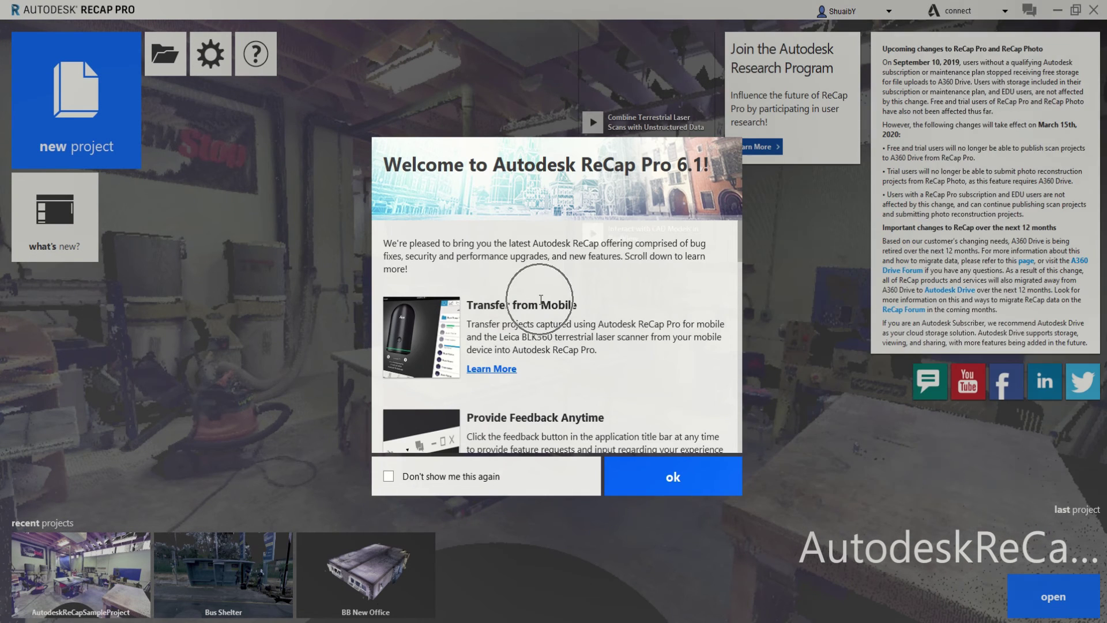
Turn off the welcome release notes at startup and close them, including after reopening 'what's new?'
{"action": "scroll", "coordinate": [539, 300], "scroll_direction": "down", "scroll_amount": 3}
{"action": "scroll", "coordinate": [540, 300], "scroll_direction": "down", "scroll_amount": 5}
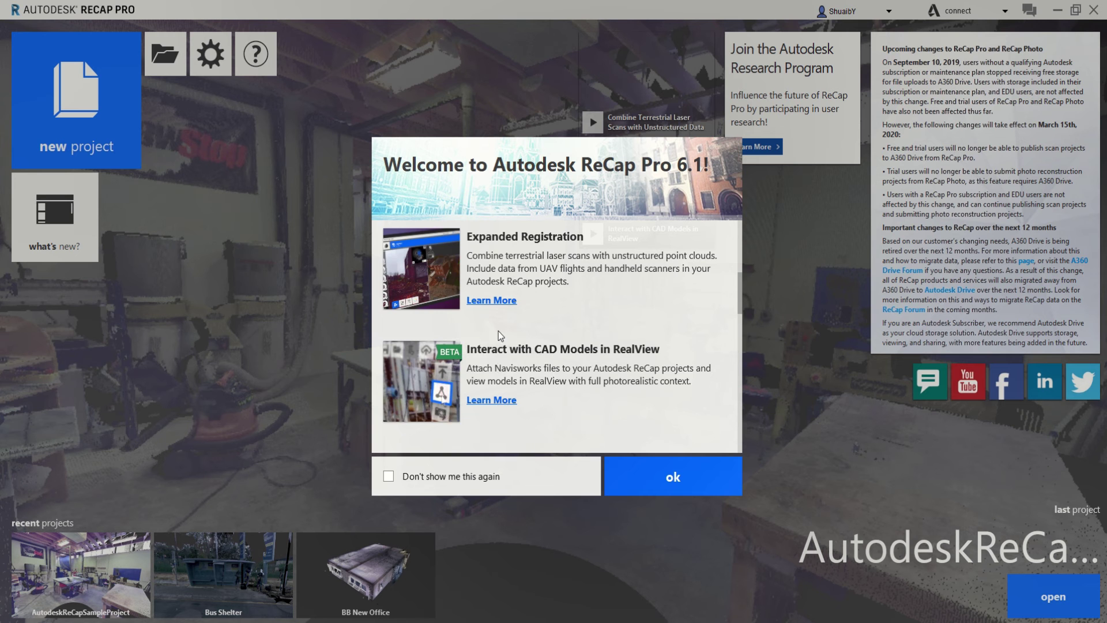
{"action": "scroll", "coordinate": [499, 332], "scroll_direction": "up", "scroll_amount": 3}
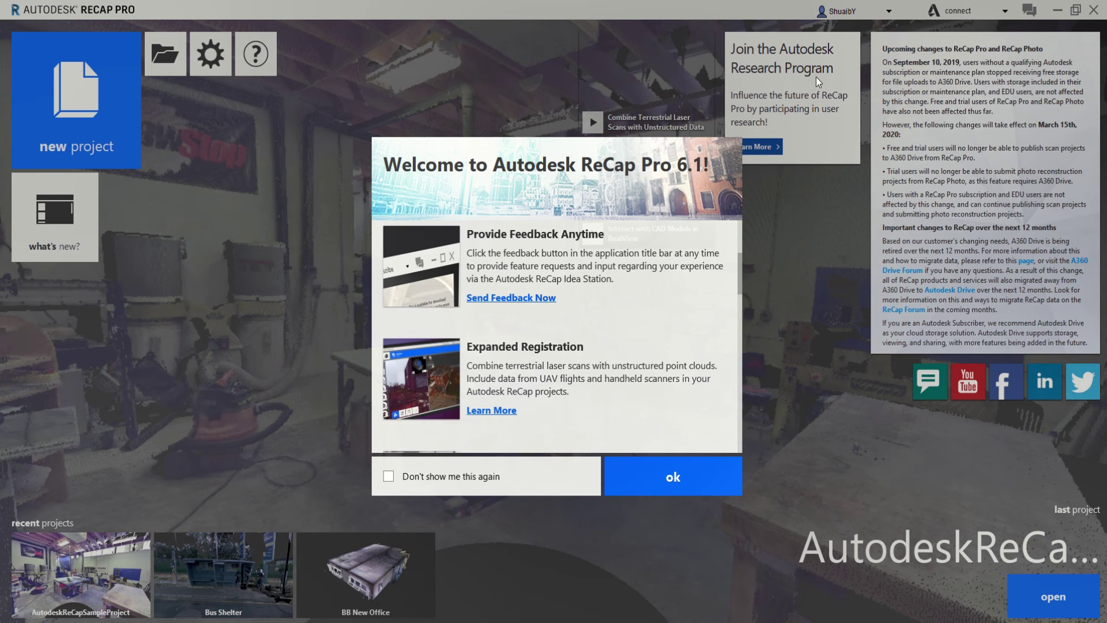
{"action": "left_click", "coordinate": [413, 478]}
{"action": "left_click", "coordinate": [623, 483]}
{"action": "left_click", "coordinate": [46, 229]}
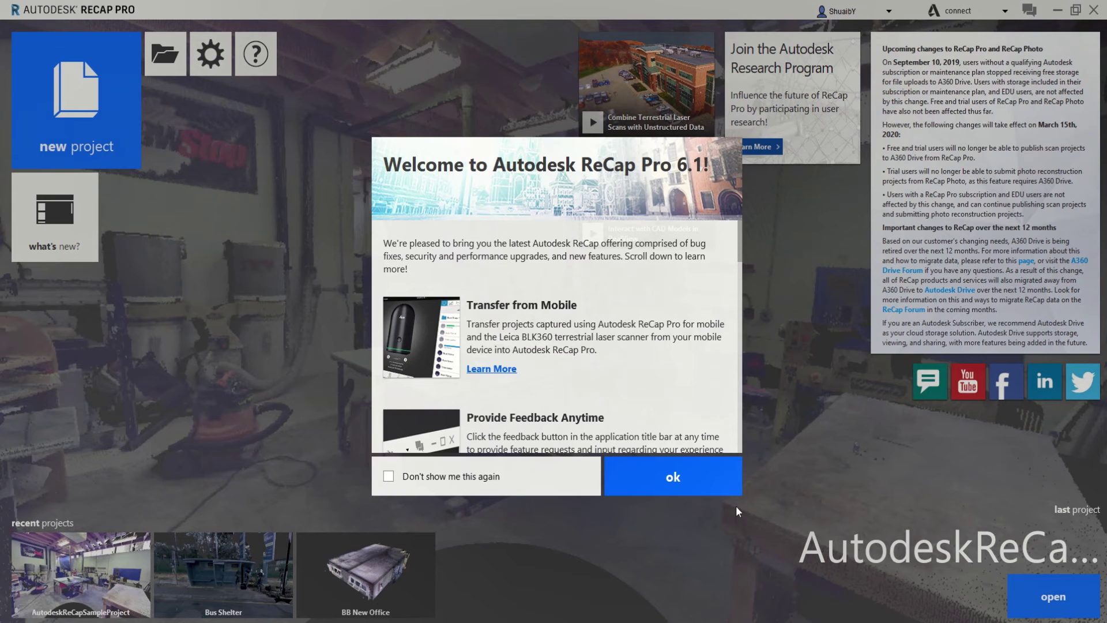
{"action": "left_click", "coordinate": [701, 479]}
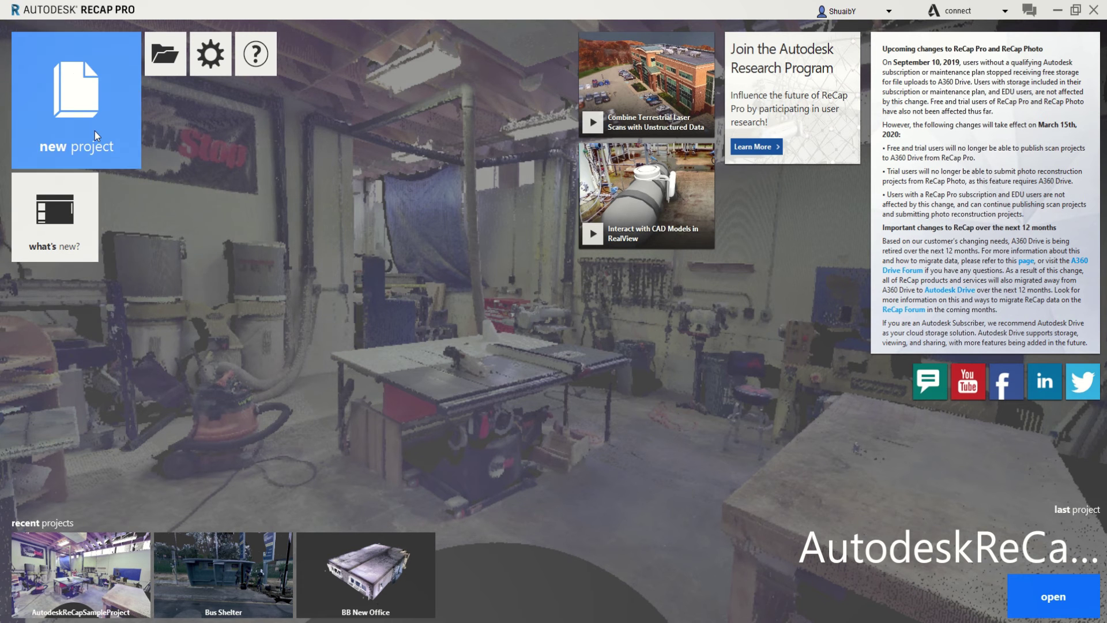
{"action": "left_click", "coordinate": [219, 64]}
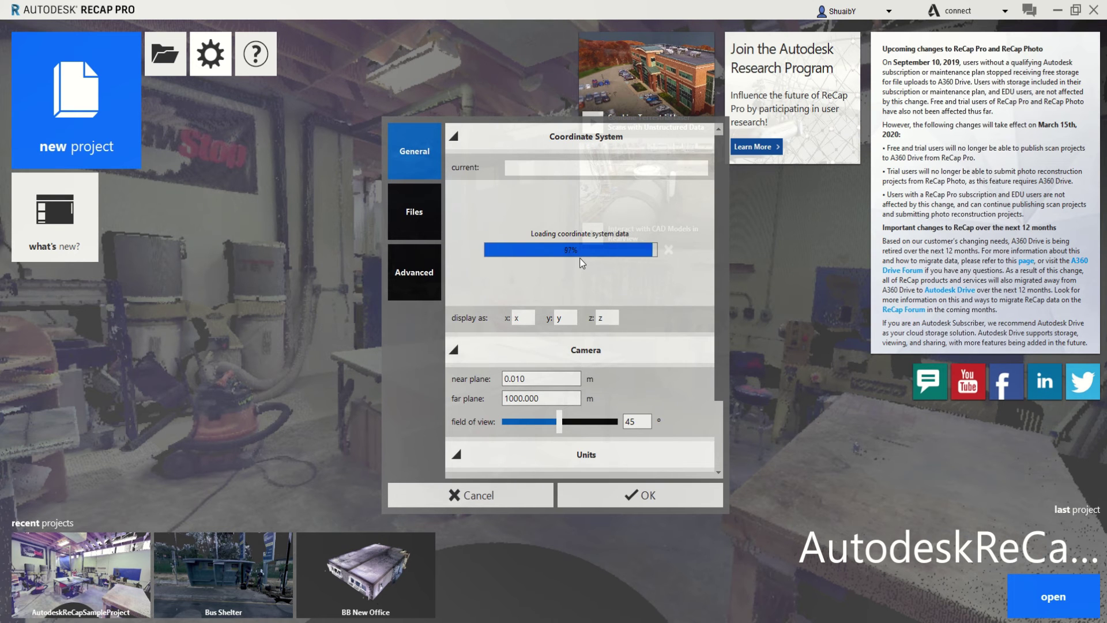
{"action": "left_click", "coordinate": [545, 168]}
{"action": "type", "text": "souh"}
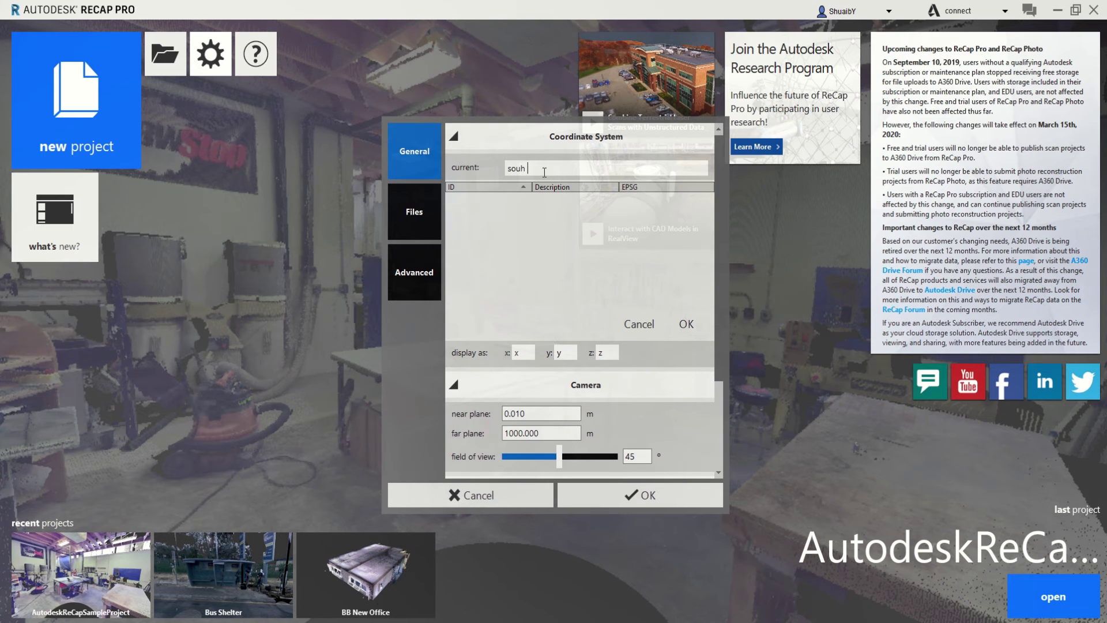
{"action": "key", "text": "BackSpace"}
{"action": "type", "text": "t"}
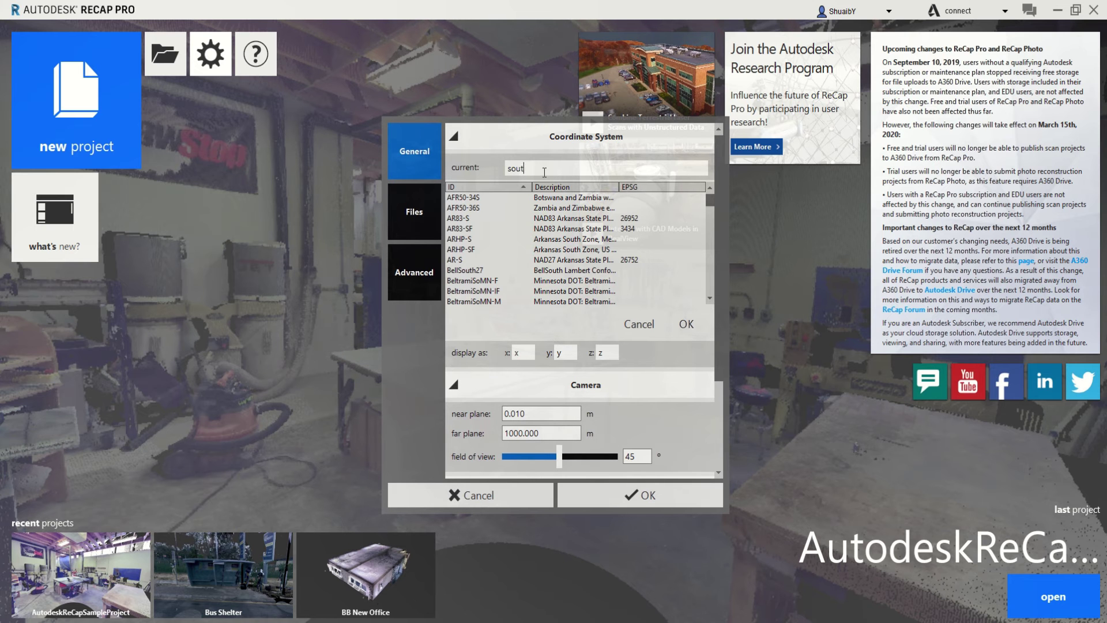
{"action": "type", "text": "h africa"}
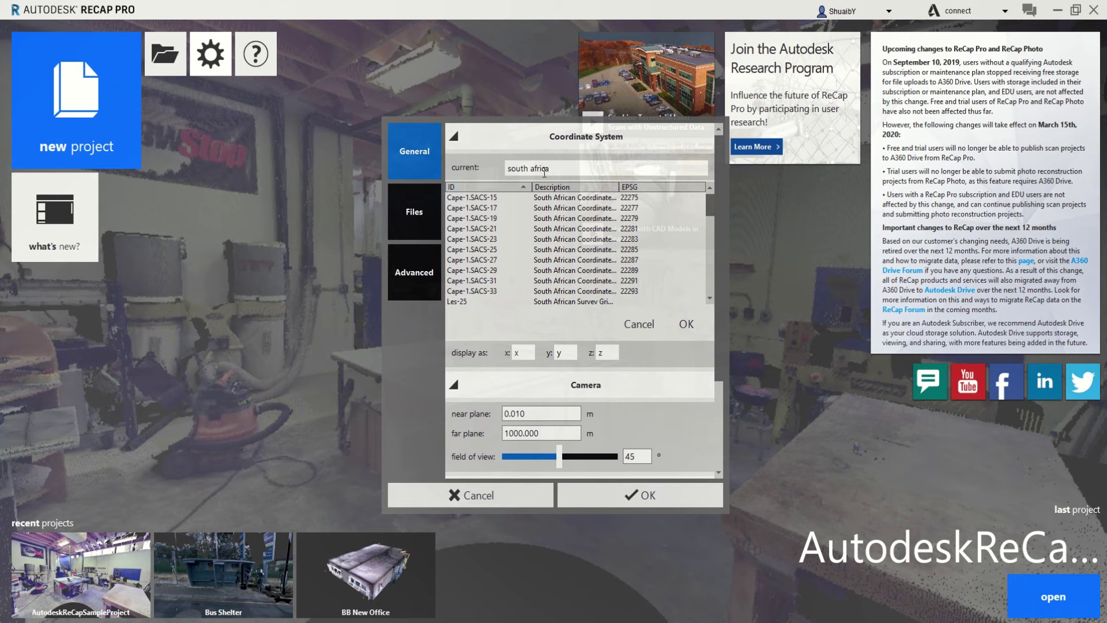
{"action": "scroll", "coordinate": [605, 227], "scroll_direction": "down", "scroll_amount": 6}
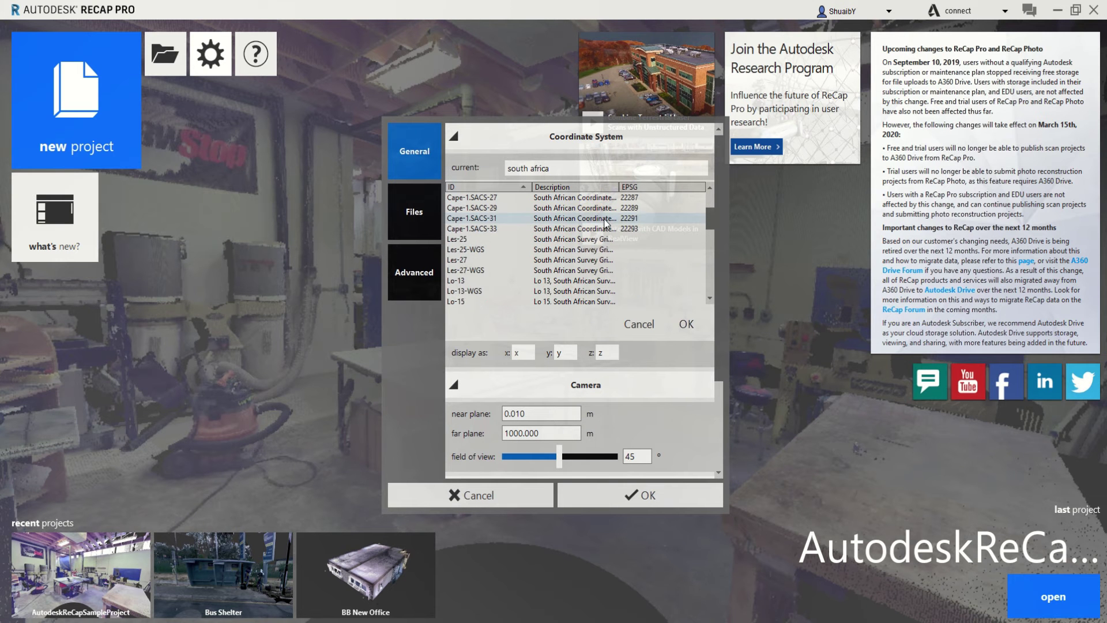
{"action": "scroll", "coordinate": [604, 226], "scroll_direction": "down", "scroll_amount": 4}
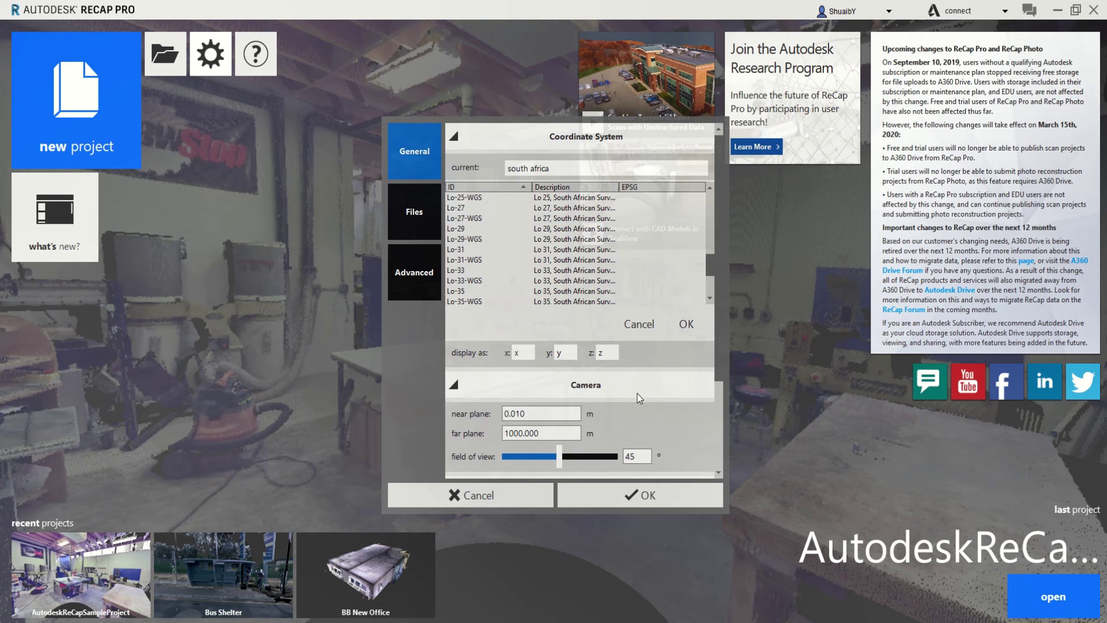
{"action": "left_click", "coordinate": [685, 323]}
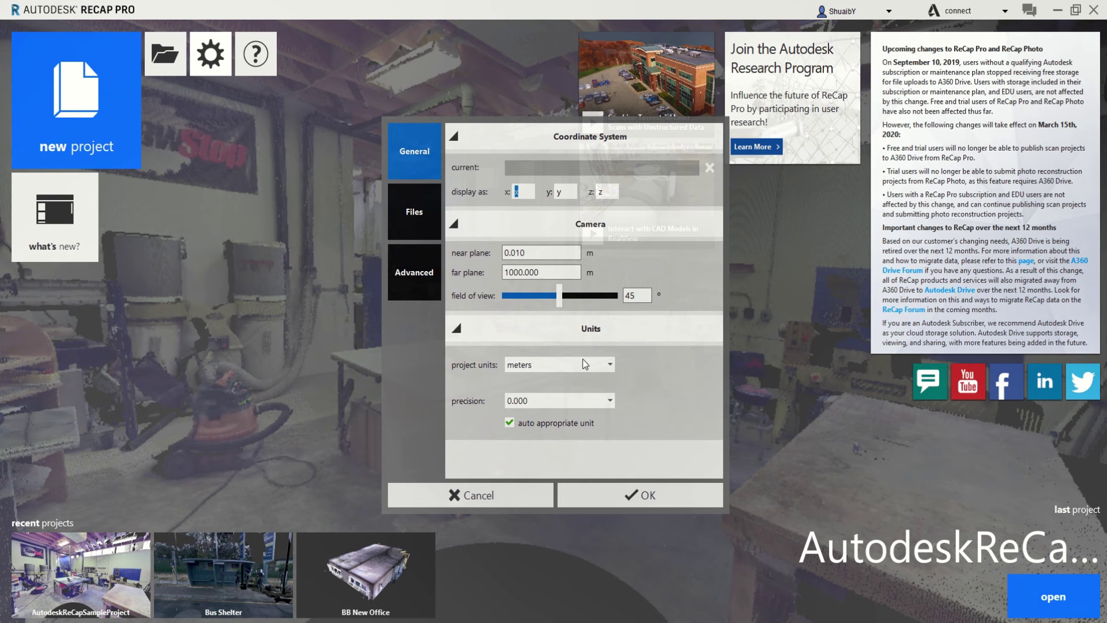
{"action": "left_click", "coordinate": [553, 368]}
{"action": "scroll", "coordinate": [545, 368], "scroll_direction": "down", "scroll_amount": 1}
{"action": "left_click", "coordinate": [515, 267]}
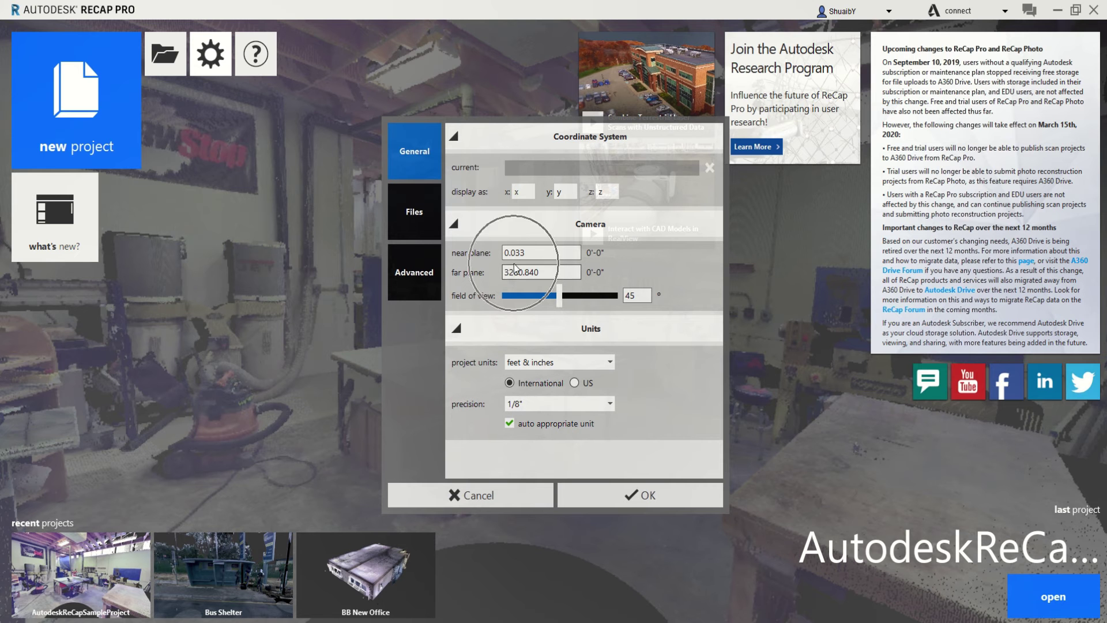
{"action": "scroll", "coordinate": [555, 363], "scroll_direction": "up", "scroll_amount": 1}
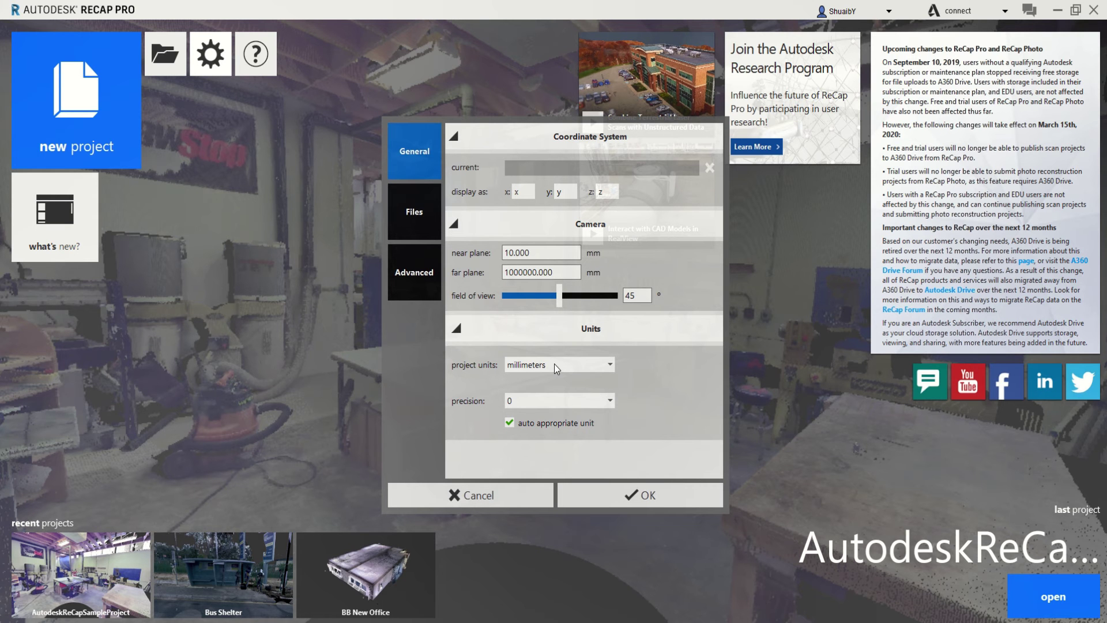
{"action": "scroll", "coordinate": [555, 365], "scroll_direction": "up", "scroll_amount": 2}
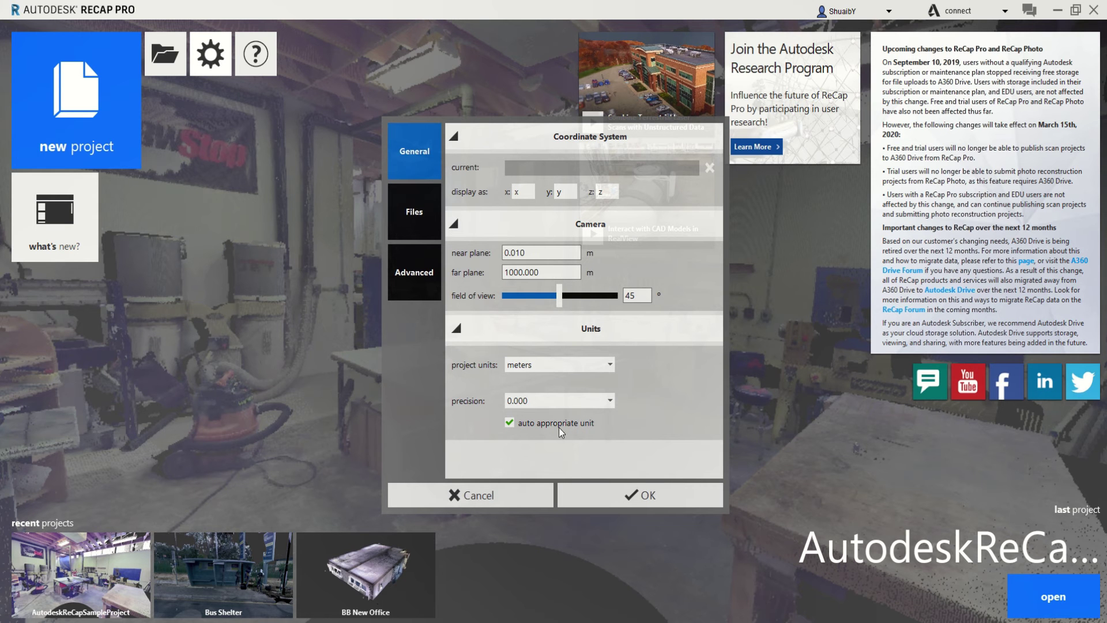
{"action": "left_click", "coordinate": [526, 424]}
{"action": "left_click", "coordinate": [418, 231]}
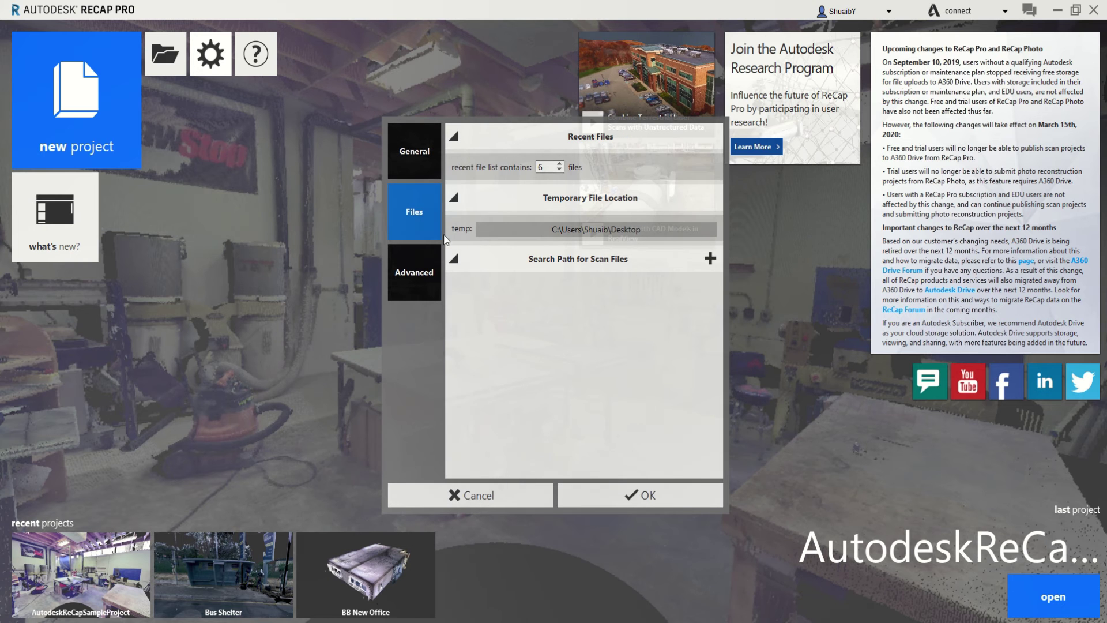
{"action": "left_click", "coordinate": [557, 172]}
{"action": "left_click", "coordinate": [559, 163]}
{"action": "left_click", "coordinate": [593, 267]}
{"action": "left_click", "coordinate": [417, 282]}
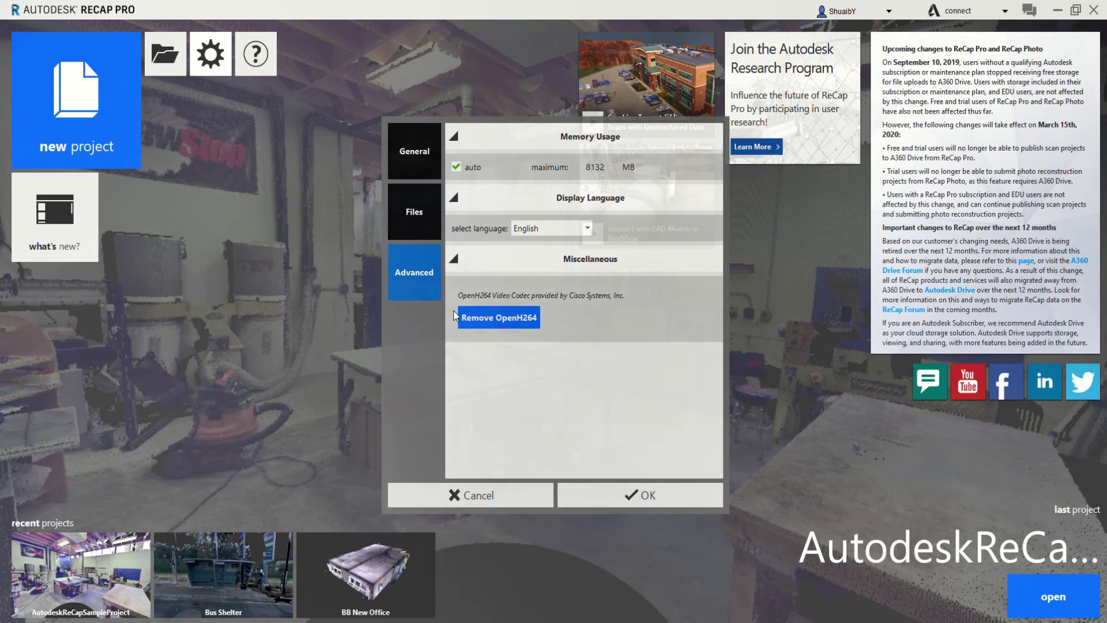
{"action": "left_click", "coordinate": [553, 231]}
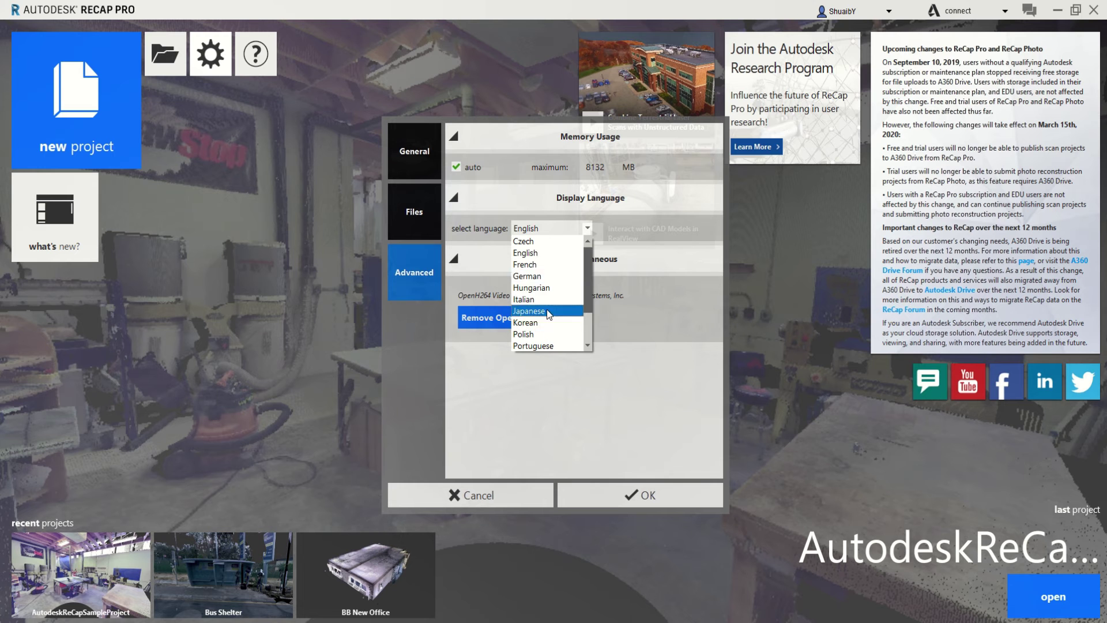
{"action": "left_click", "coordinate": [643, 385]}
{"action": "left_click", "coordinate": [482, 499]}
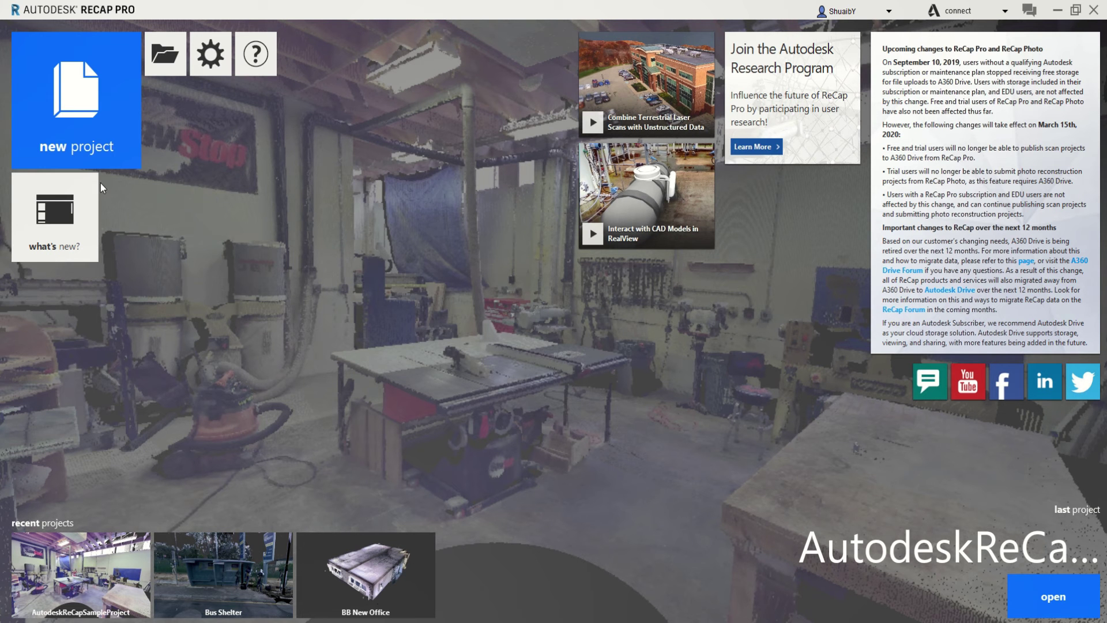
Create a new point-cloud import project named 'Tech Shop' saved on the Desktop
{"action": "left_click", "coordinate": [57, 97]}
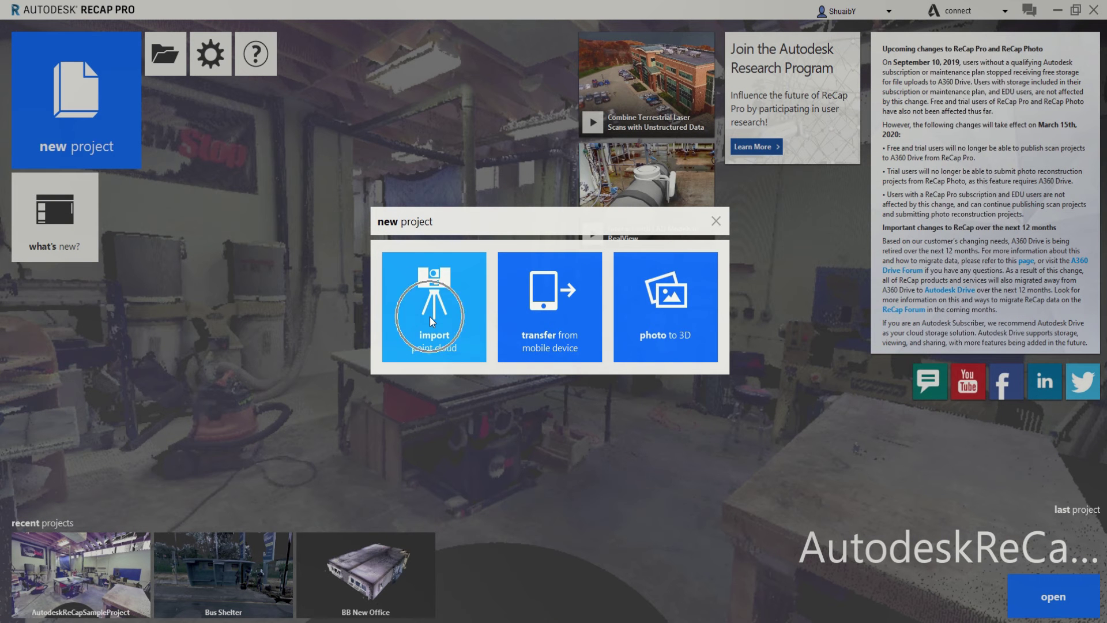
{"action": "left_click", "coordinate": [582, 341]}
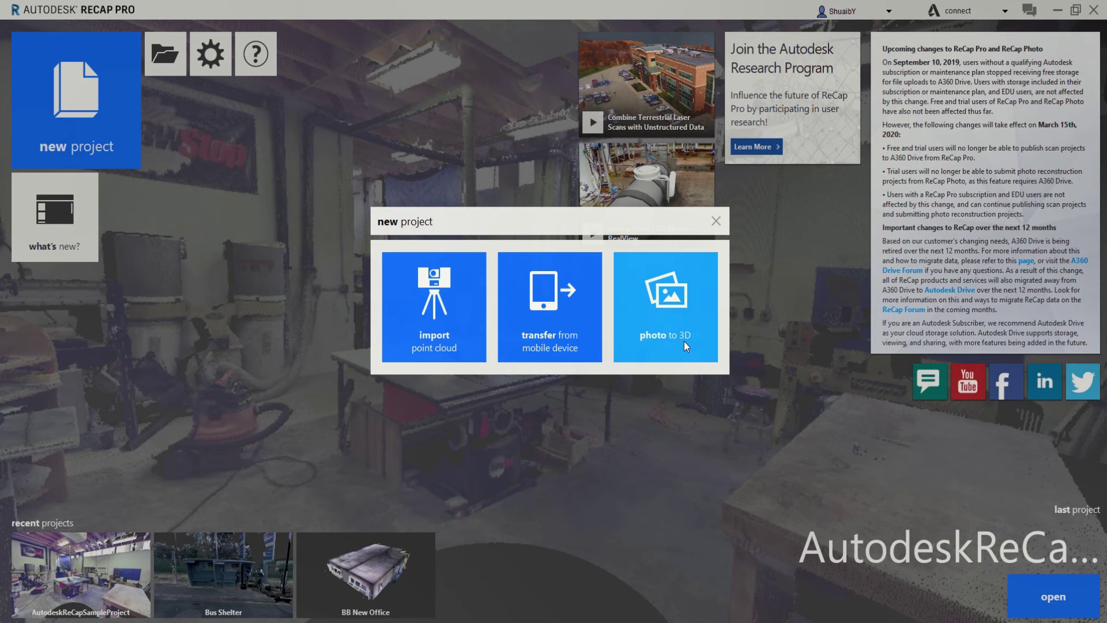
{"action": "left_click", "coordinate": [470, 310]}
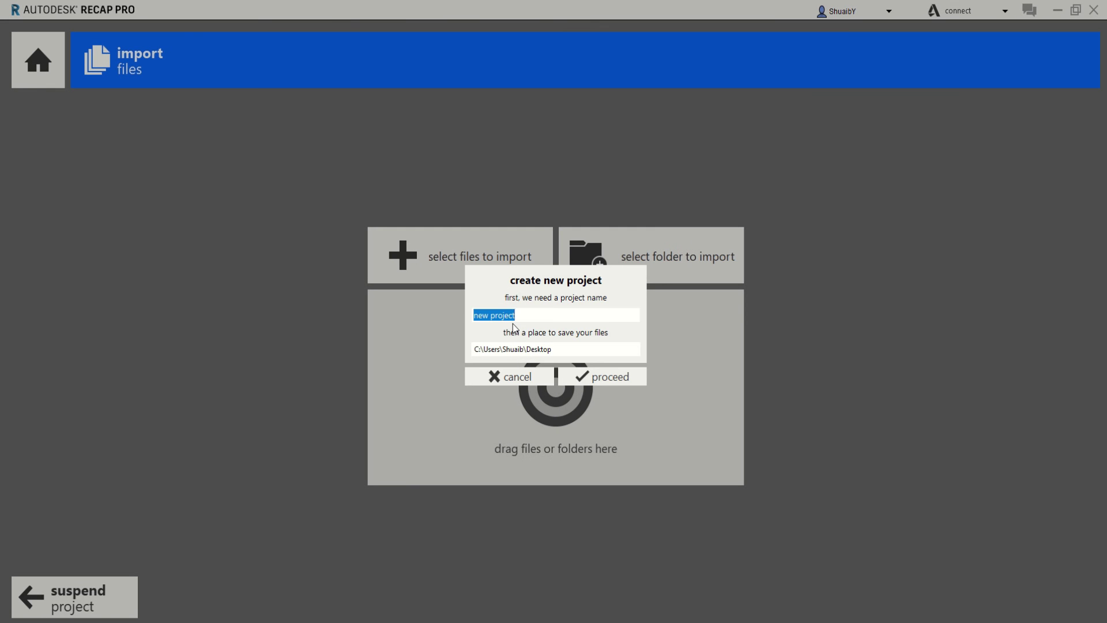
{"action": "type", "text": "Tech Shop"}
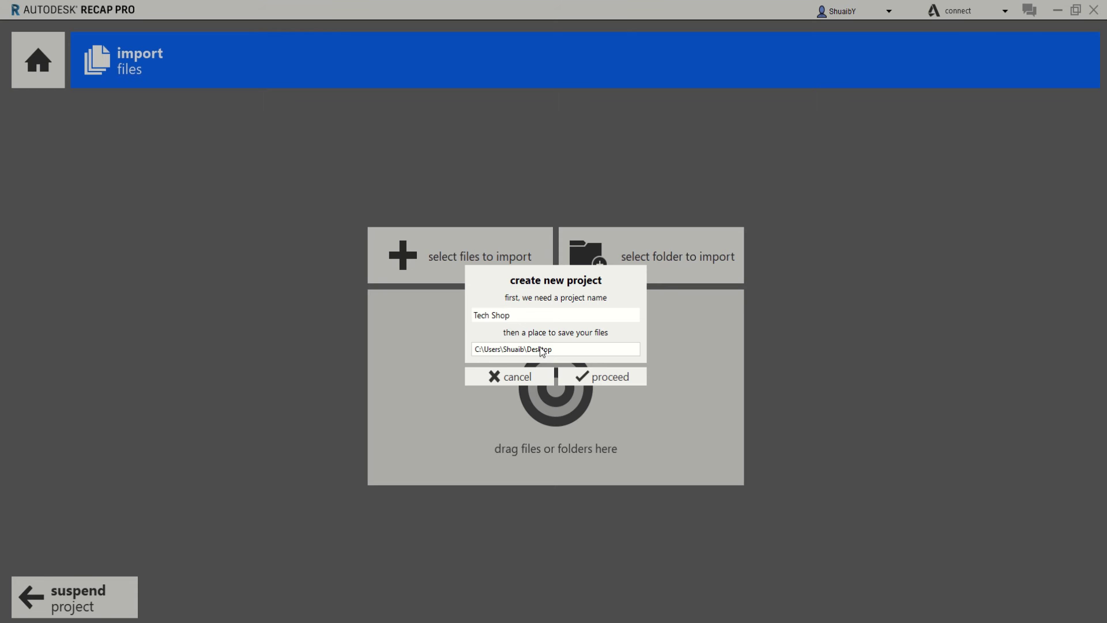
{"action": "left_click", "coordinate": [601, 376]}
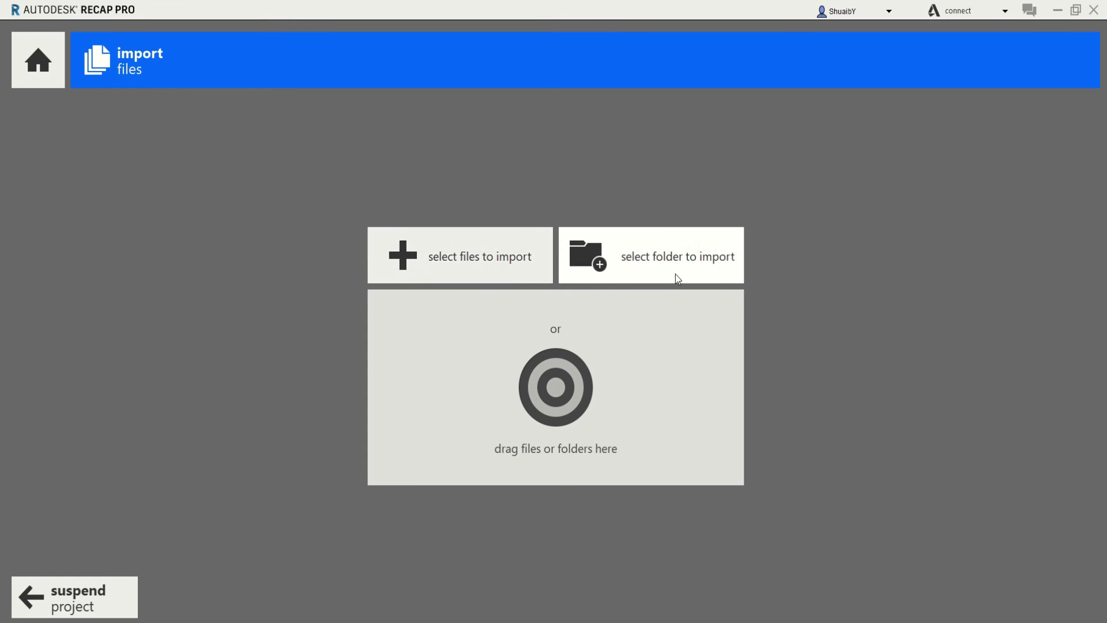
From the Tech Shop Scanned Data folder, select and open the 16 scans TechShop_000 through TechShop_015
{"action": "left_click", "coordinate": [473, 257]}
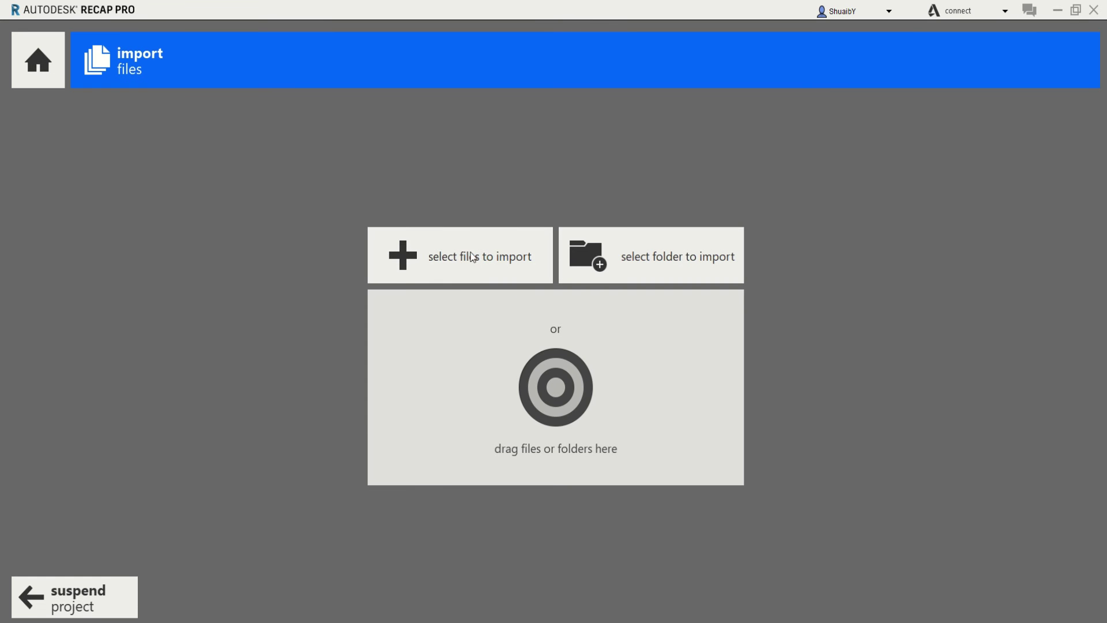
{"action": "left_click", "coordinate": [762, 388]}
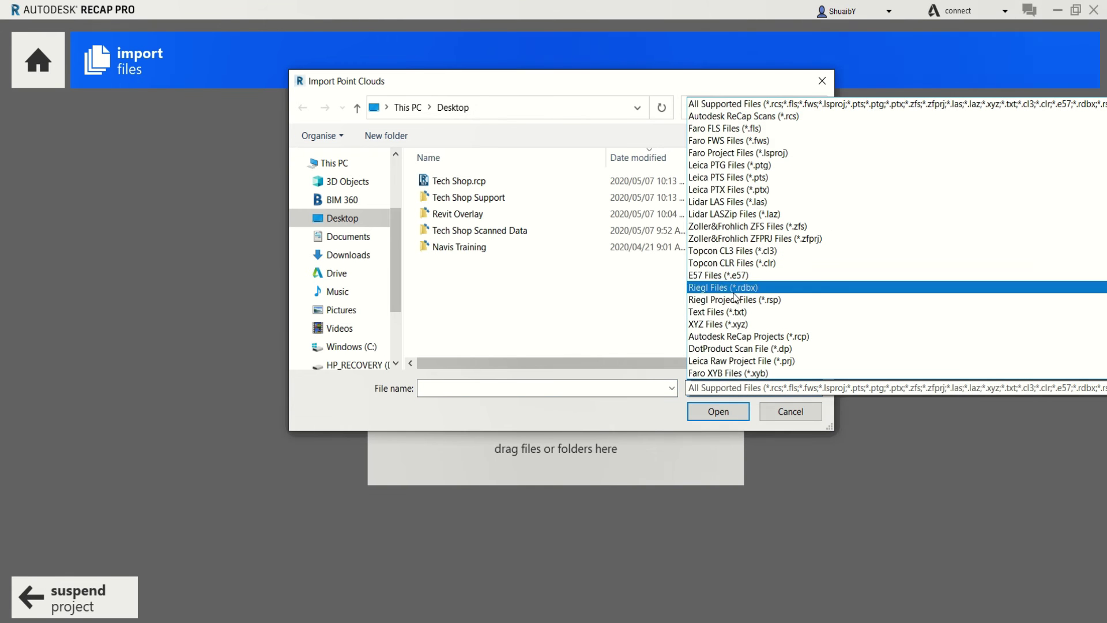
{"action": "left_click", "coordinate": [462, 234]}
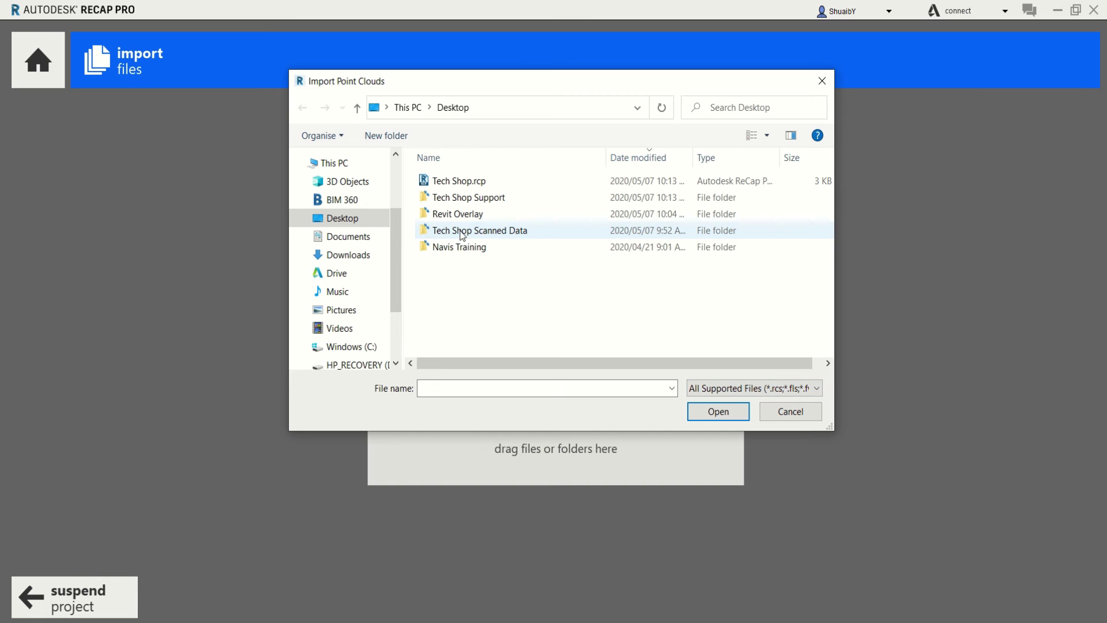
{"action": "left_click", "coordinate": [462, 231]}
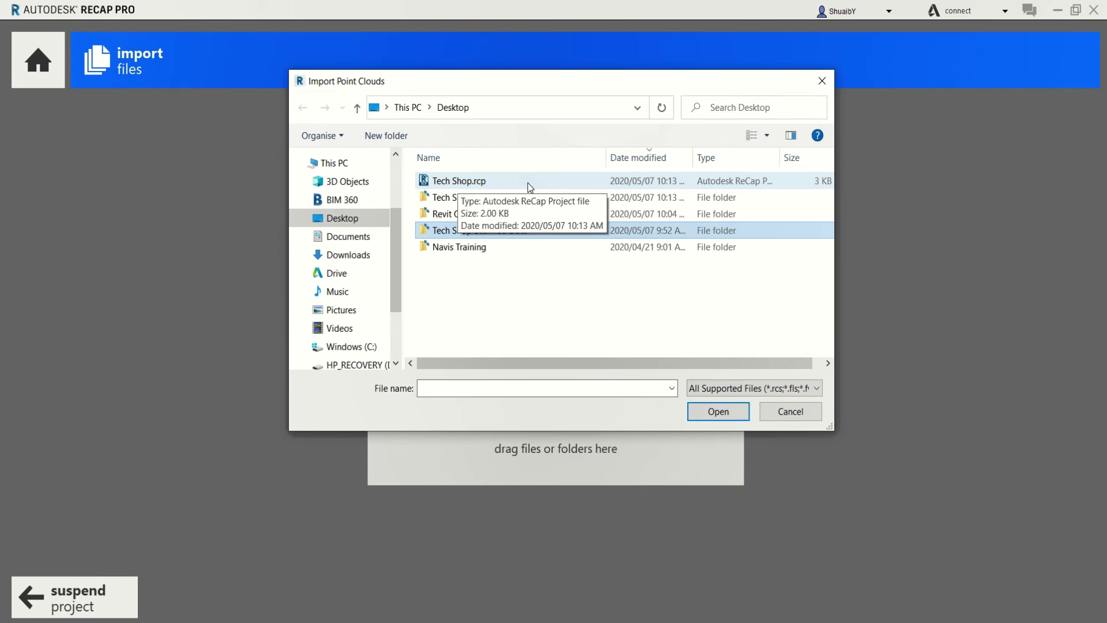
{"action": "double_click", "coordinate": [781, 157]}
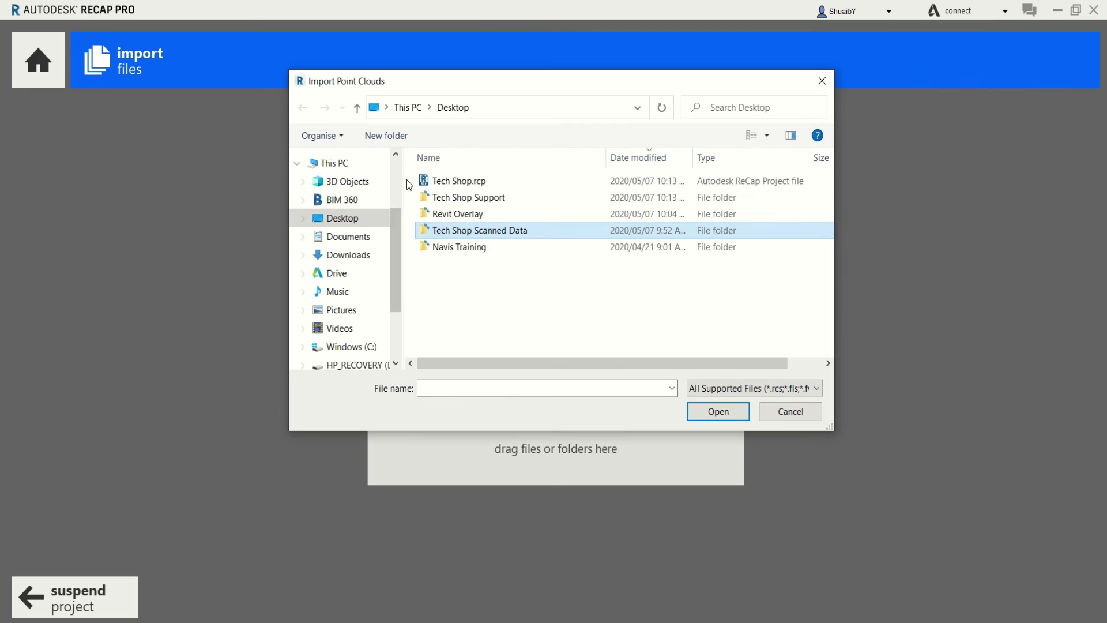
{"action": "left_click_drag", "start_coordinate": [414, 183], "coordinate": [433, 202]}
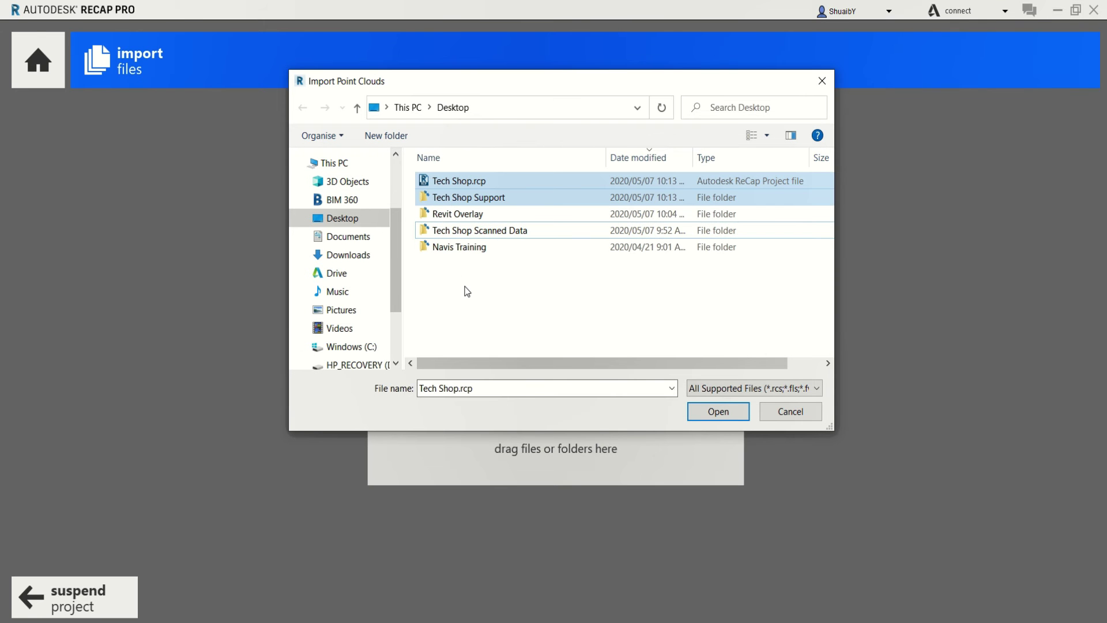
{"action": "left_click", "coordinate": [458, 233]}
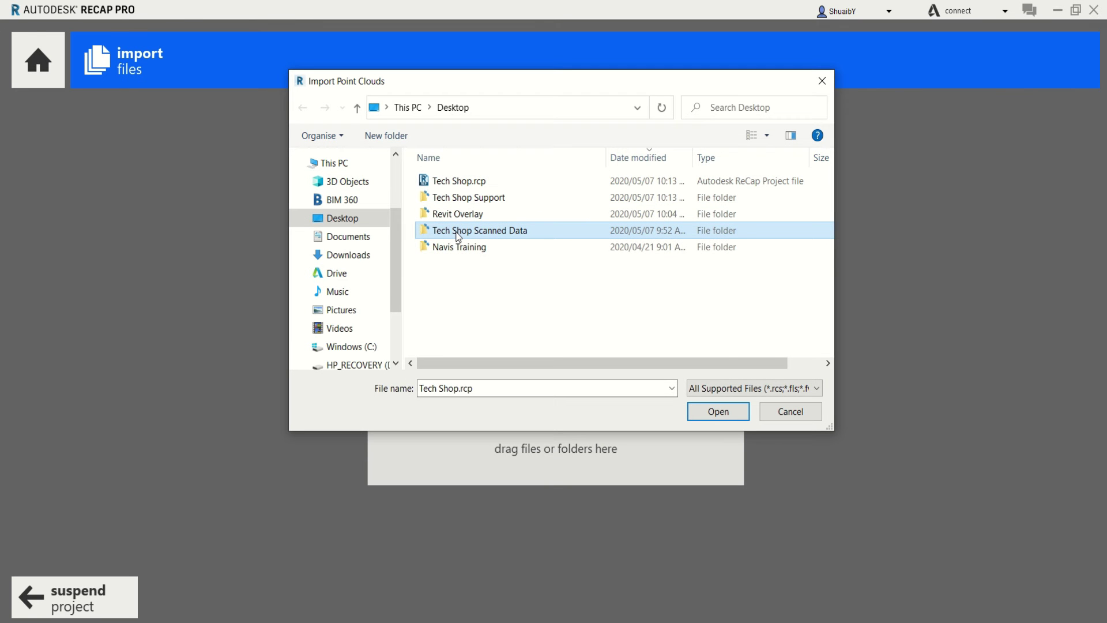
{"action": "double_click", "coordinate": [458, 233]}
{"action": "scroll", "coordinate": [473, 222], "scroll_direction": "down", "scroll_amount": 2}
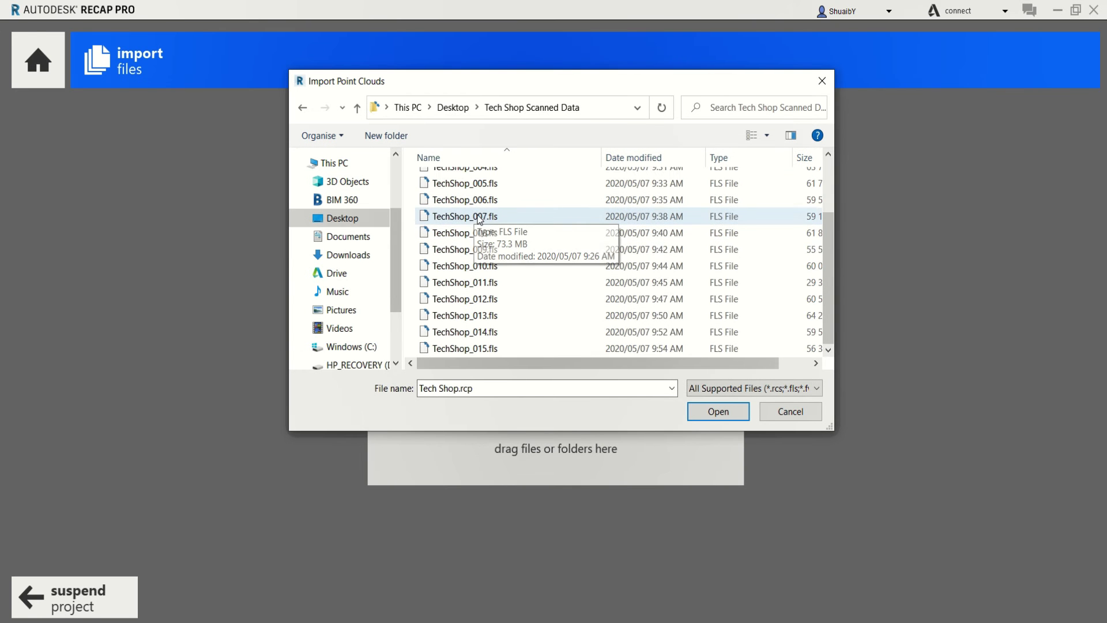
{"action": "scroll", "coordinate": [467, 271], "scroll_direction": "up", "scroll_amount": 2}
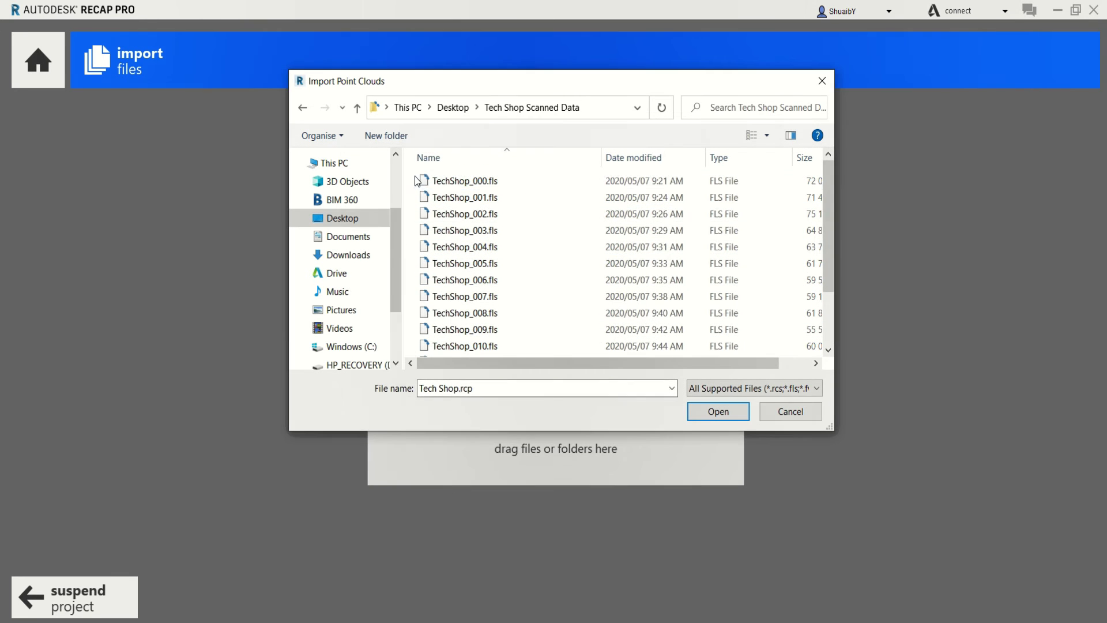
{"action": "left_click_drag", "start_coordinate": [416, 180], "coordinate": [657, 386]}
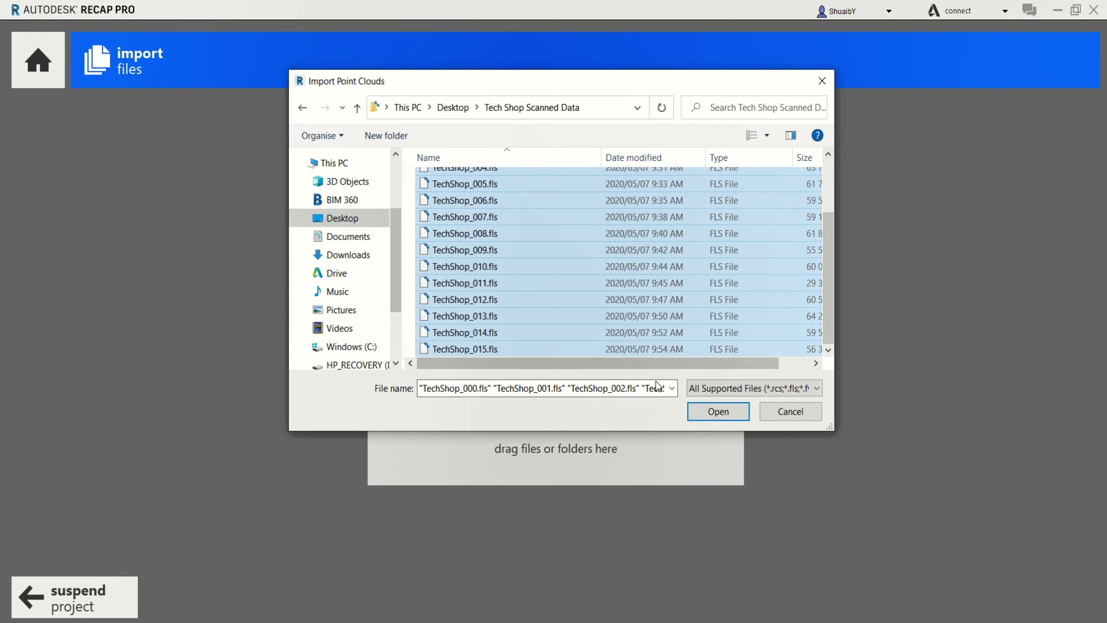
{"action": "left_click", "coordinate": [707, 420]}
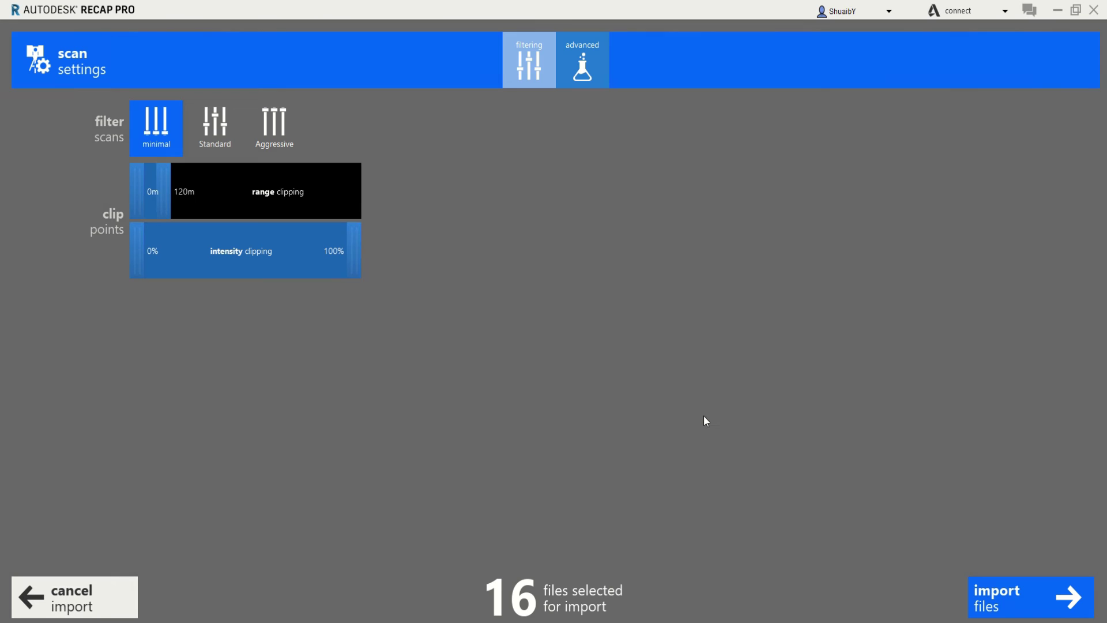
Compare the minimal, Standard and Aggressive noise filters, settling on Standard
{"action": "left_click", "coordinate": [159, 132]}
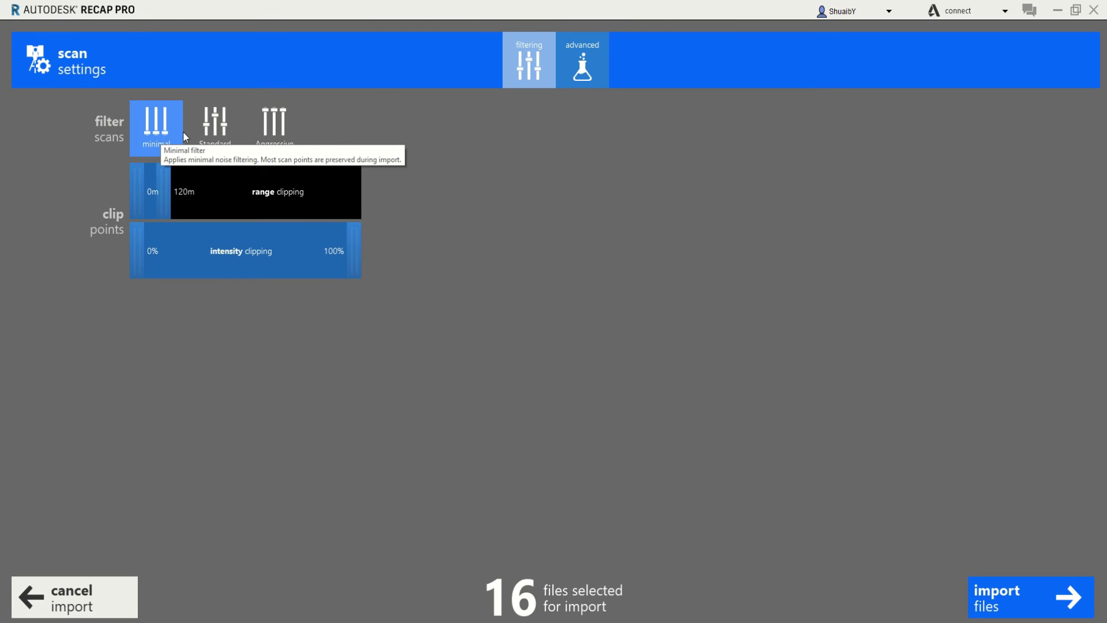
{"action": "left_click", "coordinate": [269, 144]}
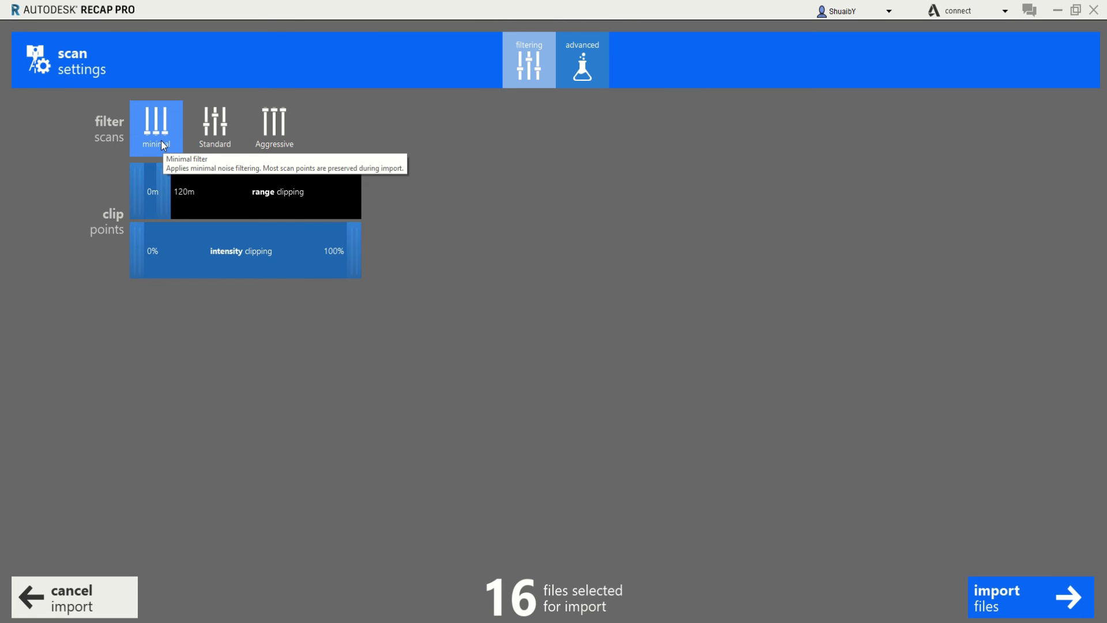
{"action": "left_click", "coordinate": [216, 138]}
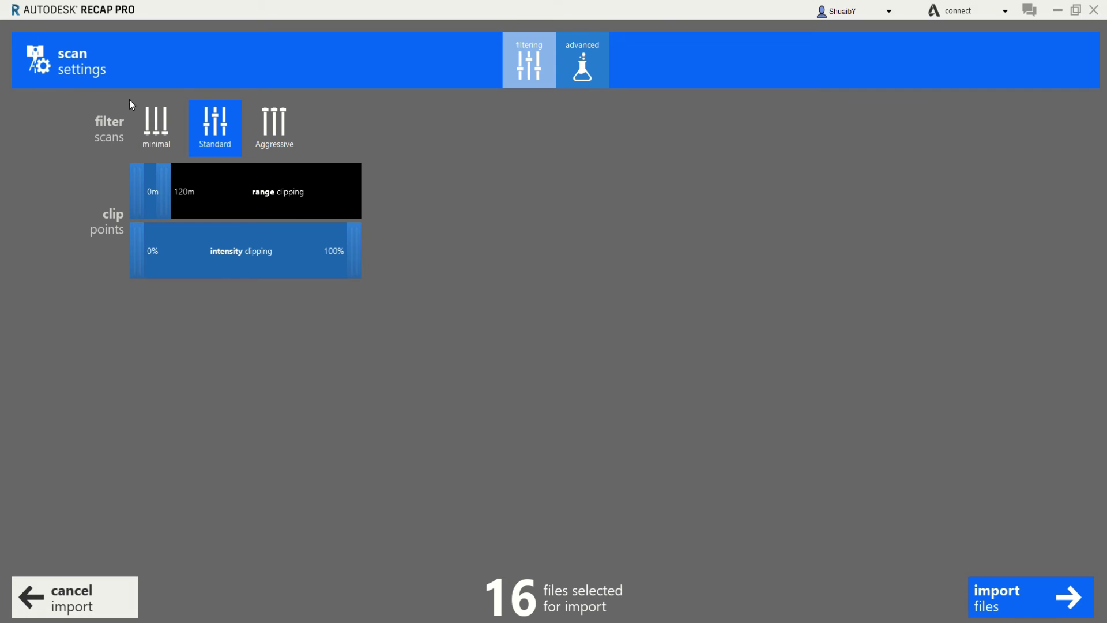
{"action": "left_click", "coordinate": [272, 131]}
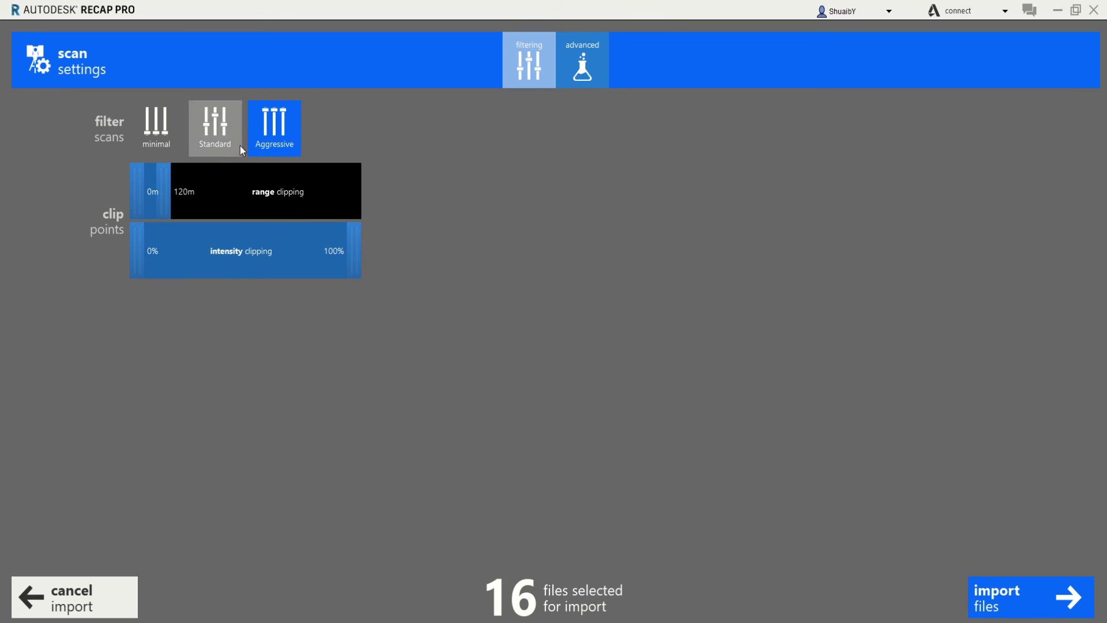
{"action": "left_click", "coordinate": [286, 126]}
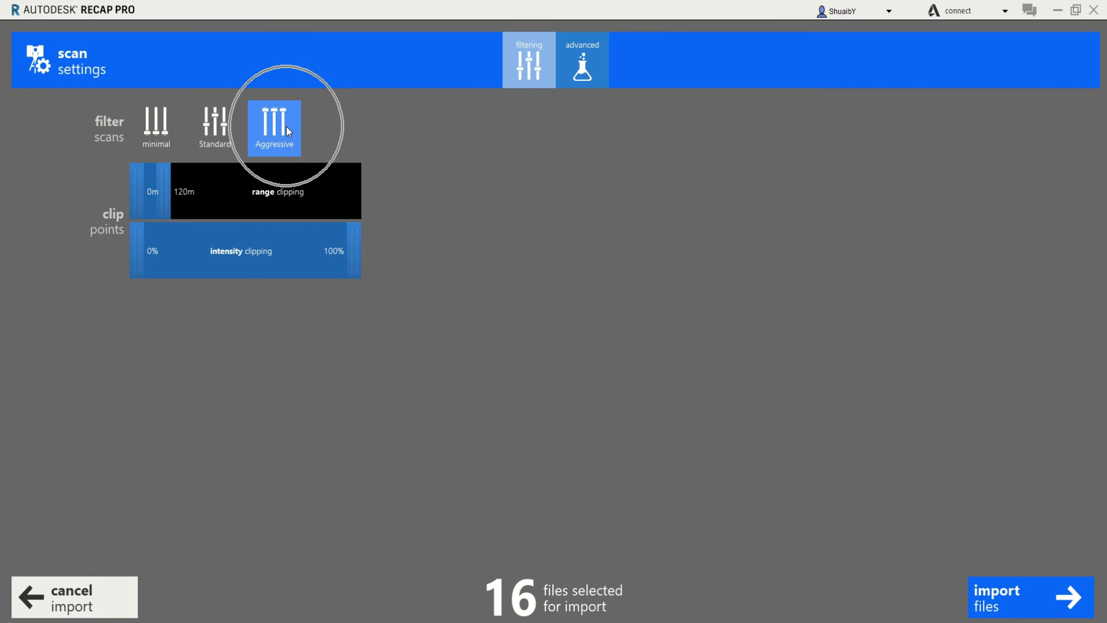
{"action": "left_click", "coordinate": [147, 126]}
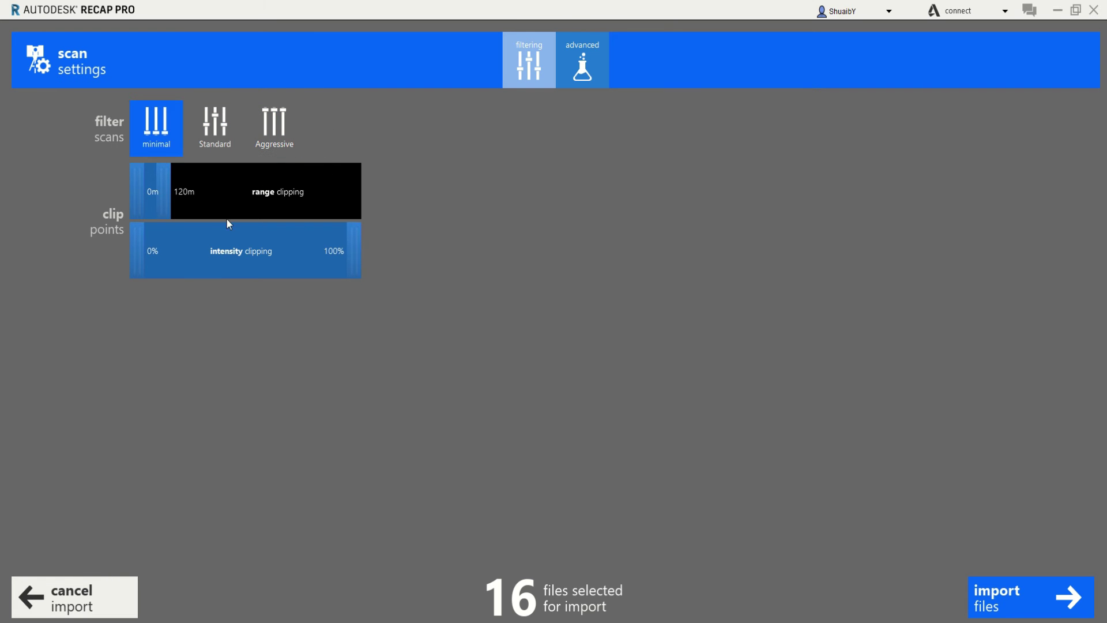
{"action": "left_click", "coordinate": [218, 147]}
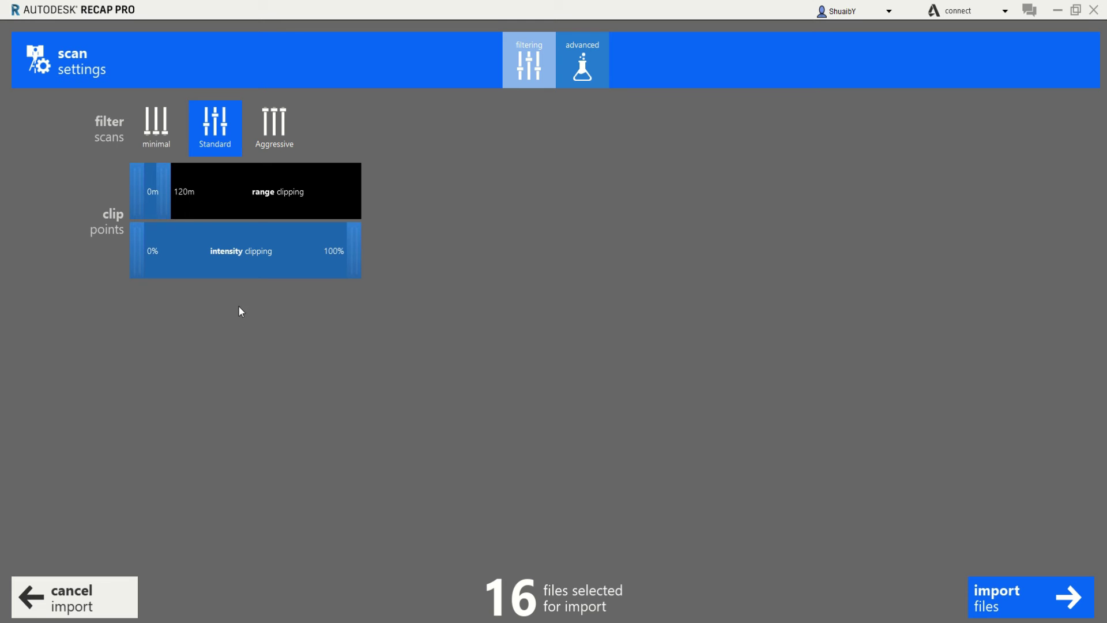
Extend range clipping to 0m–394m, keeping intensity clipping at 0%–100%
{"action": "left_click_drag", "start_coordinate": [171, 201], "coordinate": [193, 193]}
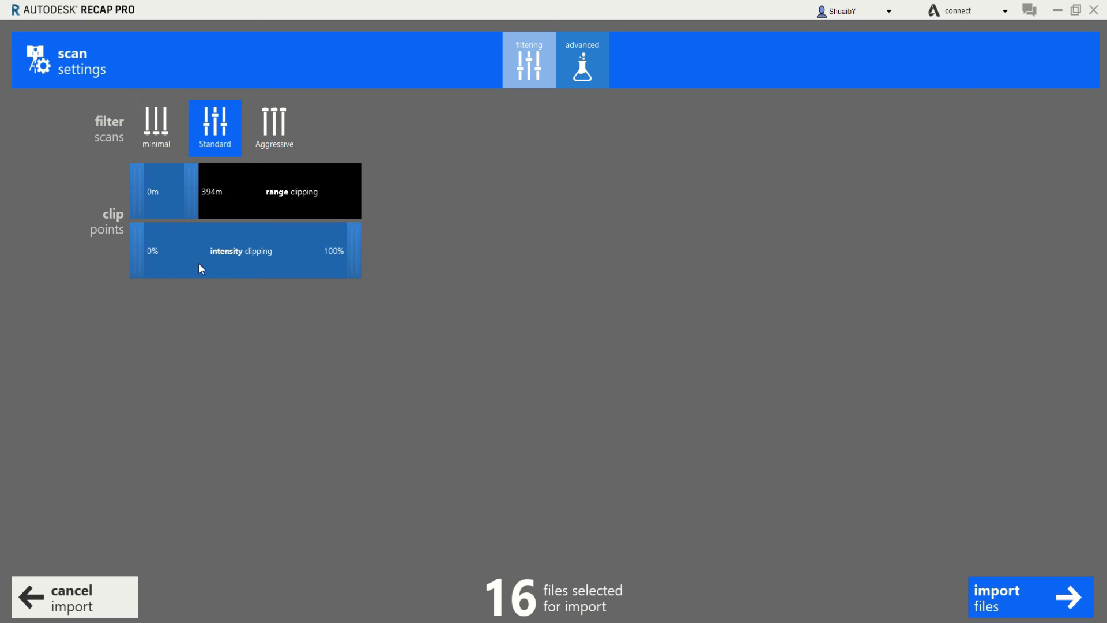
{"action": "left_click_drag", "start_coordinate": [144, 248], "coordinate": [109, 251]}
{"action": "left_click", "coordinate": [336, 252]}
In the advanced import settings, keep the decimation grid enabled at 0 mm spacing
{"action": "left_click", "coordinate": [594, 61]}
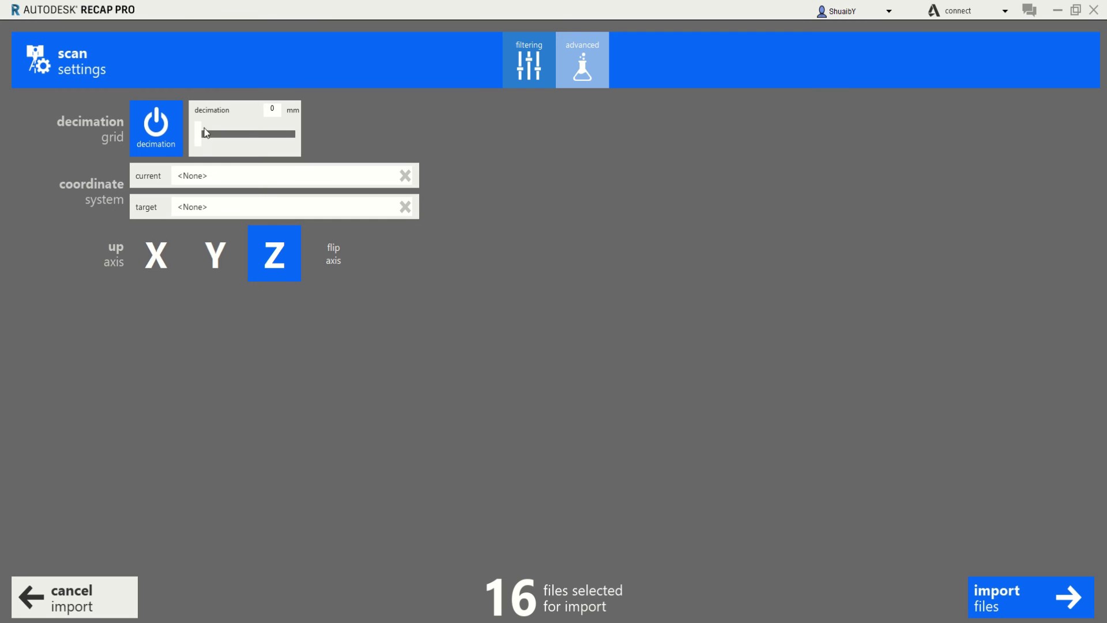
{"action": "left_click", "coordinate": [143, 140]}
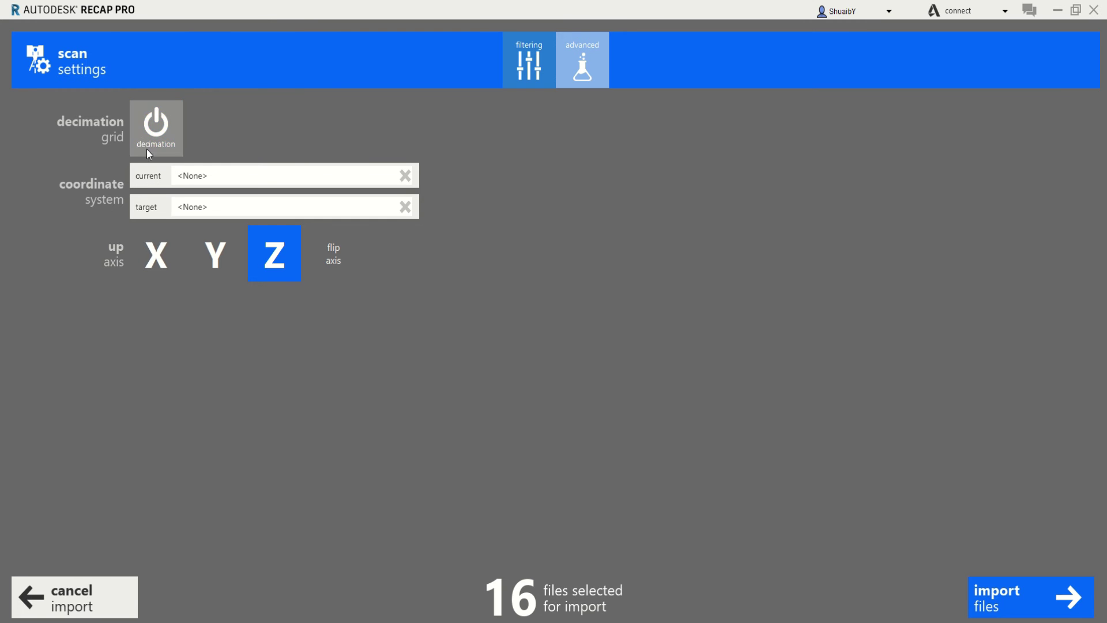
{"action": "left_click", "coordinate": [151, 133]}
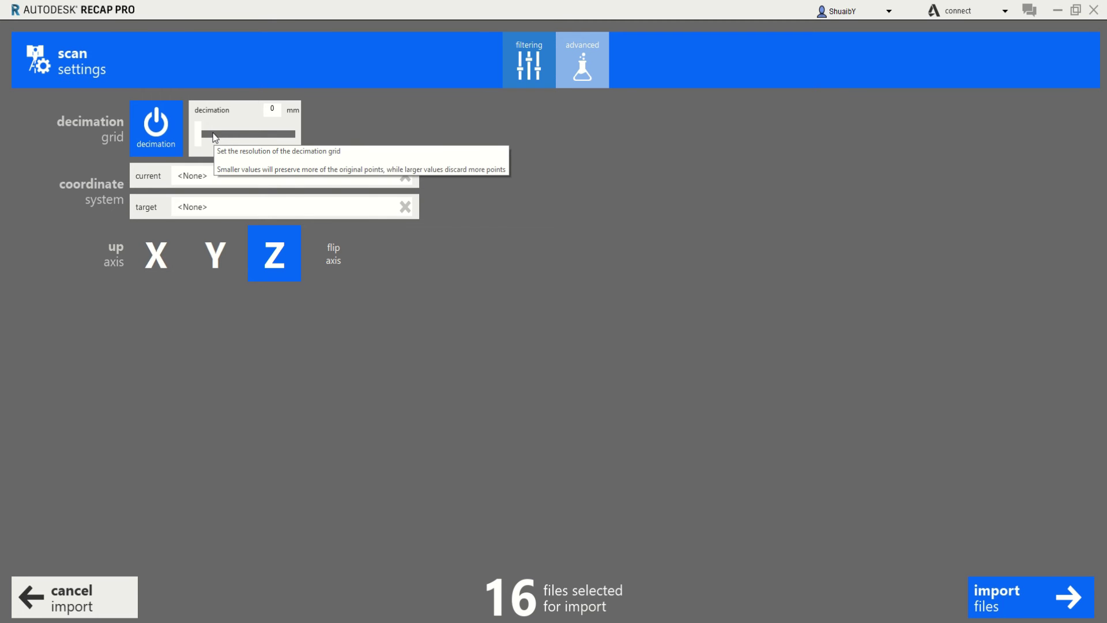
{"action": "left_click", "coordinate": [275, 114]}
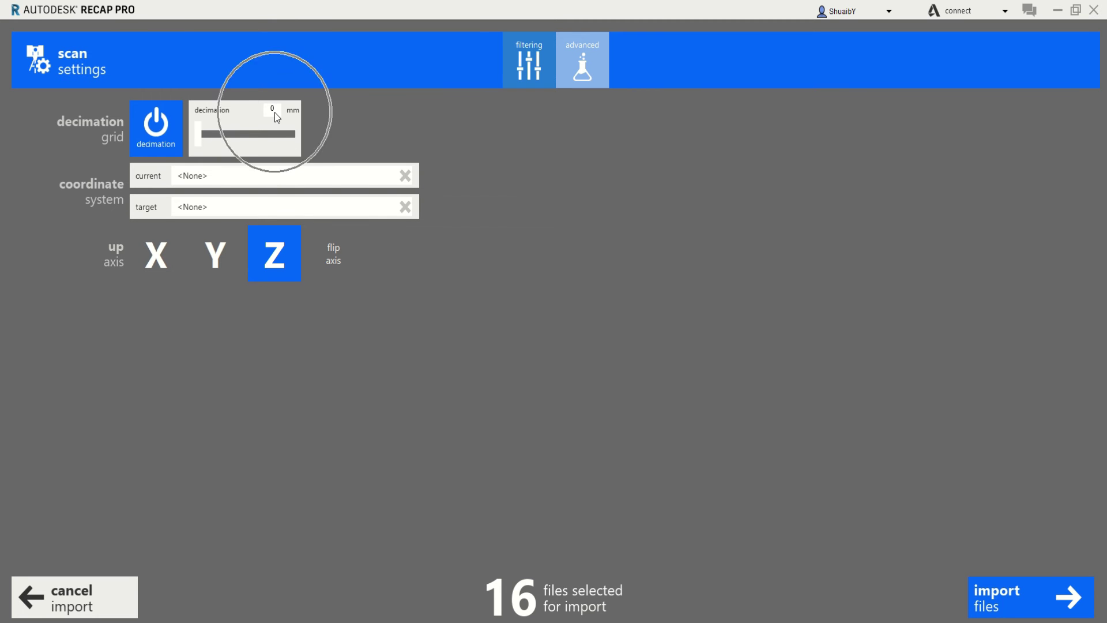
{"action": "left_click", "coordinate": [149, 146]}
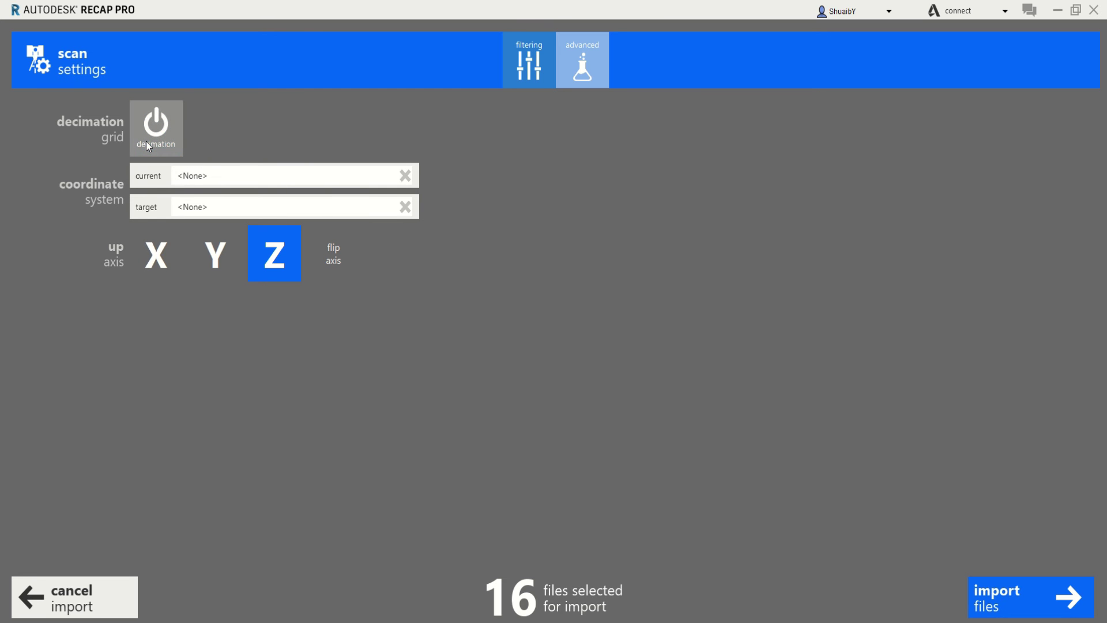
{"action": "left_click", "coordinate": [149, 146]}
Search the coordinate systems for 'south afric', then cancel, leaving current and target at <None>
{"action": "left_click", "coordinate": [224, 175]}
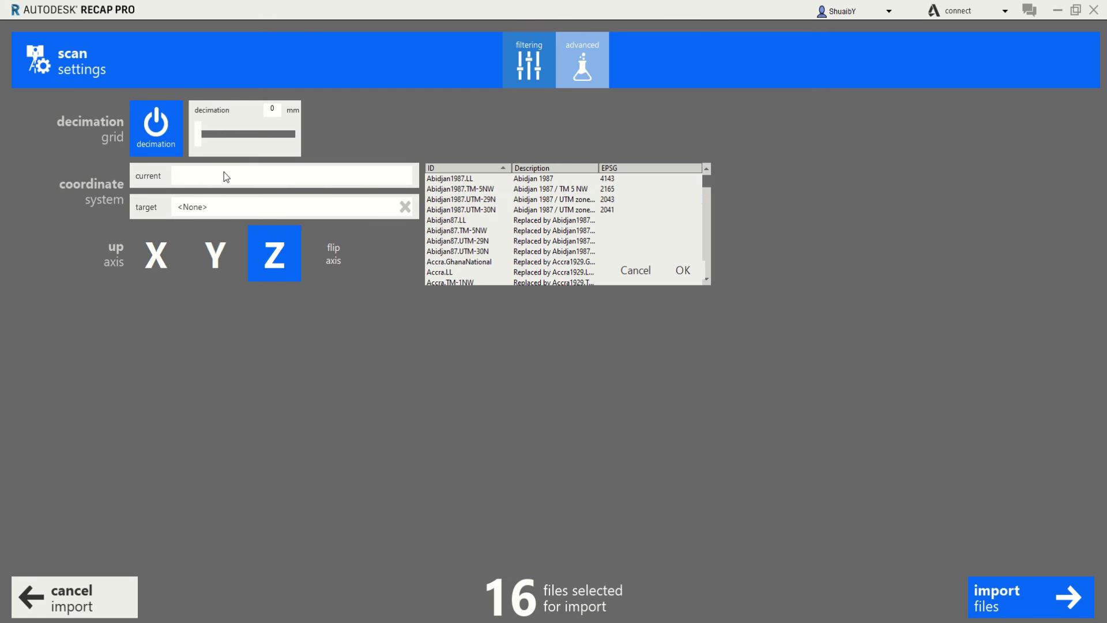
{"action": "scroll", "coordinate": [472, 200], "scroll_direction": "down", "scroll_amount": 8}
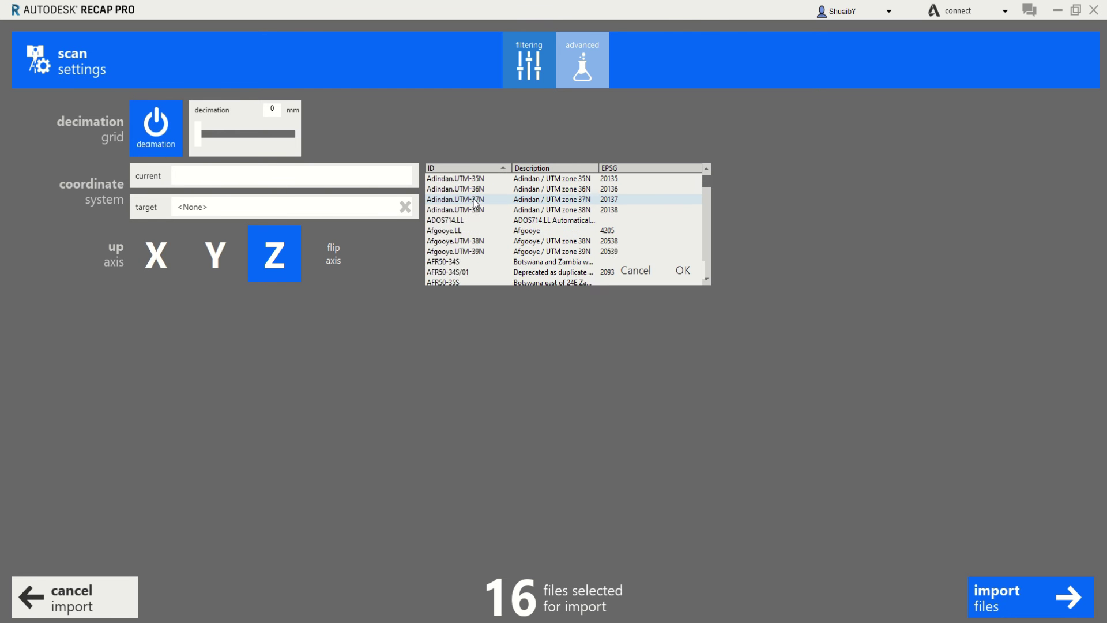
{"action": "scroll", "coordinate": [473, 200], "scroll_direction": "up", "scroll_amount": 8}
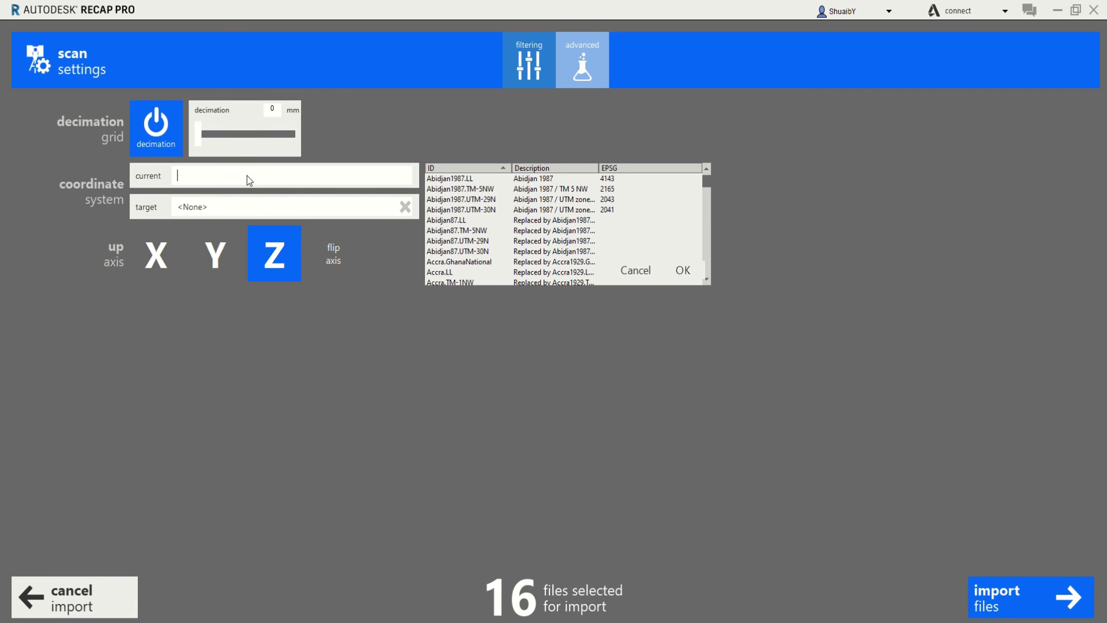
{"action": "type", "text": "sou"}
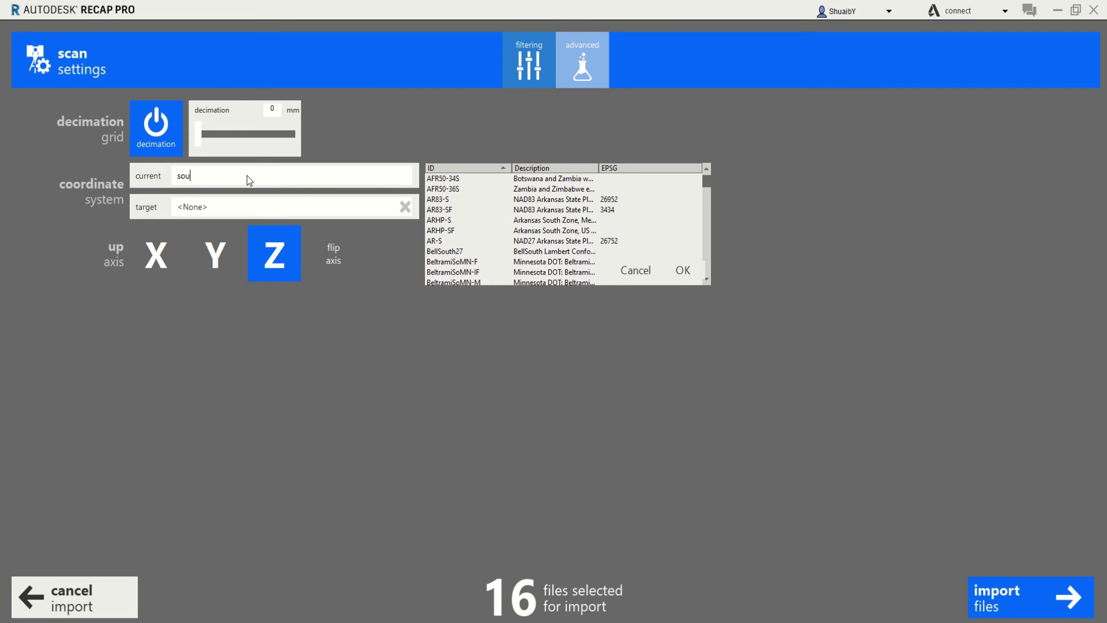
{"action": "type", "text": "th africa"}
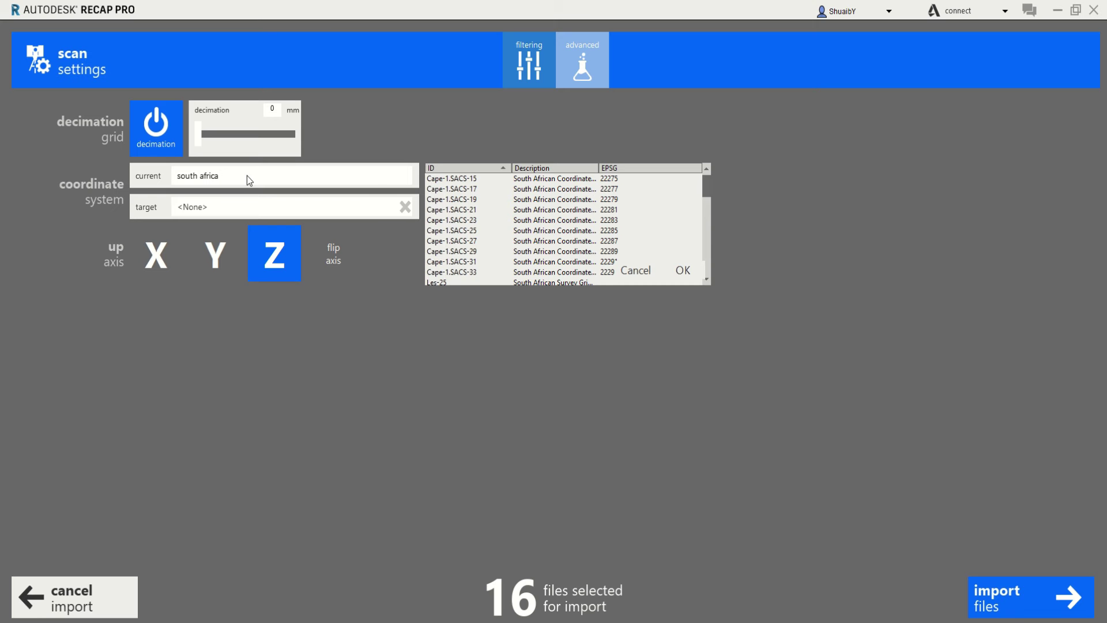
{"action": "scroll", "coordinate": [565, 248], "scroll_direction": "down", "scroll_amount": 6}
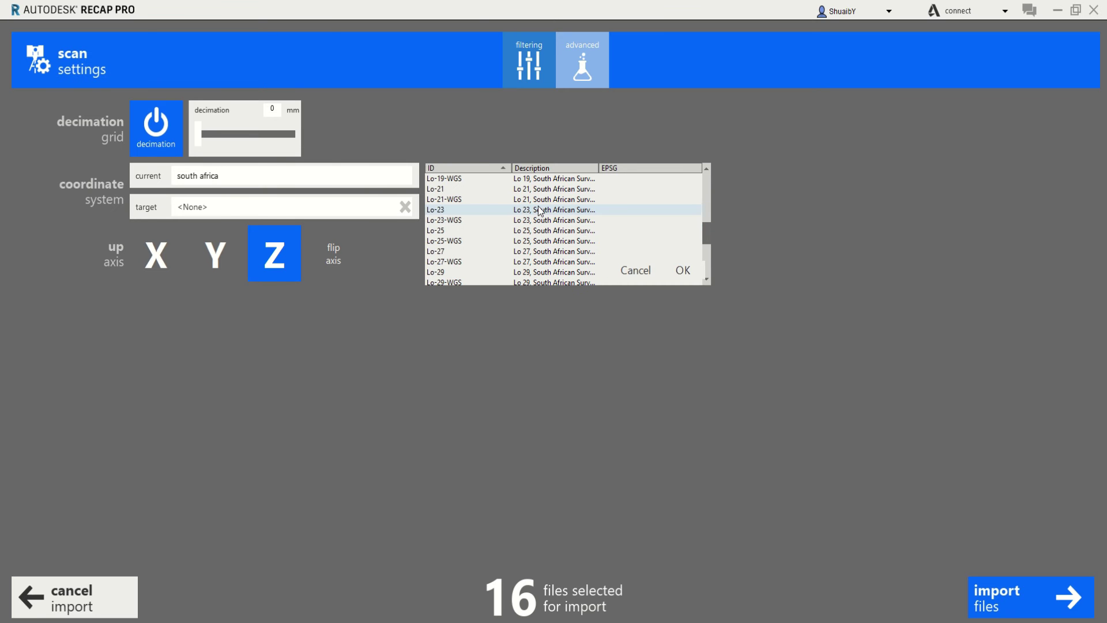
{"action": "left_click", "coordinate": [232, 203]}
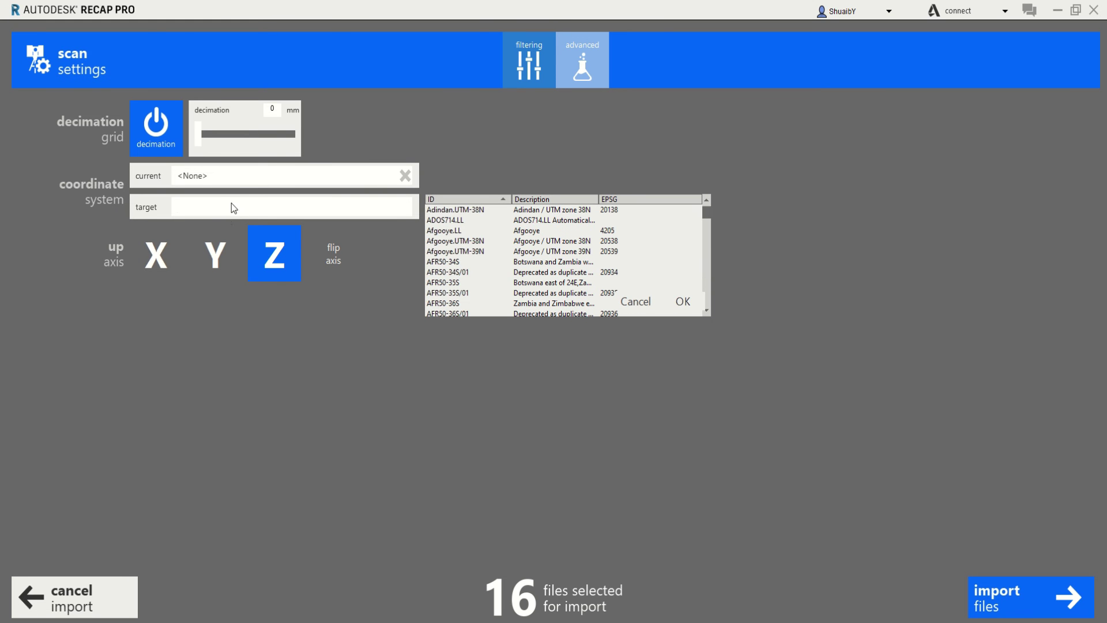
{"action": "left_click", "coordinate": [262, 264]}
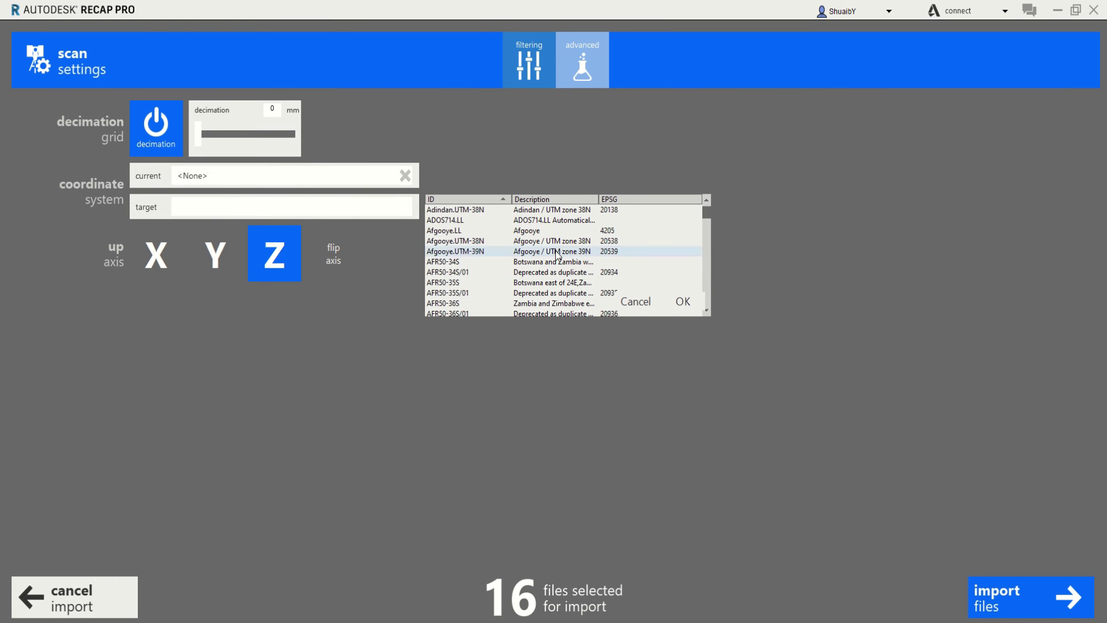
{"action": "left_click", "coordinate": [637, 301]}
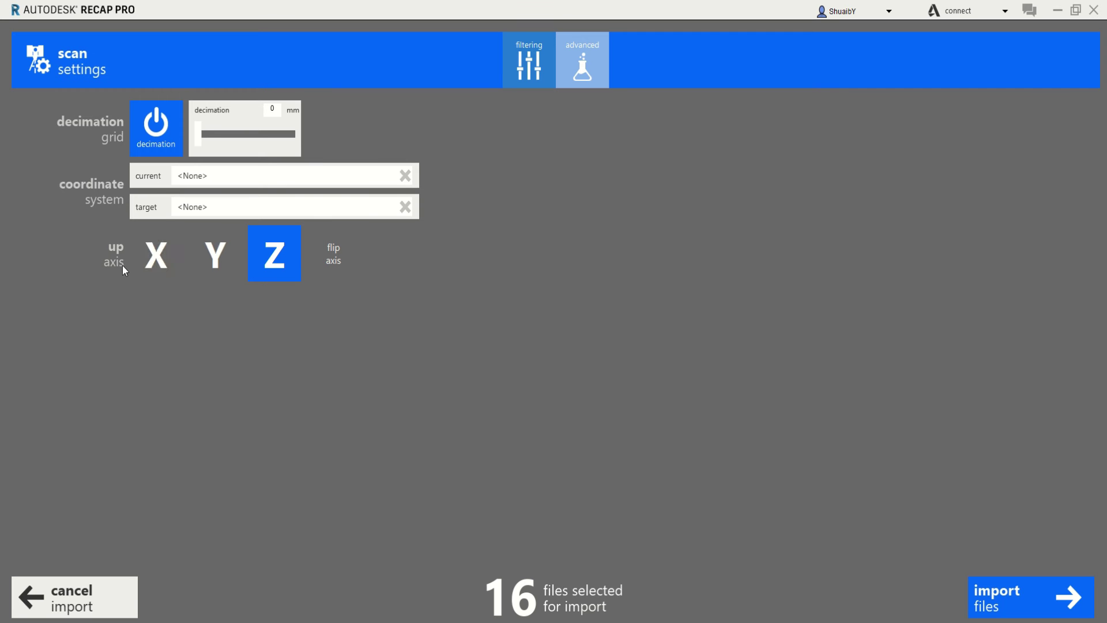
Keep Z as the up axis and return to the filtering and clipping settings
{"action": "left_click", "coordinate": [300, 267]}
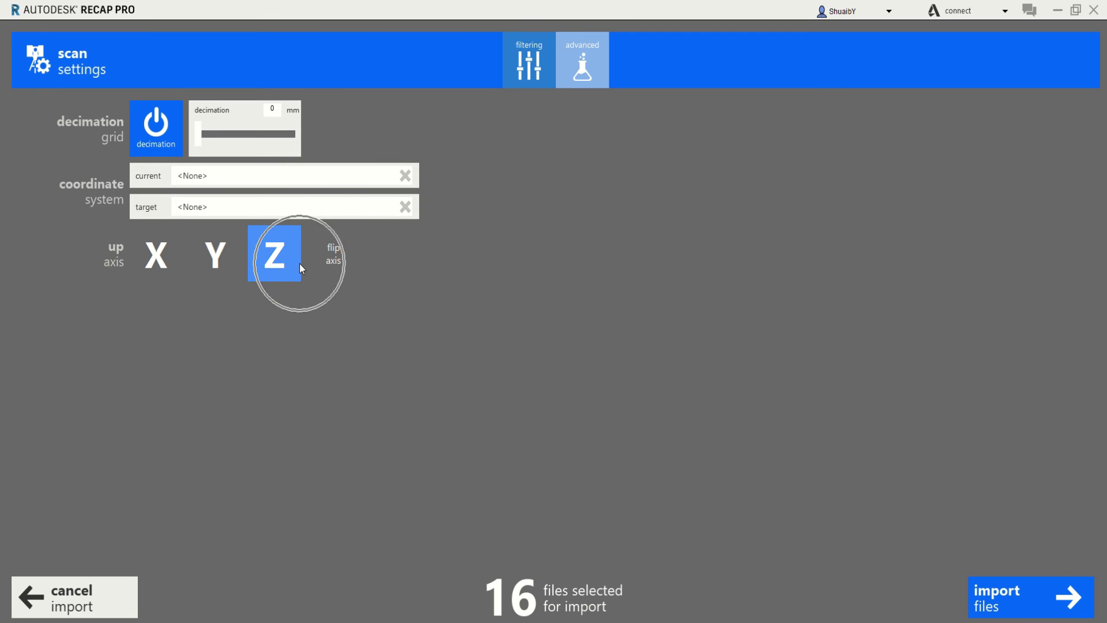
{"action": "mouse_move", "coordinate": [564, 615]}
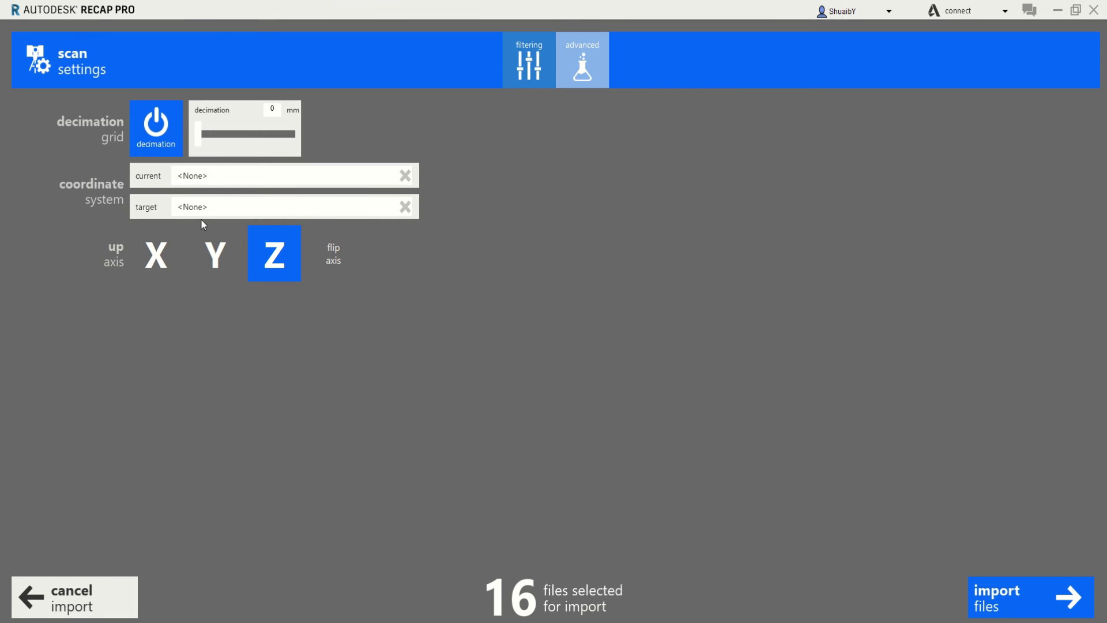
{"action": "left_click", "coordinate": [525, 62]}
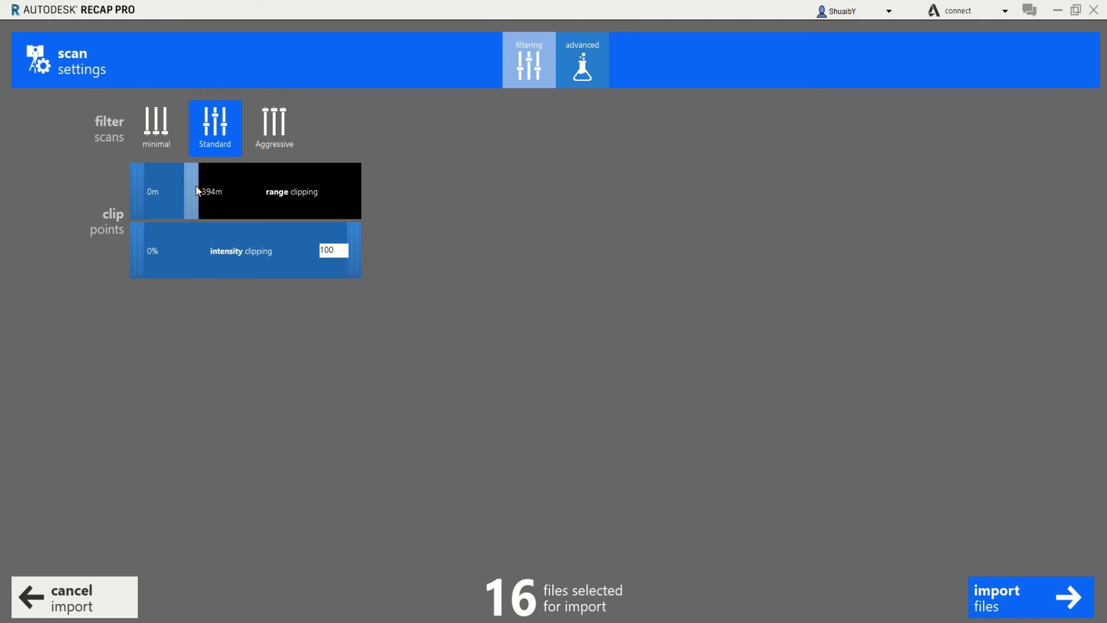
Push the range clipping handle farther right to include more distant points
{"action": "left_click_drag", "start_coordinate": [197, 191], "coordinate": [209, 200]}
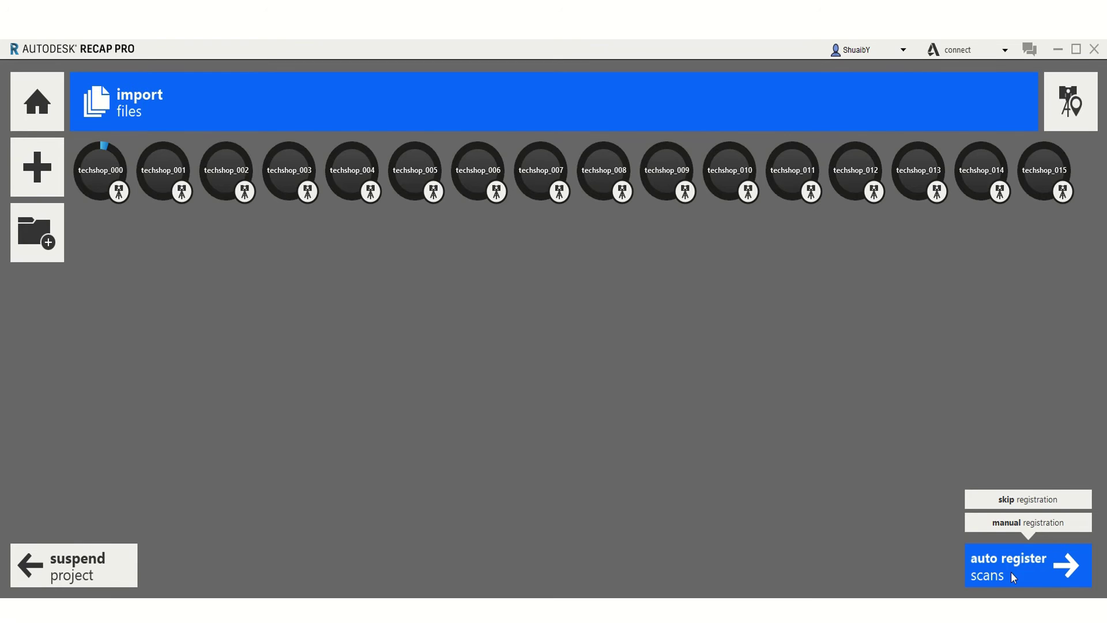
Auto-register all 16 scans, finishing with 3 groups created and 0 remaining
{"action": "left_click", "coordinate": [1012, 572]}
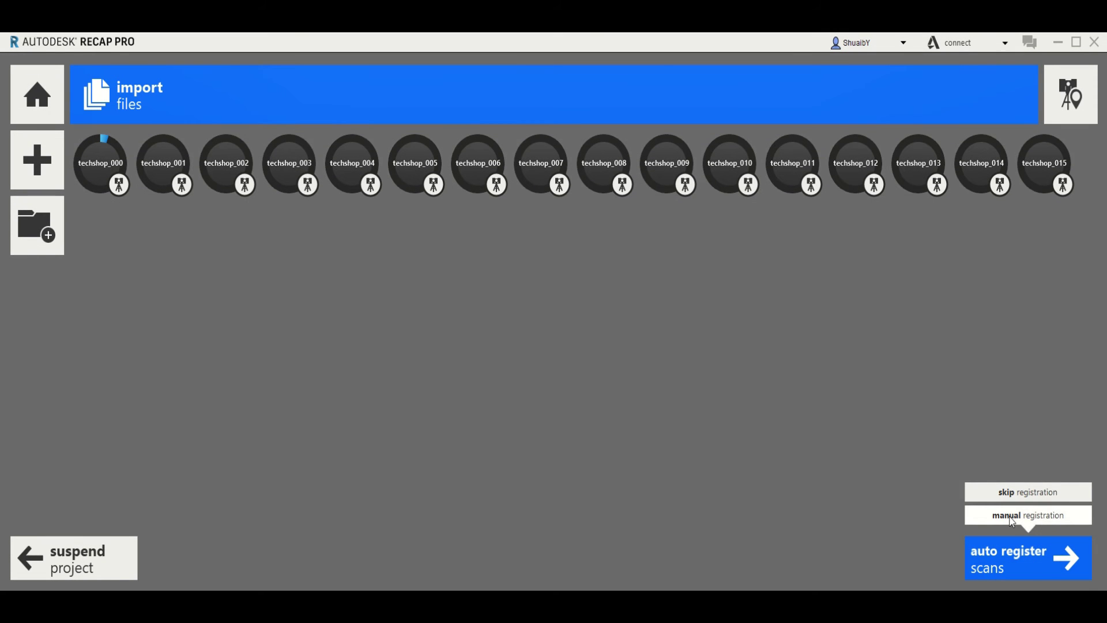
{"action": "left_click", "coordinate": [1012, 566]}
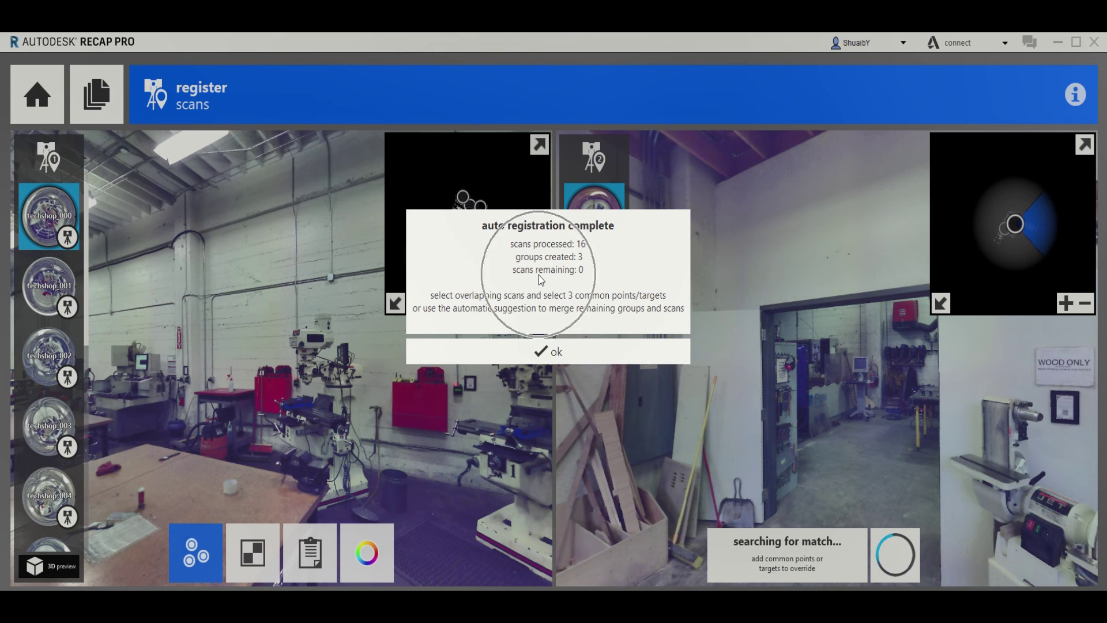
Close the registration summary and show the techshop_012/013 group beside group 1
{"action": "left_click", "coordinate": [562, 361]}
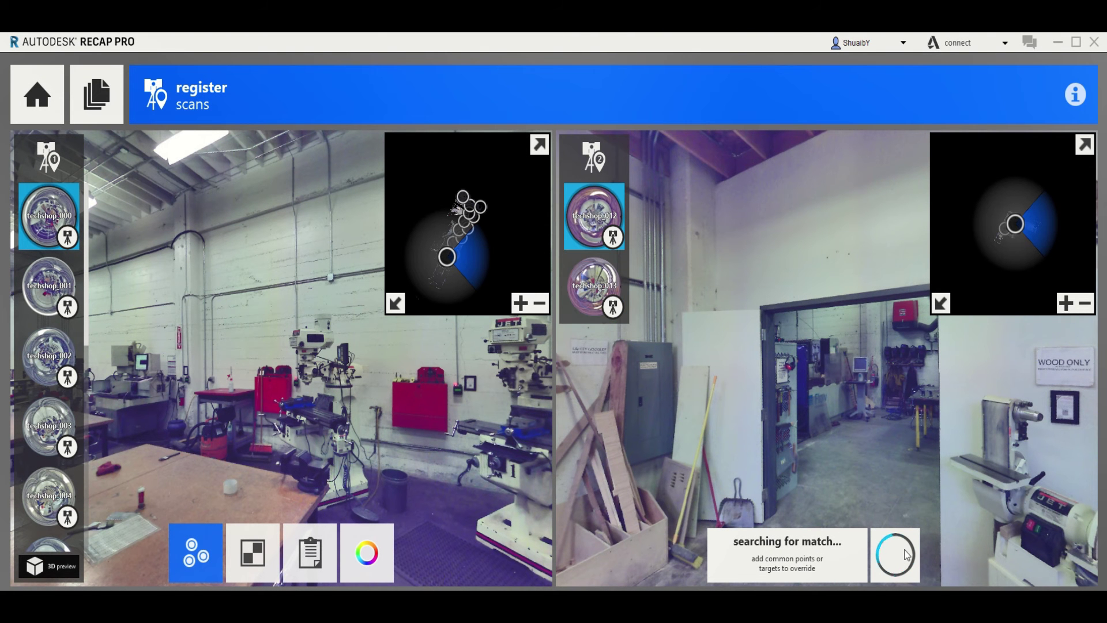
{"action": "left_click", "coordinate": [594, 155]}
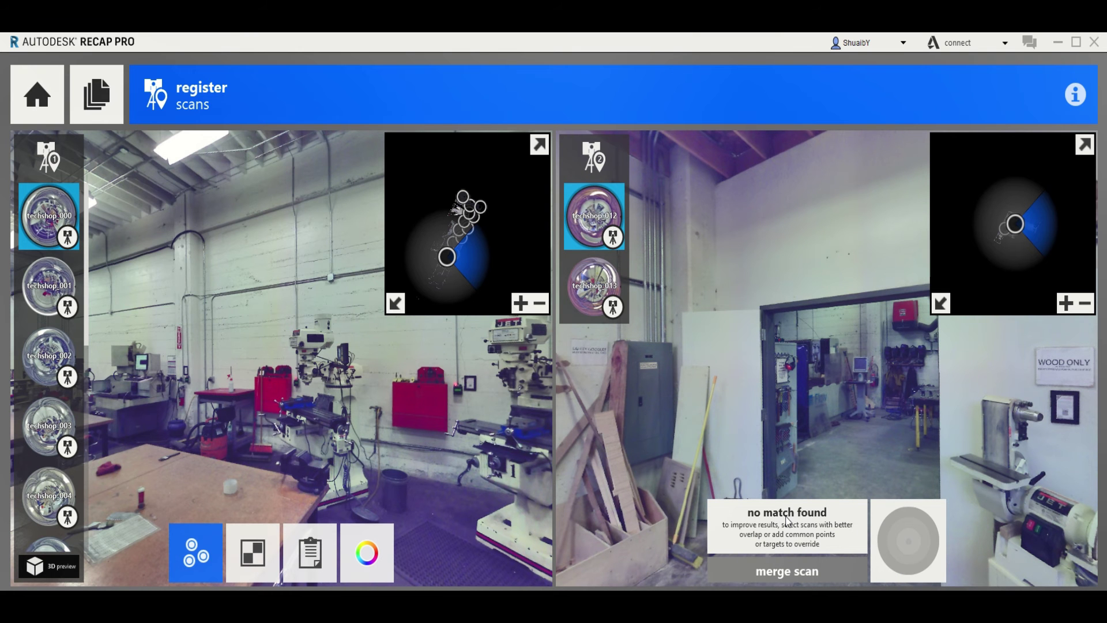
{"action": "left_click", "coordinate": [610, 217]}
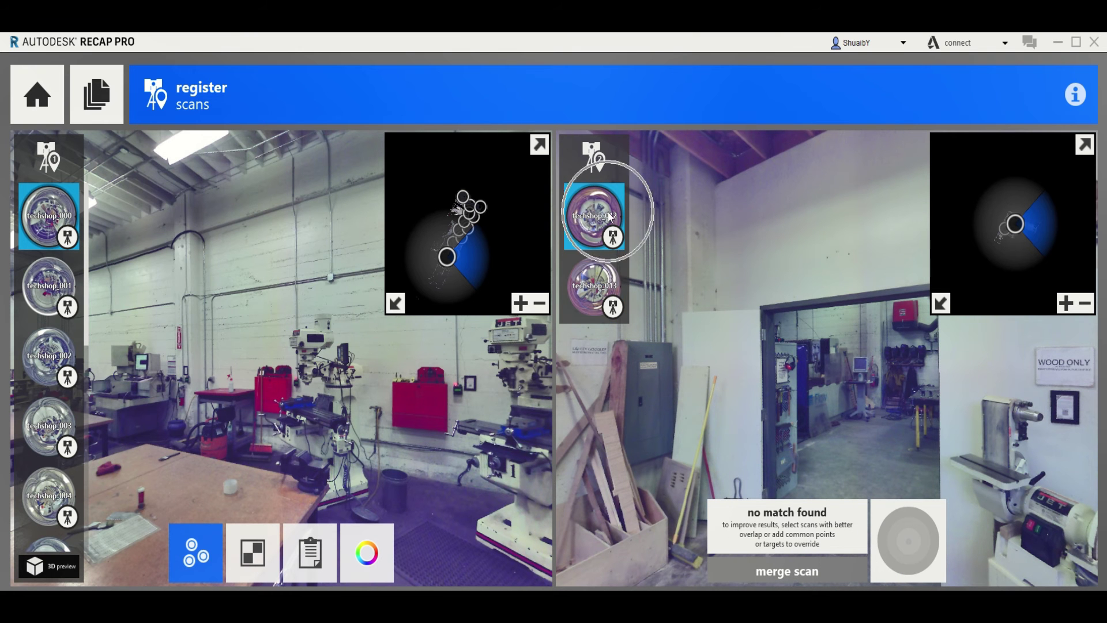
{"action": "mouse_move", "coordinate": [53, 345]}
{"action": "scroll", "coordinate": [54, 345], "scroll_direction": "down", "scroll_amount": 6}
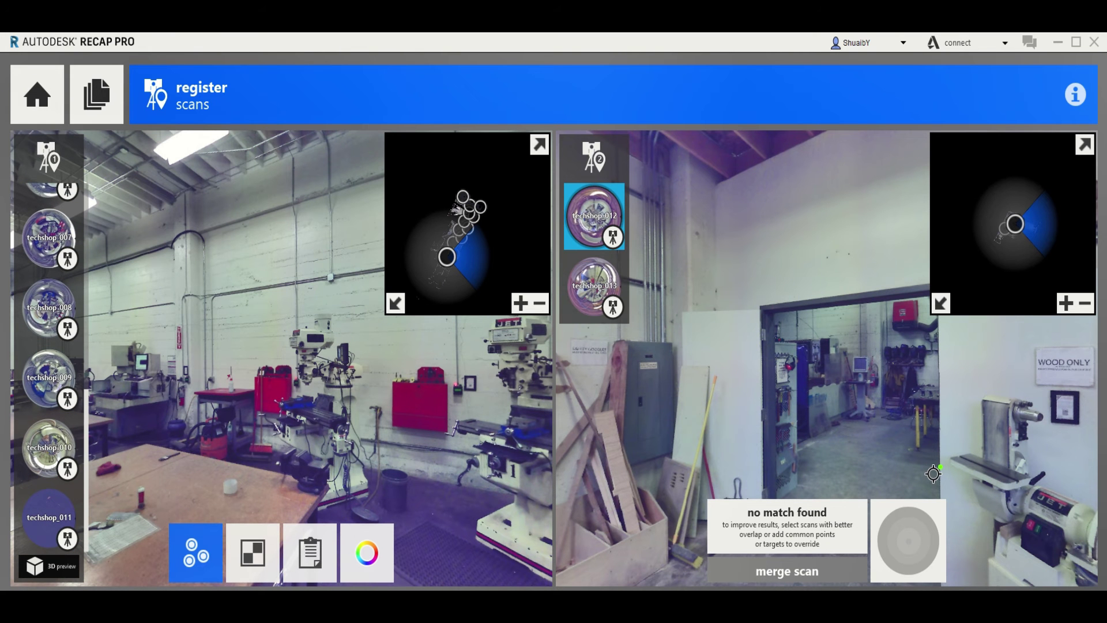
{"action": "mouse_move", "coordinate": [40, 249]}
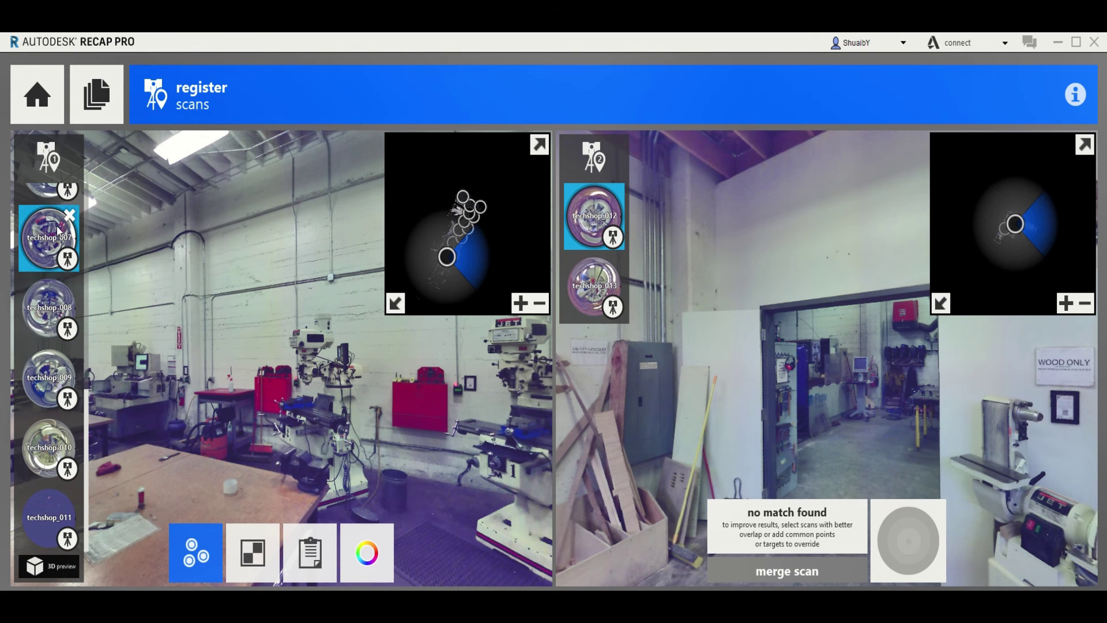
{"action": "scroll", "coordinate": [41, 249], "scroll_direction": "up", "scroll_amount": 3}
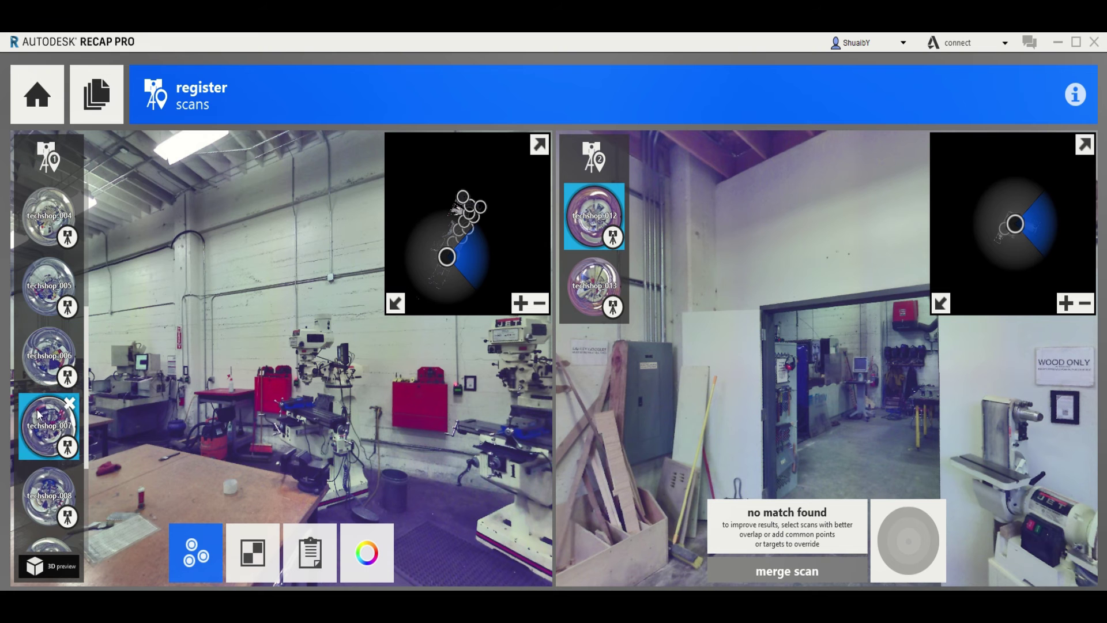
Try techshop_008 against techshop_012, turning both panoramas to compare views
{"action": "left_click", "coordinate": [52, 489]}
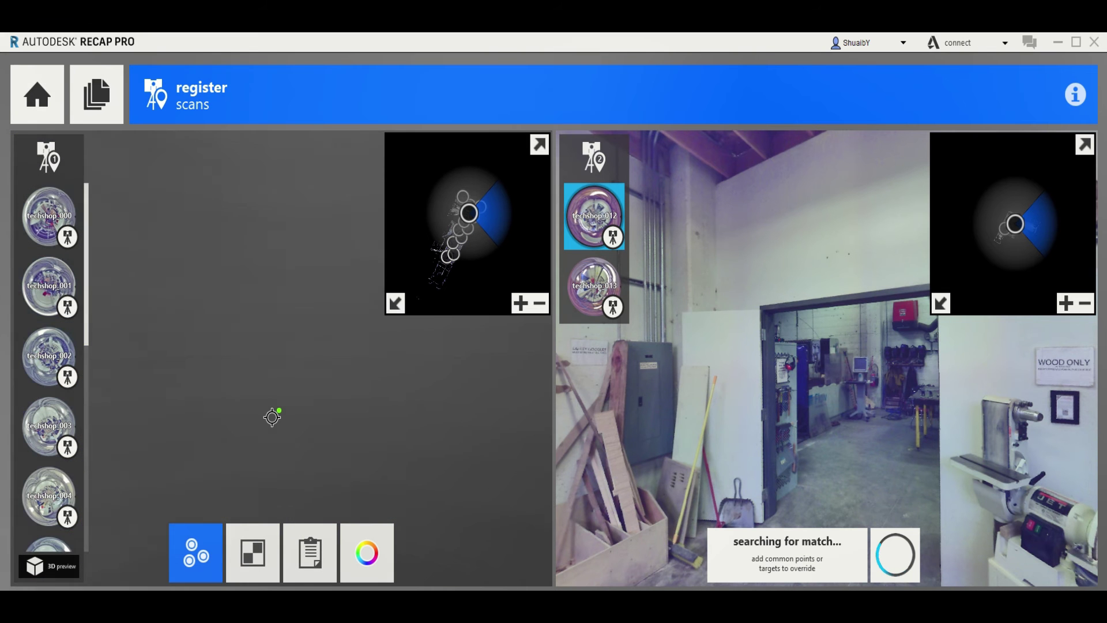
{"action": "left_click_drag", "start_coordinate": [770, 389], "coordinate": [974, 464]}
{"action": "left_click_drag", "start_coordinate": [783, 439], "coordinate": [928, 345]}
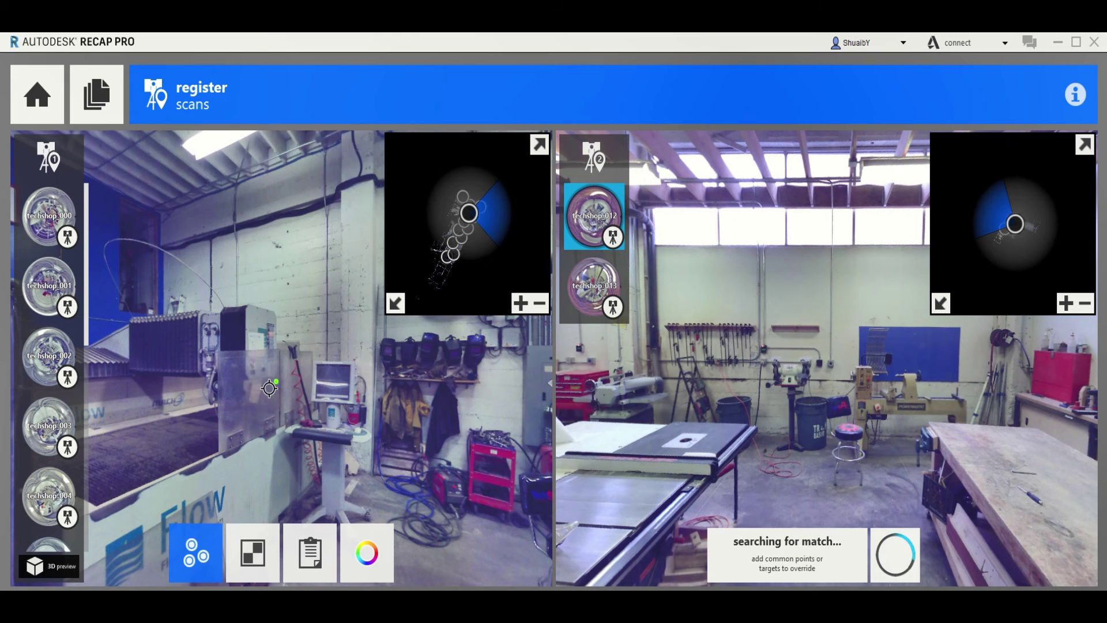
{"action": "left_click_drag", "start_coordinate": [266, 389], "coordinate": [383, 387]}
{"action": "left_click_drag", "start_coordinate": [233, 380], "coordinate": [433, 386]}
{"action": "left_click_drag", "start_coordinate": [299, 376], "coordinate": [371, 341]}
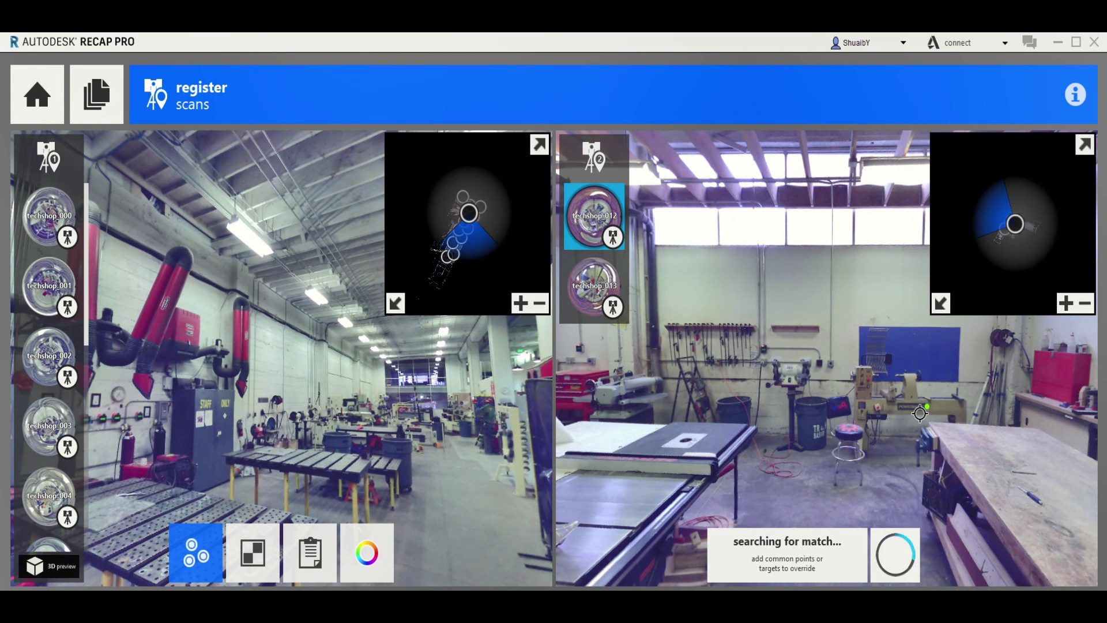
{"action": "left_click_drag", "start_coordinate": [867, 401], "coordinate": [714, 388]}
{"action": "left_click_drag", "start_coordinate": [961, 384], "coordinate": [774, 455]}
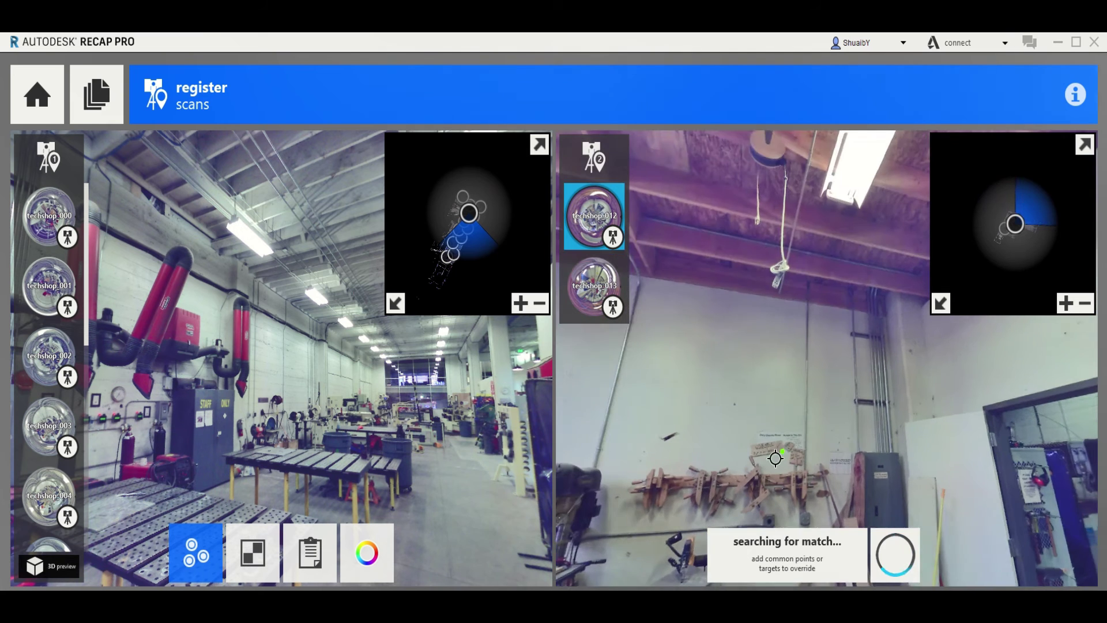
{"action": "left_click_drag", "start_coordinate": [911, 426], "coordinate": [804, 286]}
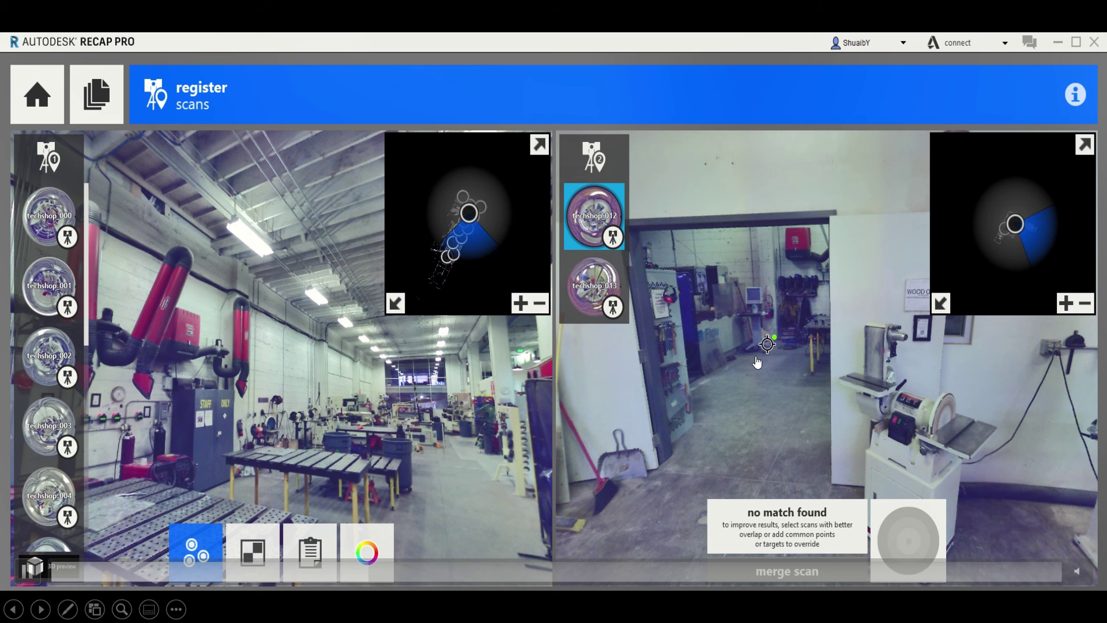
Try techshop_002, then techshop_007 and techshop_008, against techshop_012, comparing both panoramas
{"action": "left_click", "coordinate": [47, 378]}
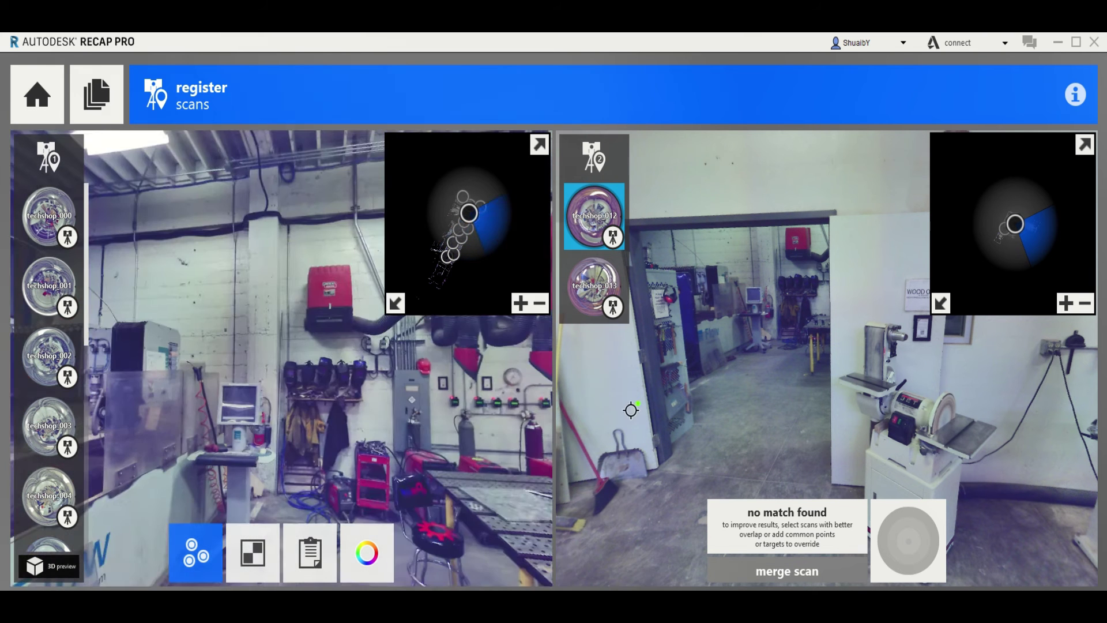
{"action": "scroll", "coordinate": [48, 378], "scroll_direction": "down", "scroll_amount": 3}
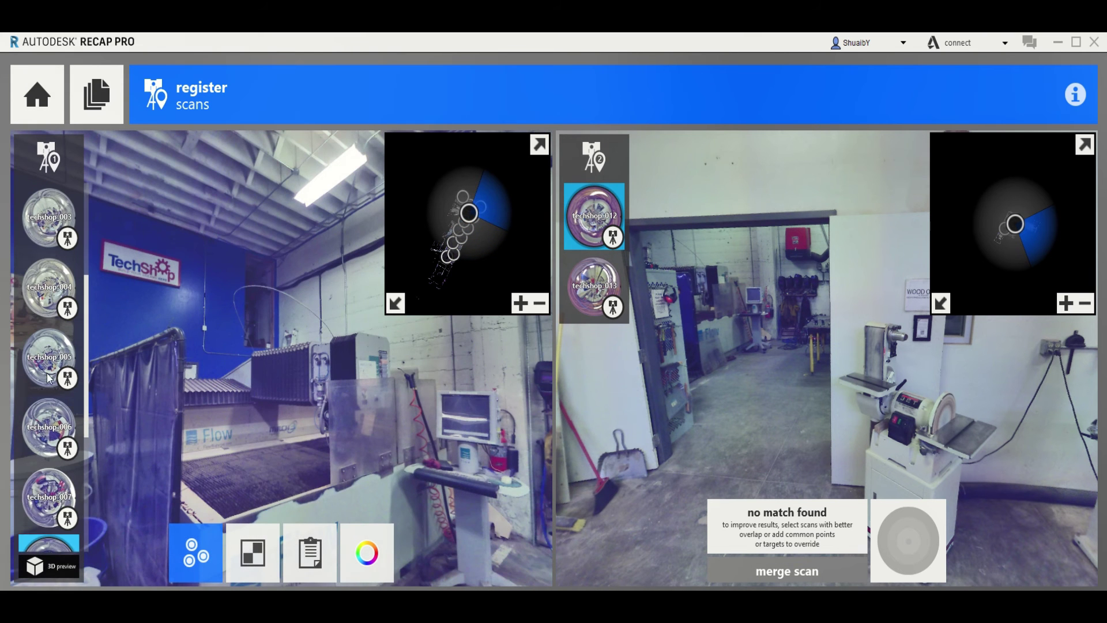
{"action": "left_click", "coordinate": [309, 552]}
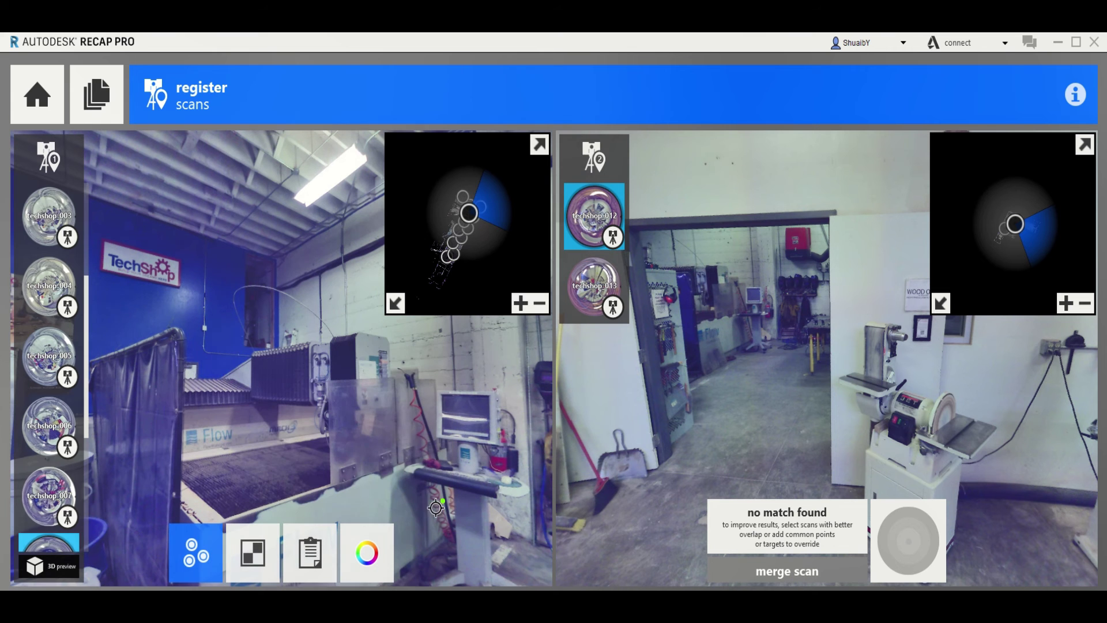
{"action": "scroll", "coordinate": [48, 384], "scroll_direction": "down", "scroll_amount": 2}
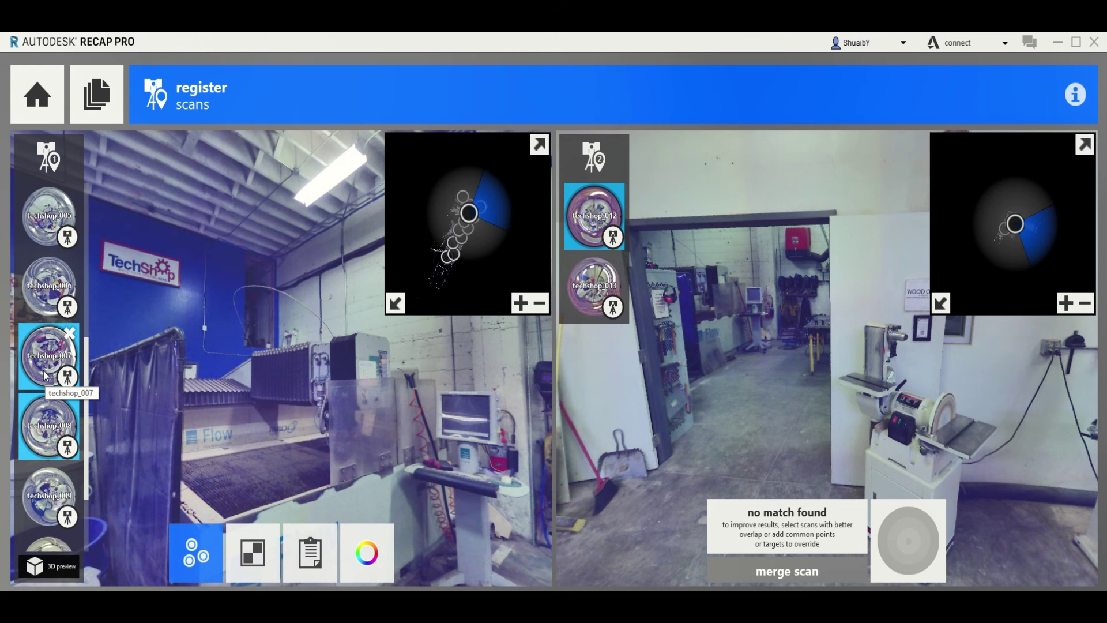
{"action": "left_click_drag", "start_coordinate": [45, 374], "coordinate": [798, 533]}
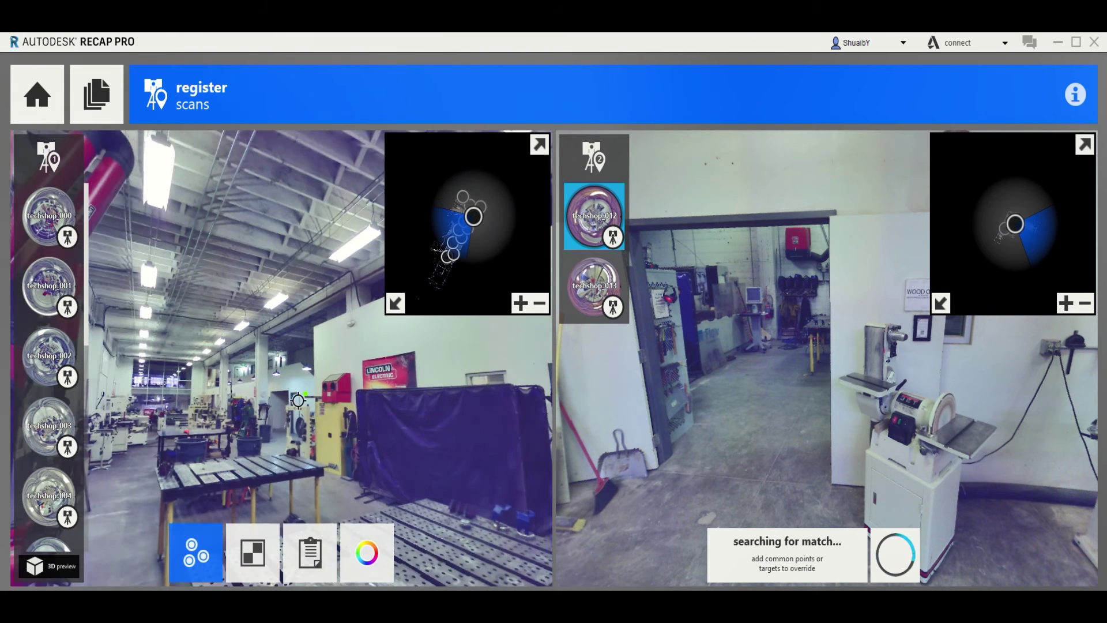
{"action": "left_click_drag", "start_coordinate": [298, 401], "coordinate": [412, 396]}
{"action": "left_click_drag", "start_coordinate": [868, 397], "coordinate": [604, 365]}
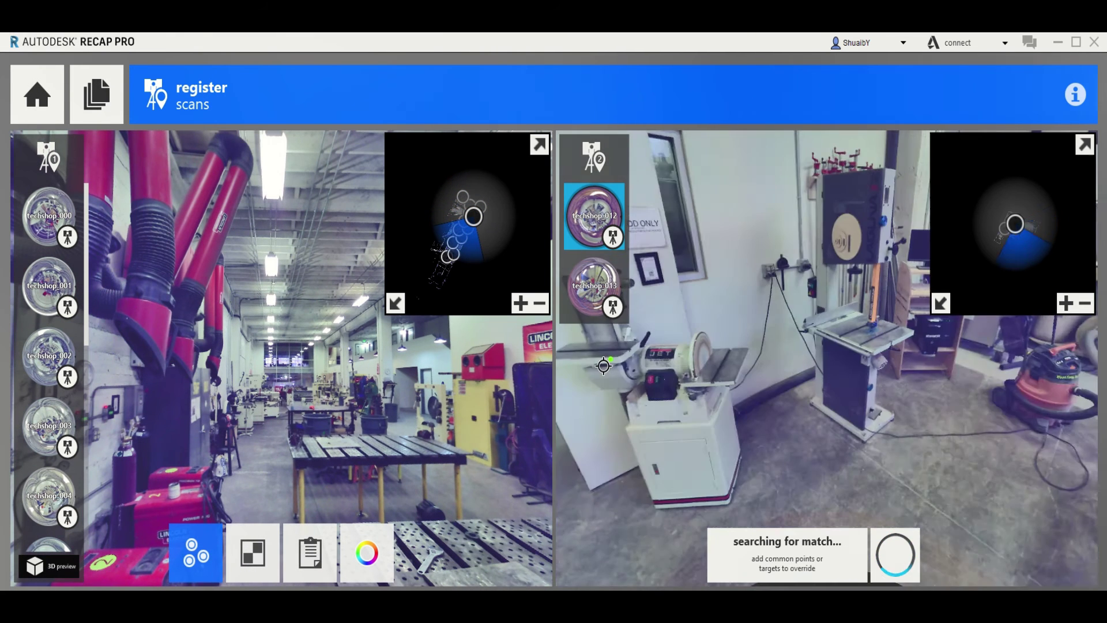
{"action": "left_click_drag", "start_coordinate": [1049, 370], "coordinate": [839, 430]}
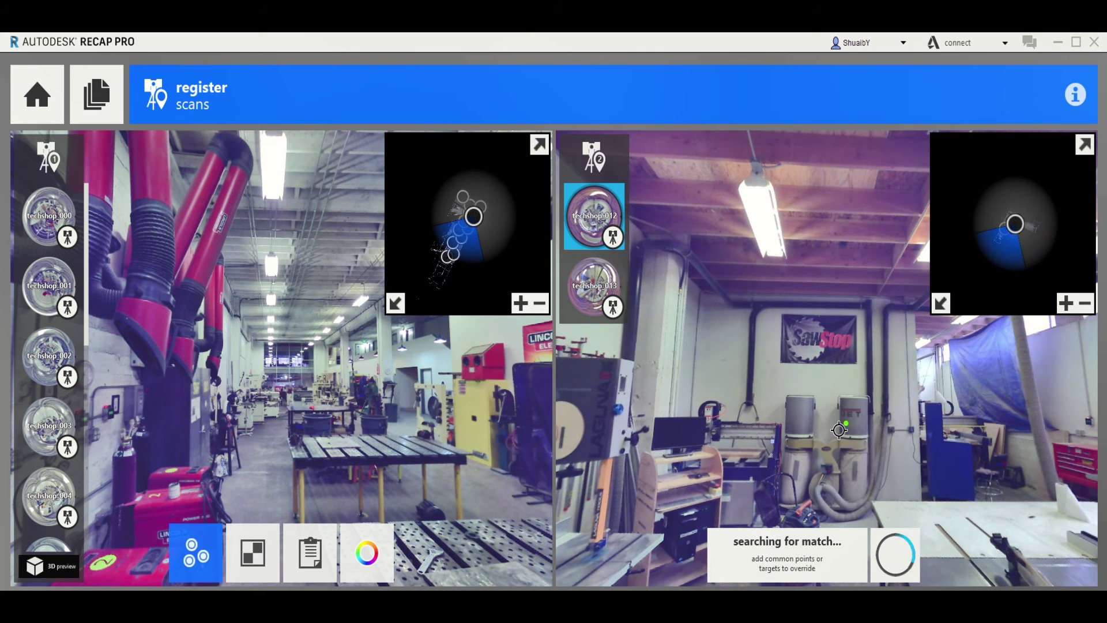
{"action": "left_click_drag", "start_coordinate": [469, 433], "coordinate": [346, 458]}
{"action": "left_click_drag", "start_coordinate": [346, 410], "coordinate": [145, 398]}
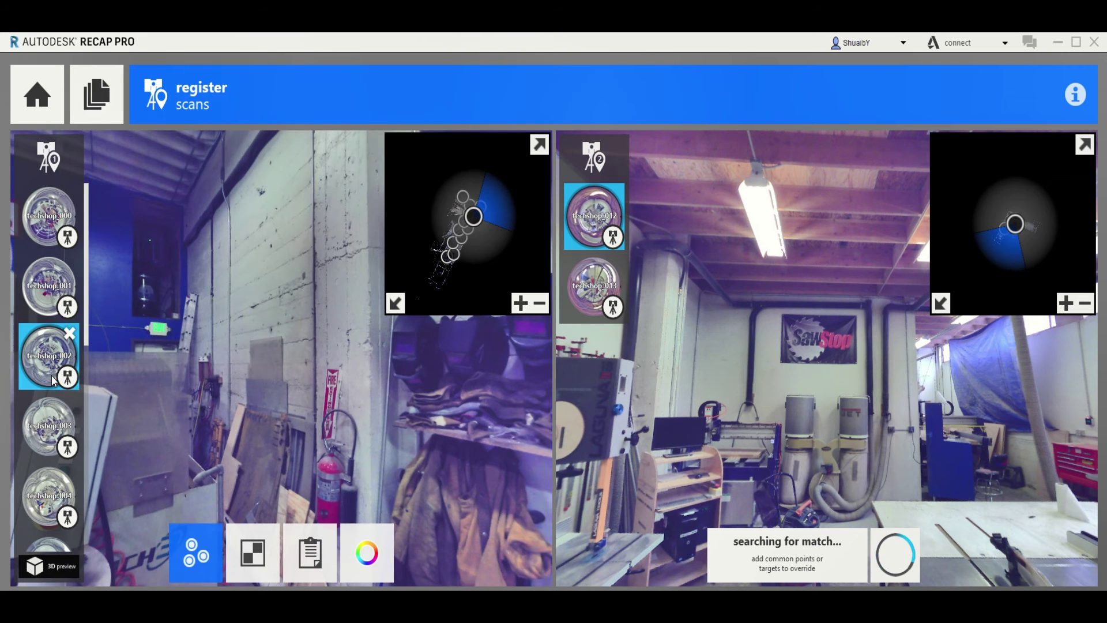
Try techshop_009 against techshop_012, turning the left panorama down the hallway
{"action": "scroll", "coordinate": [53, 381], "scroll_direction": "down", "scroll_amount": 5}
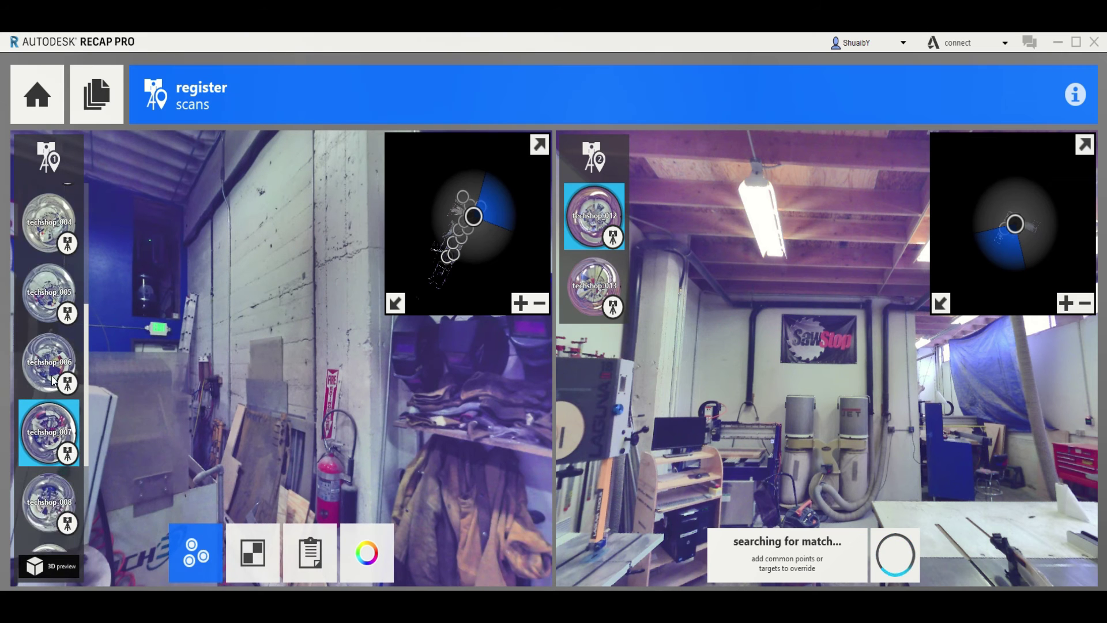
{"action": "scroll", "coordinate": [52, 382], "scroll_direction": "down", "scroll_amount": 3}
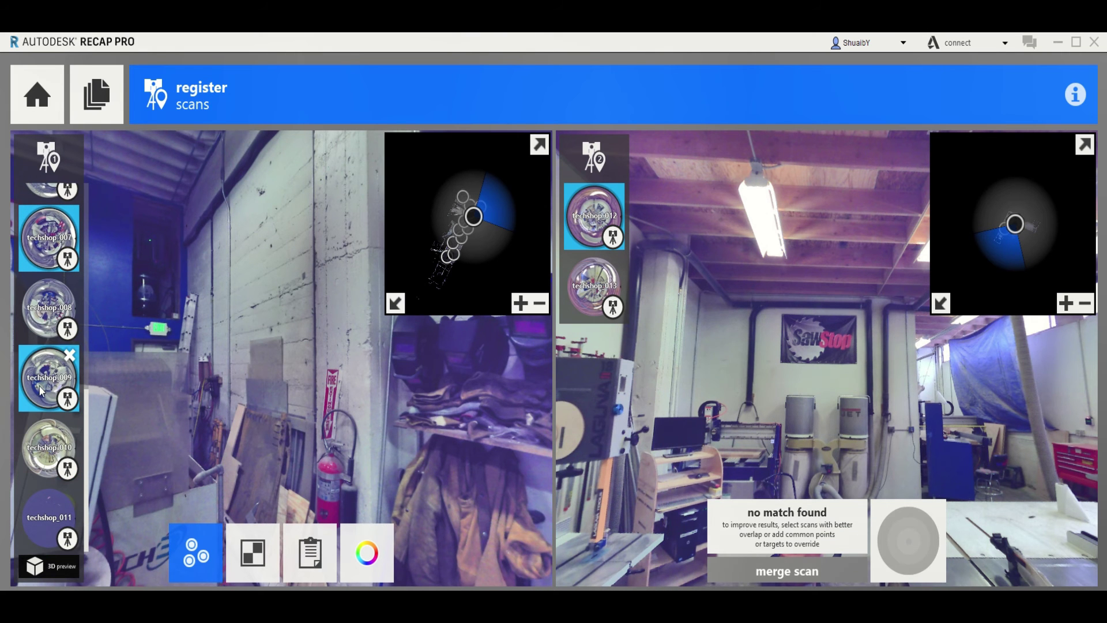
{"action": "left_click", "coordinate": [44, 396]}
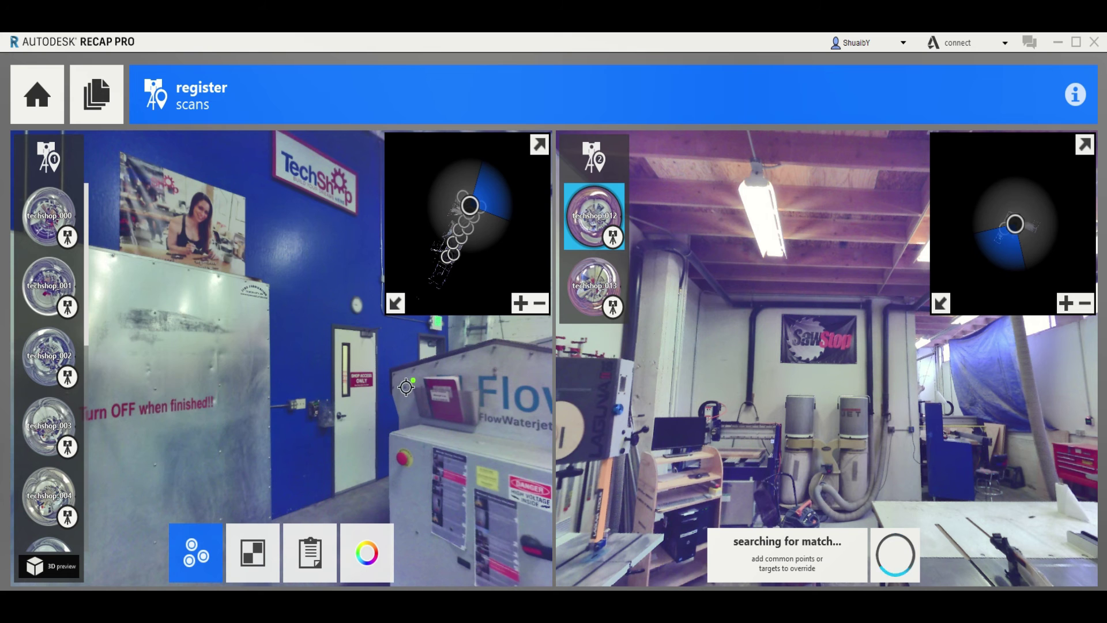
{"action": "left_click_drag", "start_coordinate": [406, 388], "coordinate": [104, 383]}
{"action": "left_click_drag", "start_coordinate": [317, 383], "coordinate": [218, 384]}
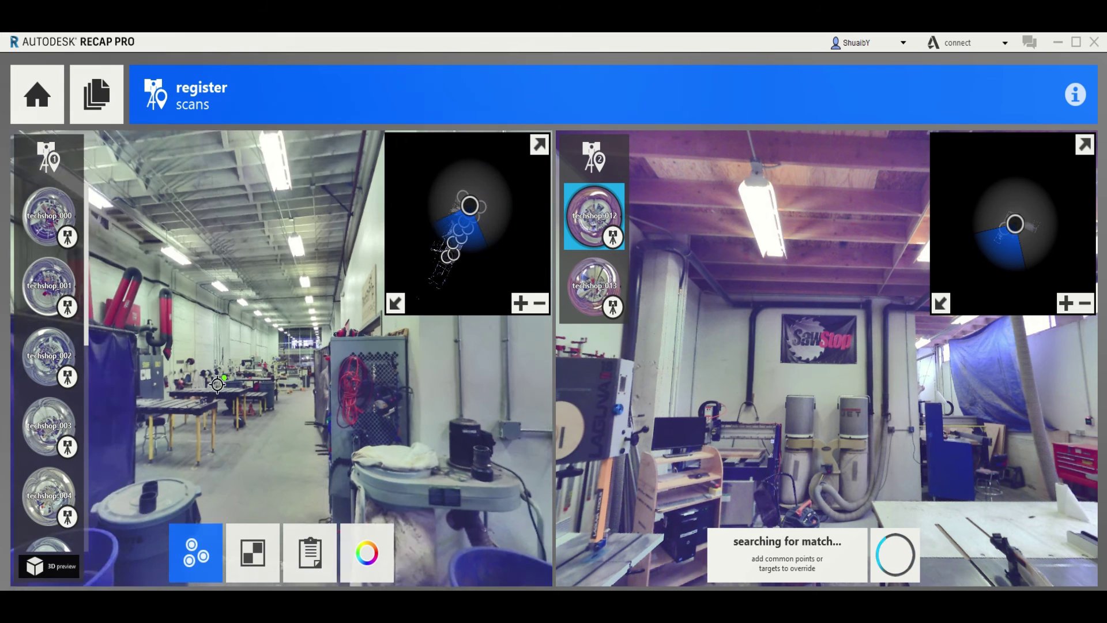
{"action": "left_click_drag", "start_coordinate": [297, 385], "coordinate": [266, 389]}
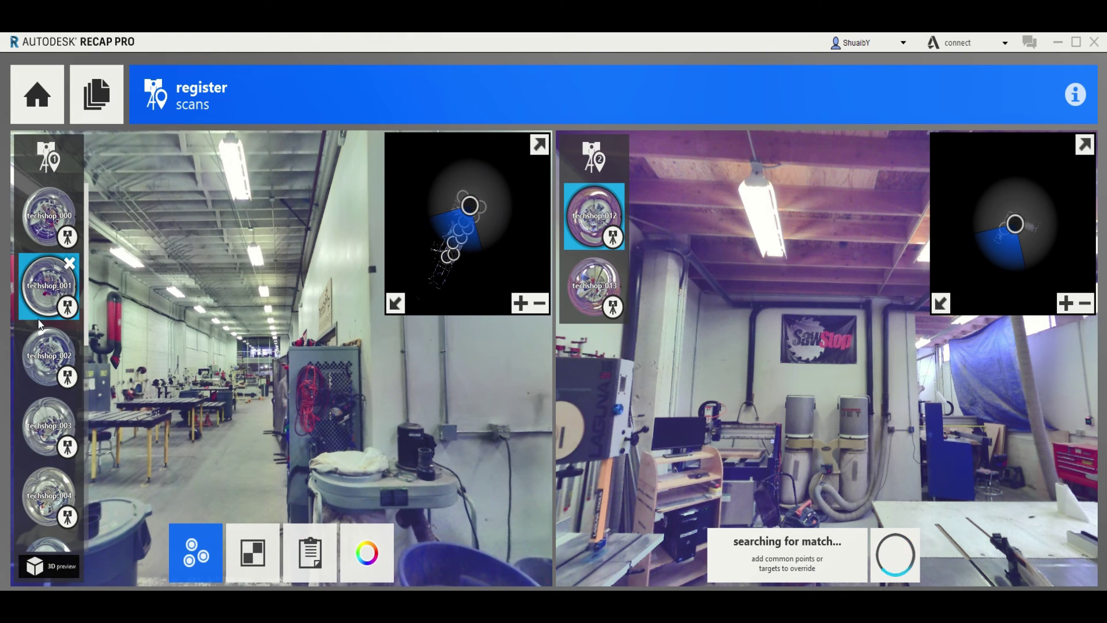
{"action": "scroll", "coordinate": [38, 432], "scroll_direction": "down", "scroll_amount": 1}
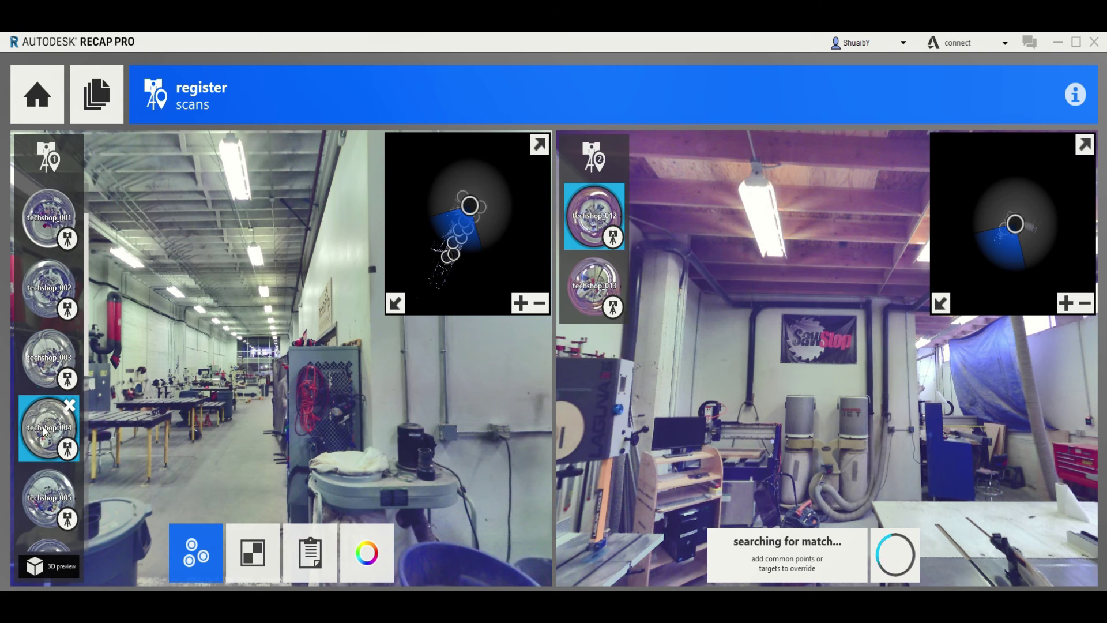
Try techshop_004 against techshop_012, turning both panoramas to compare views
{"action": "left_click", "coordinate": [60, 440]}
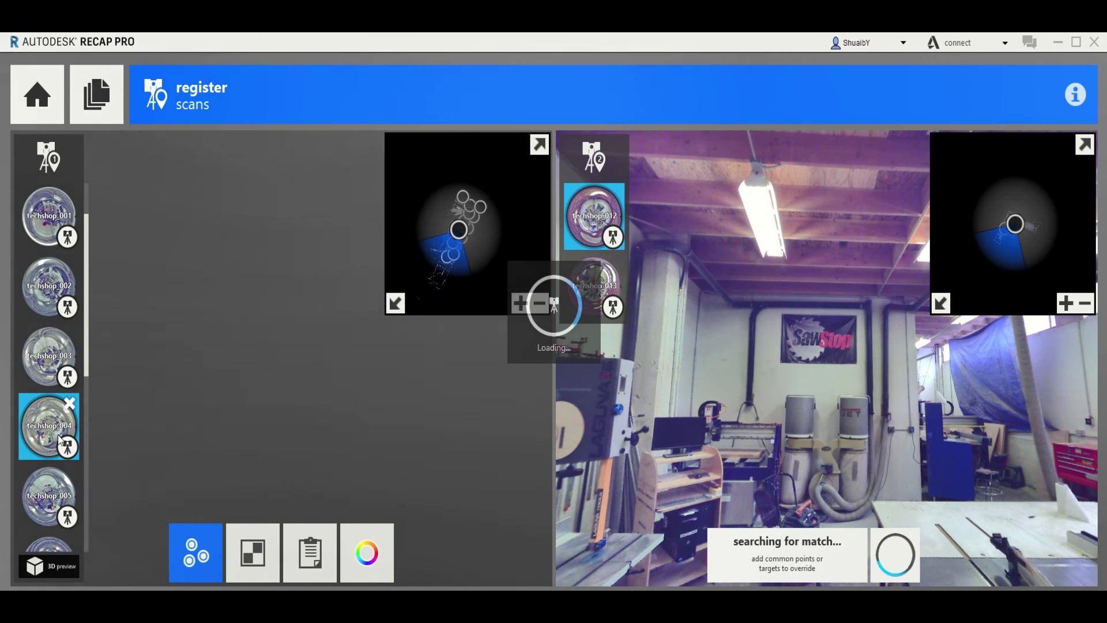
{"action": "left_click_drag", "start_coordinate": [326, 384], "coordinate": [168, 390]}
{"action": "left_click_drag", "start_coordinate": [404, 388], "coordinate": [285, 388]}
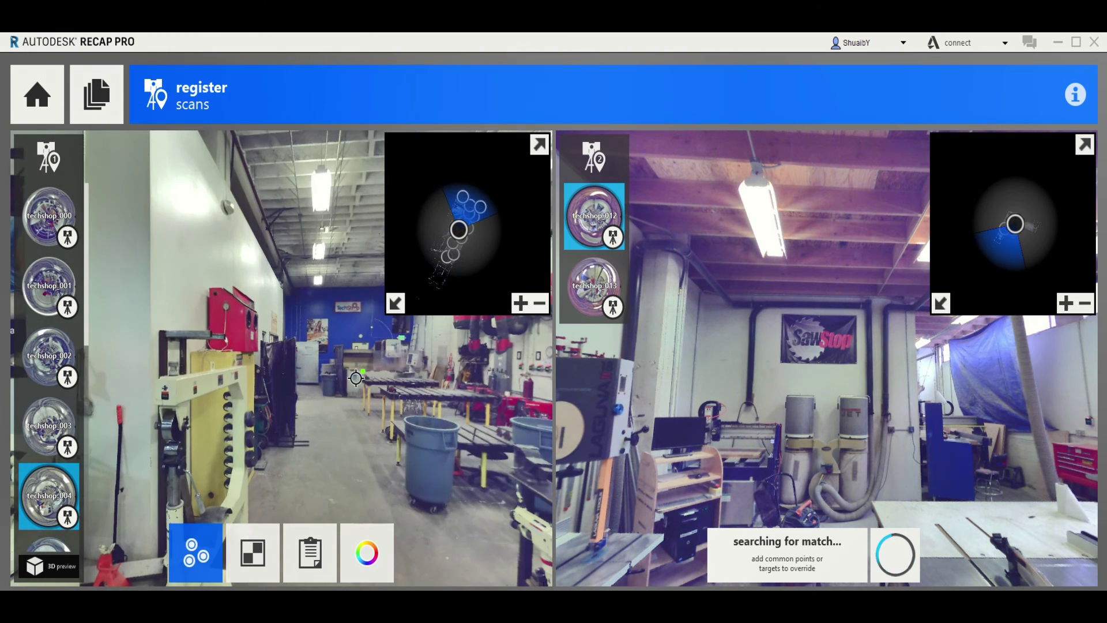
{"action": "left_click_drag", "start_coordinate": [356, 388], "coordinate": [231, 398]}
{"action": "left_click_drag", "start_coordinate": [323, 401], "coordinate": [281, 424]}
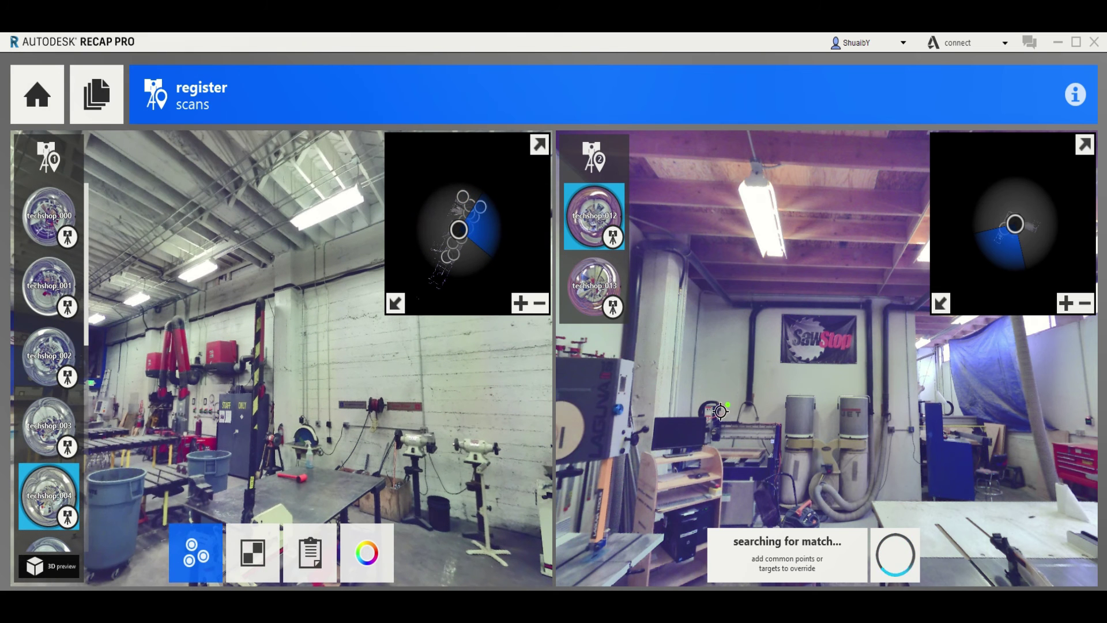
{"action": "left_click_drag", "start_coordinate": [831, 407], "coordinate": [665, 403]}
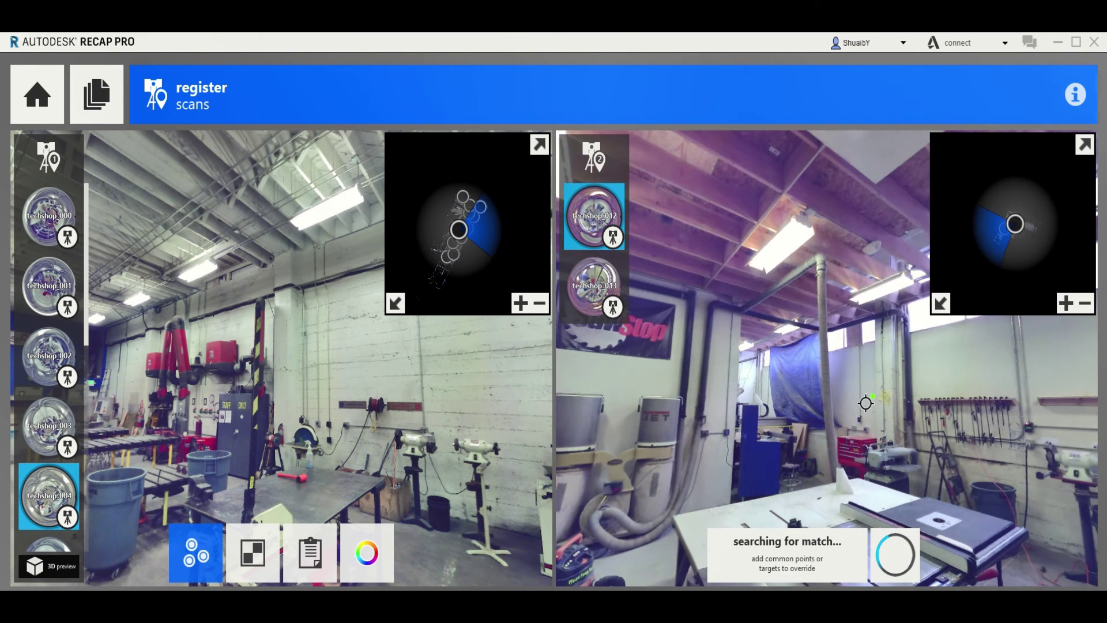
{"action": "left_click_drag", "start_coordinate": [867, 402], "coordinate": [724, 391]}
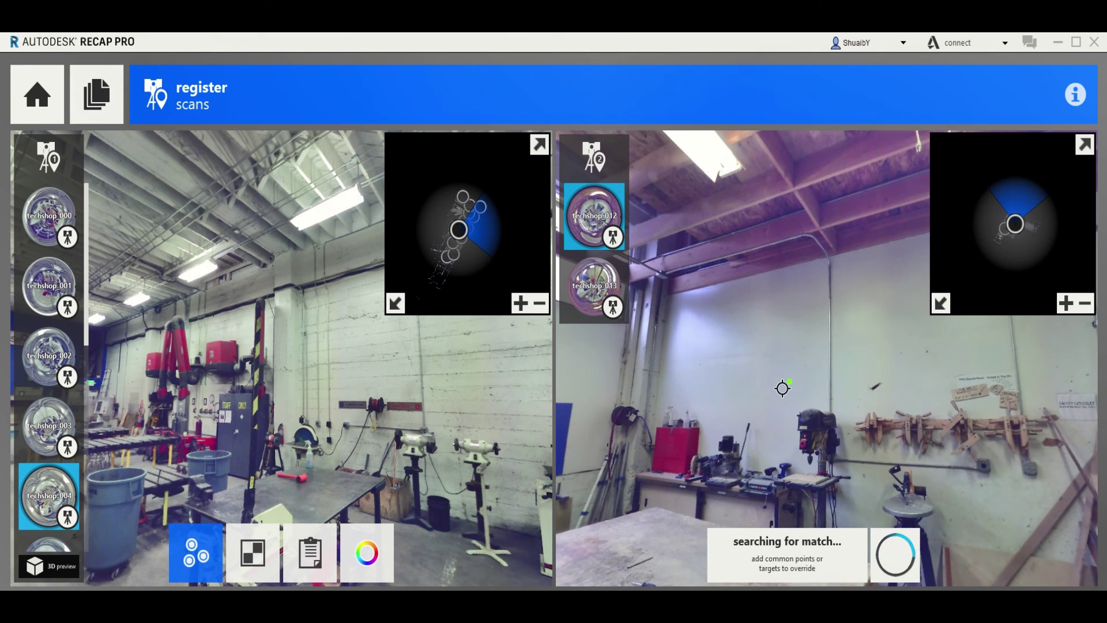
{"action": "left_click_drag", "start_coordinate": [815, 398], "coordinate": [685, 382]}
Load techshop_005 into the left view and zoom the left minimap to the floor plan
{"action": "scroll", "coordinate": [150, 378], "scroll_direction": "up", "scroll_amount": 2}
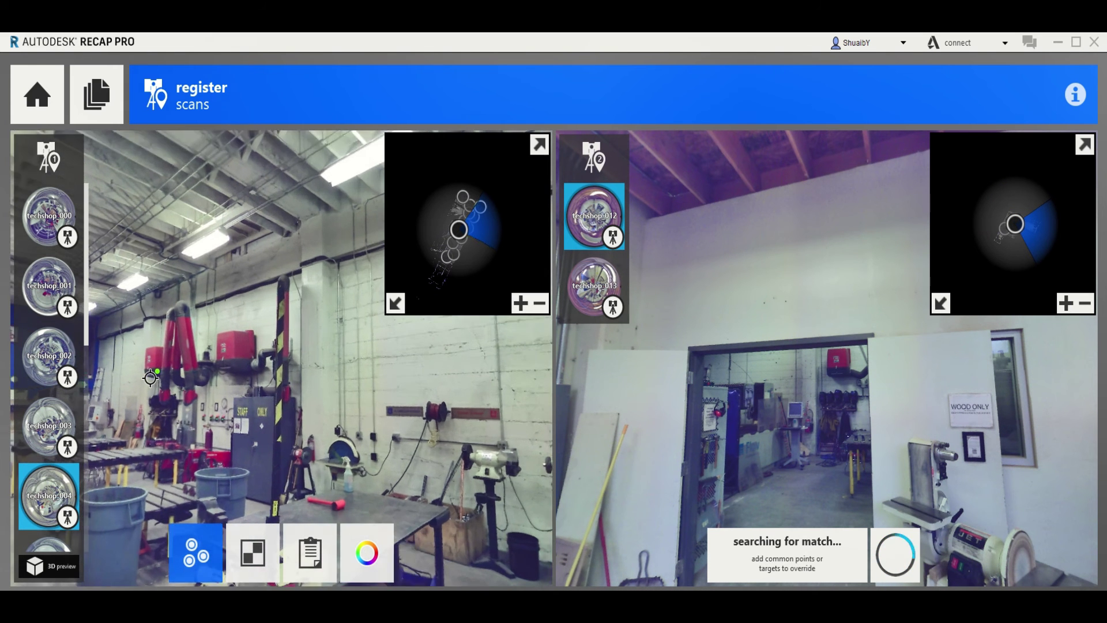
{"action": "scroll", "coordinate": [277, 415], "scroll_direction": "up", "scroll_amount": 2}
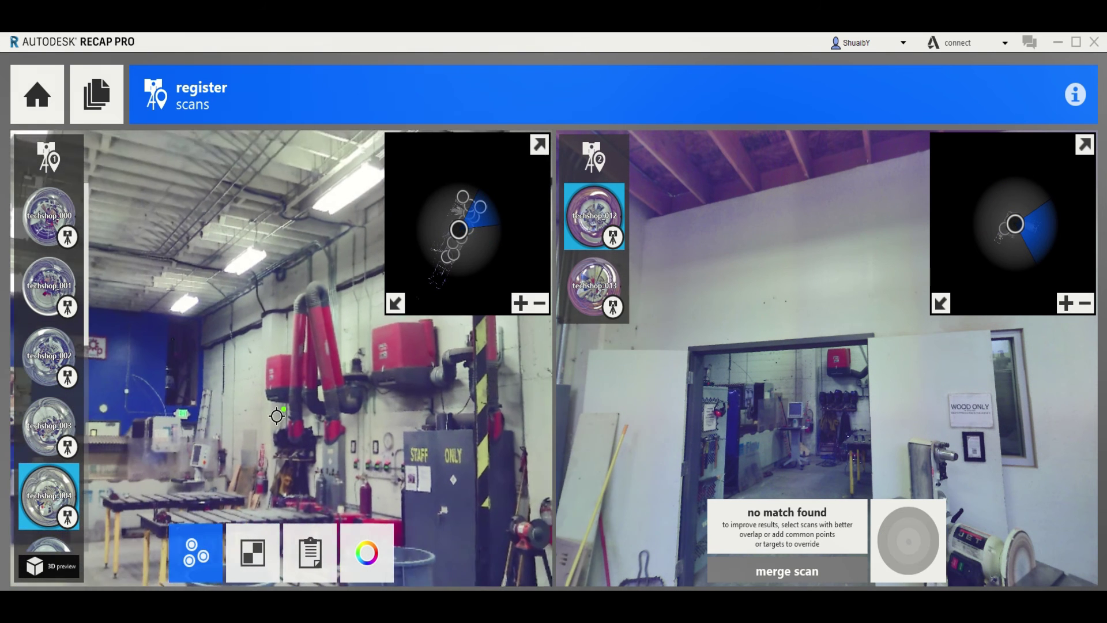
{"action": "left_click_drag", "start_coordinate": [276, 415], "coordinate": [275, 378]}
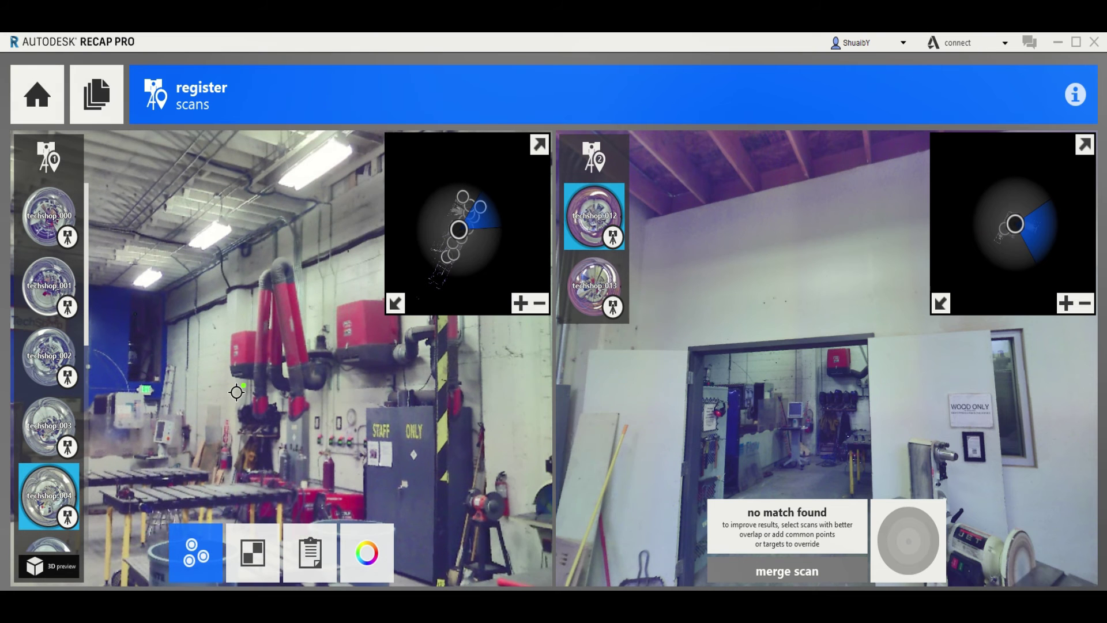
{"action": "scroll", "coordinate": [830, 427], "scroll_direction": "up", "scroll_amount": 3}
{"action": "scroll", "coordinate": [846, 396], "scroll_direction": "up", "scroll_amount": 3}
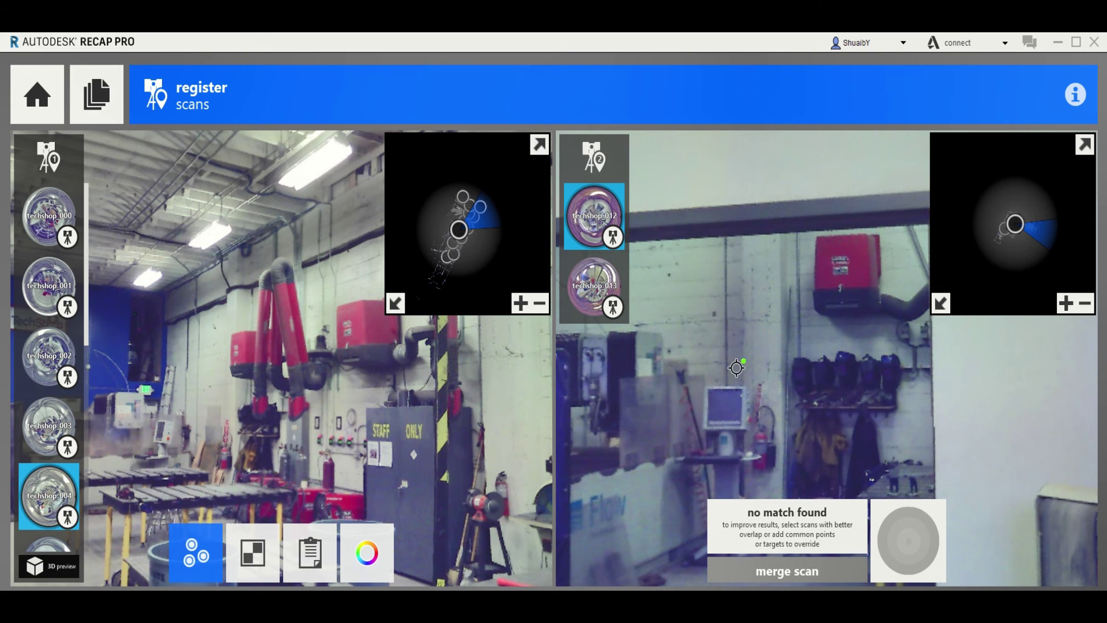
{"action": "scroll", "coordinate": [38, 435], "scroll_direction": "down", "scroll_amount": 2}
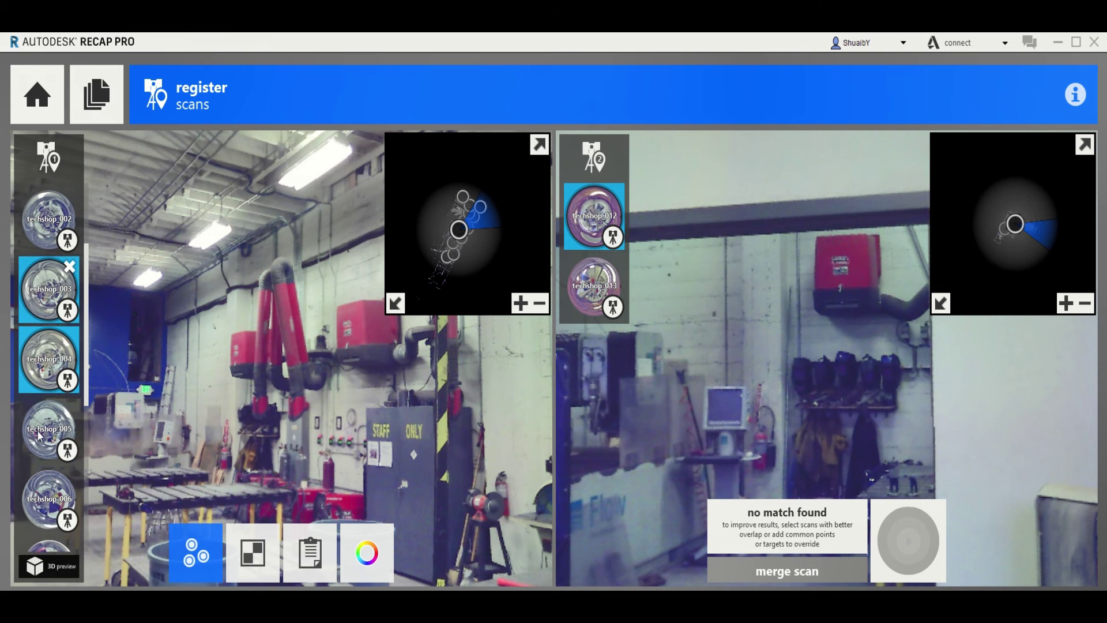
{"action": "left_click", "coordinate": [50, 446]}
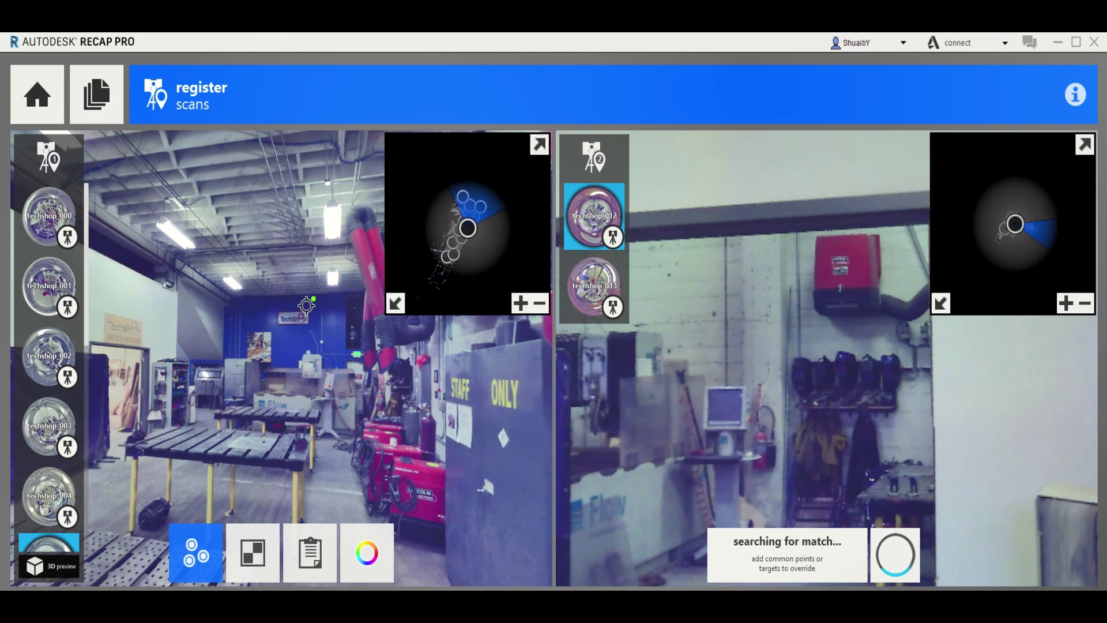
{"action": "scroll", "coordinate": [461, 237], "scroll_direction": "up", "scroll_amount": 1}
{"action": "scroll", "coordinate": [461, 237], "scroll_direction": "up", "scroll_amount": 3}
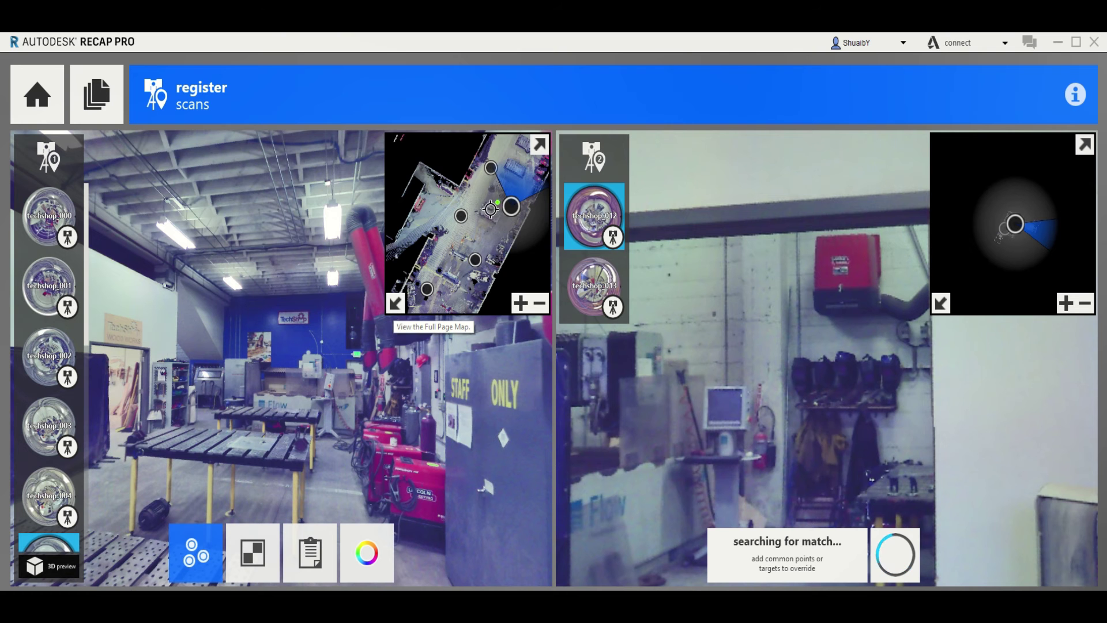
Pick a scan on the left minimap, then load techshop_006 into the left view
{"action": "left_click_drag", "start_coordinate": [448, 254], "coordinate": [467, 207]}
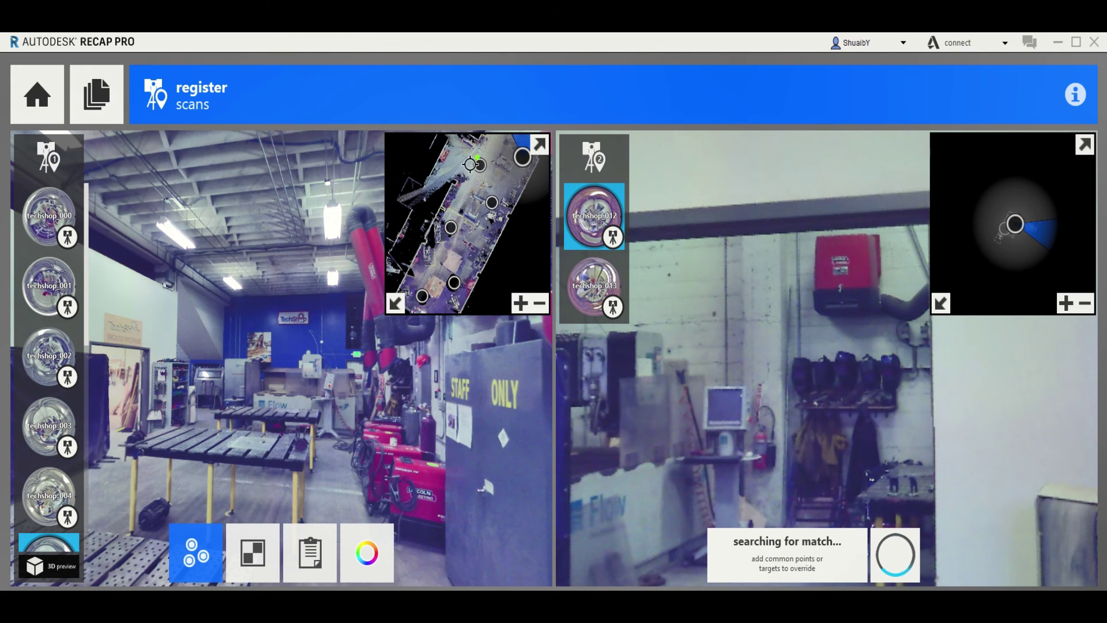
{"action": "left_click", "coordinate": [480, 167]}
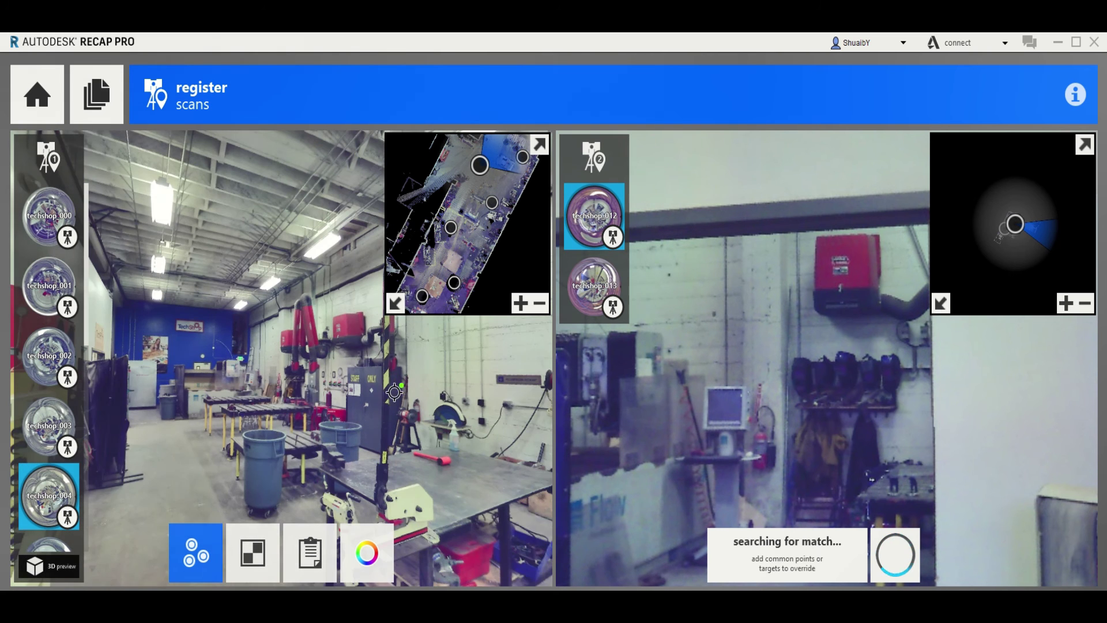
{"action": "left_click_drag", "start_coordinate": [154, 349], "coordinate": [343, 340]}
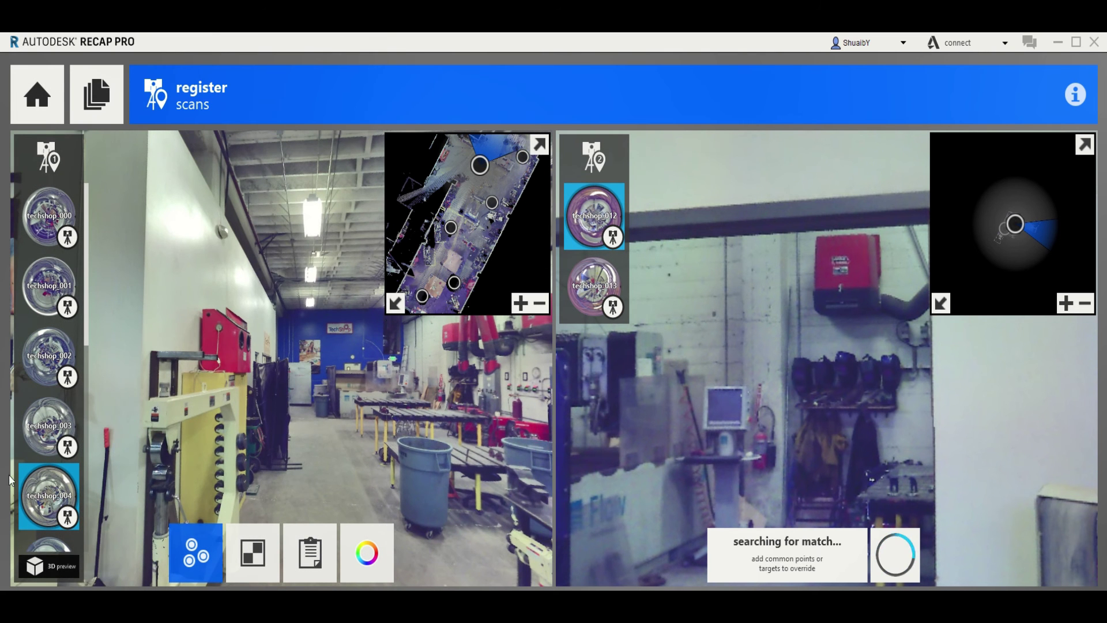
{"action": "scroll", "coordinate": [50, 474], "scroll_direction": "down", "scroll_amount": 2}
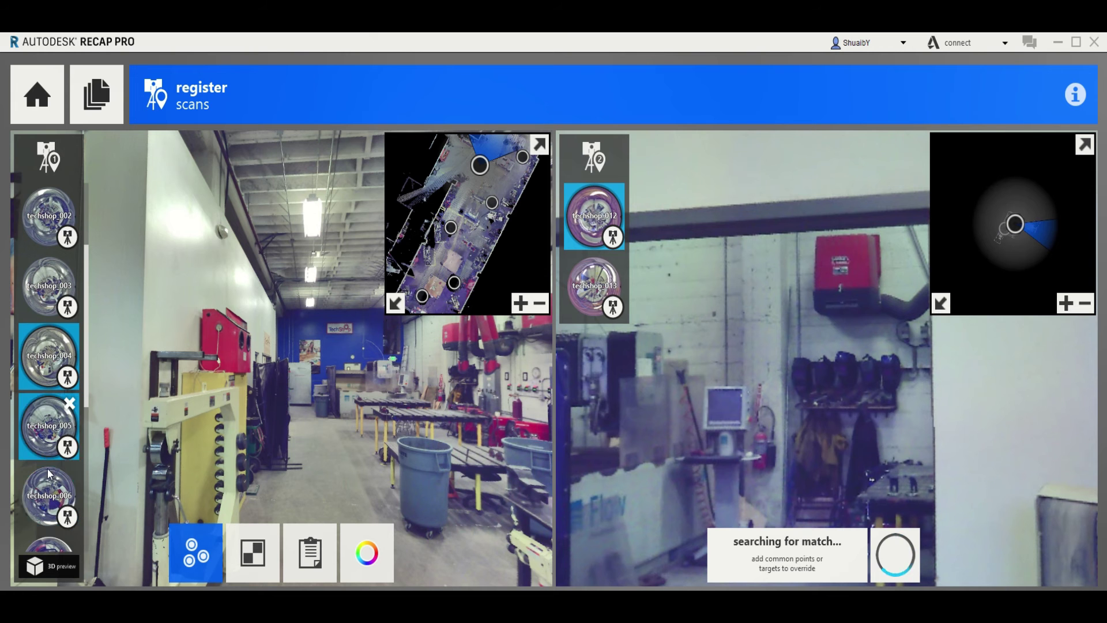
{"action": "left_click", "coordinate": [49, 509]}
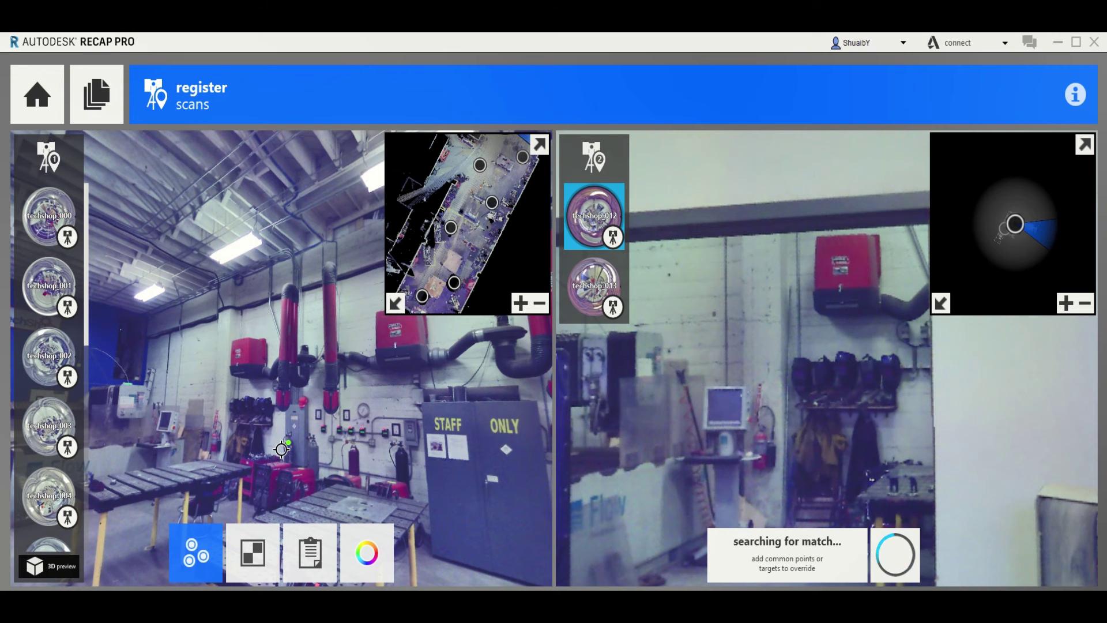
{"action": "left_click_drag", "start_coordinate": [281, 449], "coordinate": [294, 424]}
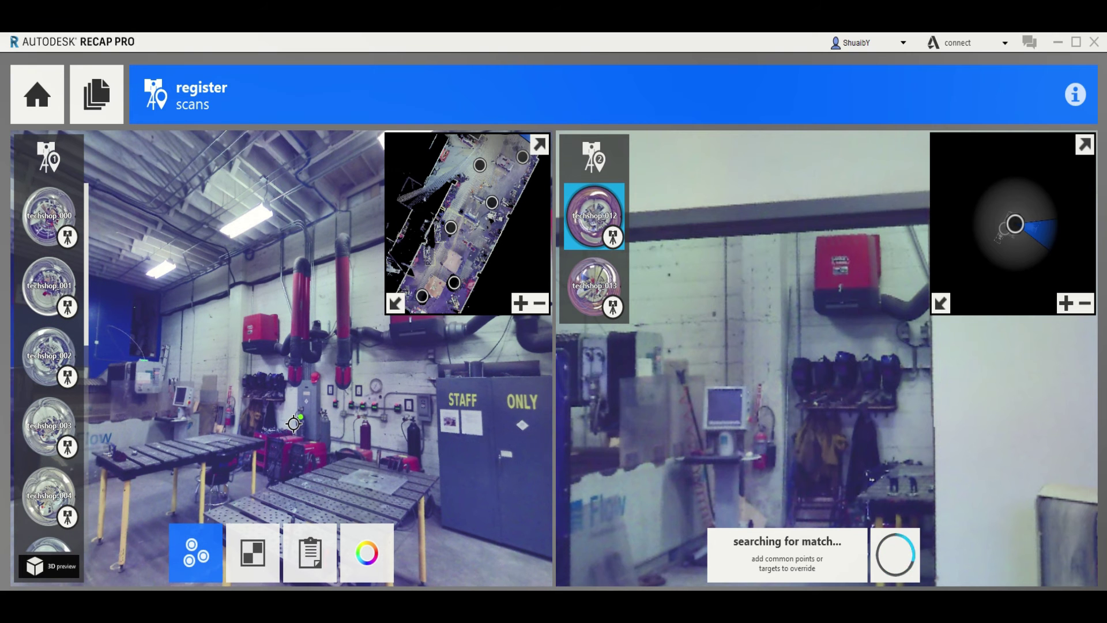
Load techshop_007 into the left view, turned toward the Wood Works doorway
{"action": "scroll", "coordinate": [49, 427], "scroll_direction": "down", "scroll_amount": 3}
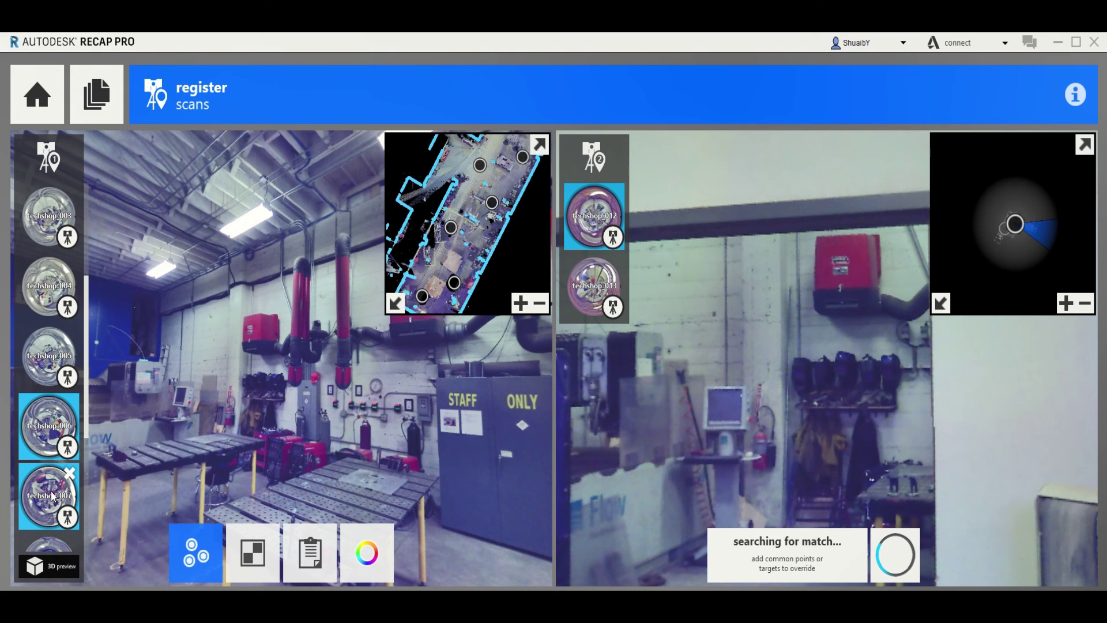
{"action": "left_click", "coordinate": [51, 495]}
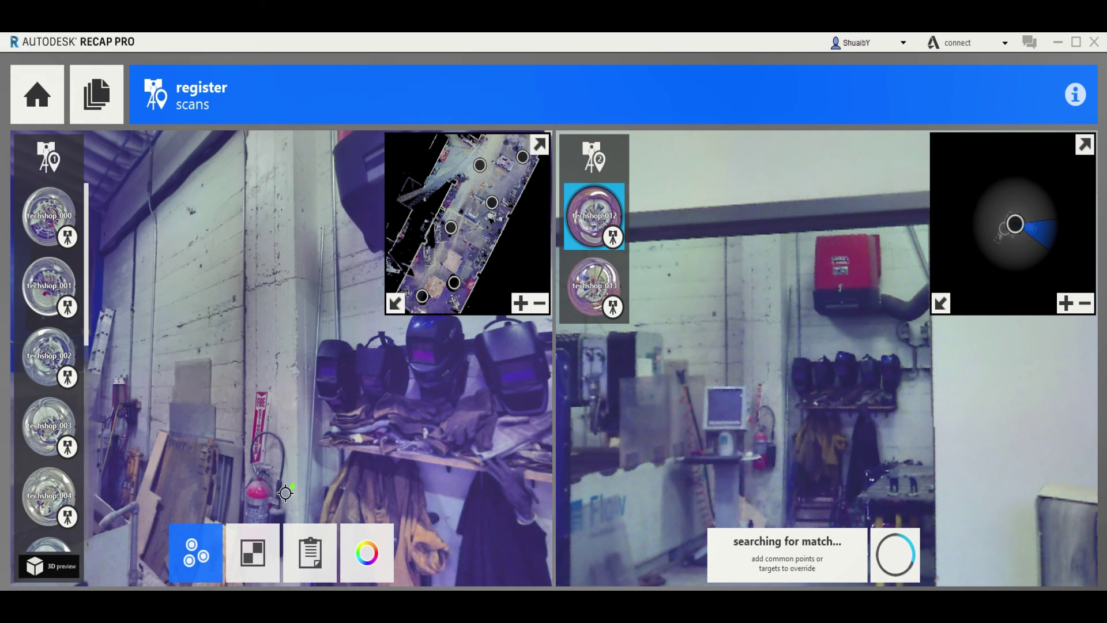
{"action": "left_click_drag", "start_coordinate": [363, 420], "coordinate": [233, 384]}
{"action": "left_click_drag", "start_coordinate": [325, 395], "coordinate": [232, 433]}
{"action": "mouse_move", "coordinate": [369, 428]}
{"action": "left_mouse_down"}
{"action": "mouse_move", "coordinate": [267, 422]}
{"action": "mouse_move", "coordinate": [214, 399]}
{"action": "left_mouse_up"}
Zoom onto the blue board in both panoramas and mark its top-right corner as a common point
{"action": "scroll", "coordinate": [255, 372], "scroll_direction": "up", "scroll_amount": 5}
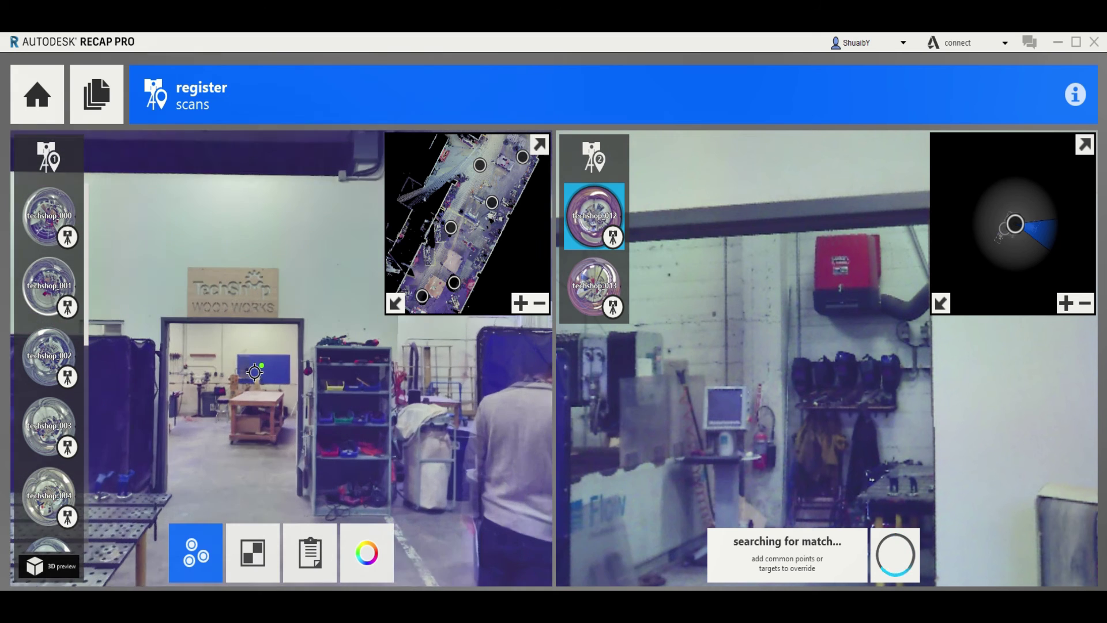
{"action": "scroll", "coordinate": [254, 372], "scroll_direction": "up", "scroll_amount": 2}
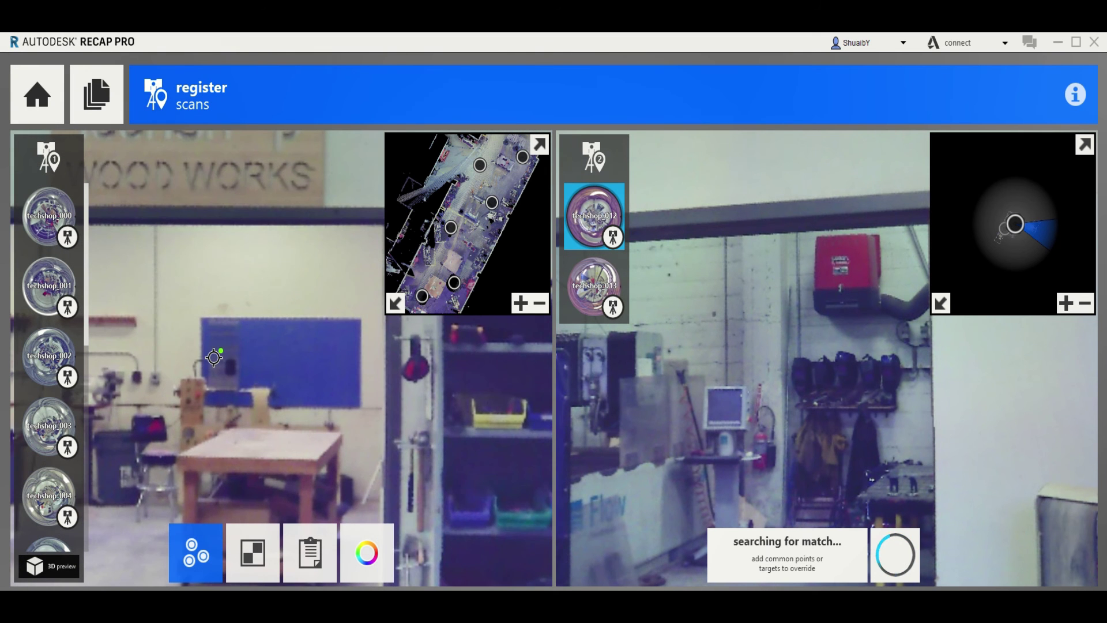
{"action": "scroll", "coordinate": [214, 358], "scroll_direction": "down", "scroll_amount": 3}
{"action": "left_click_drag", "start_coordinate": [682, 358], "coordinate": [1008, 390]}
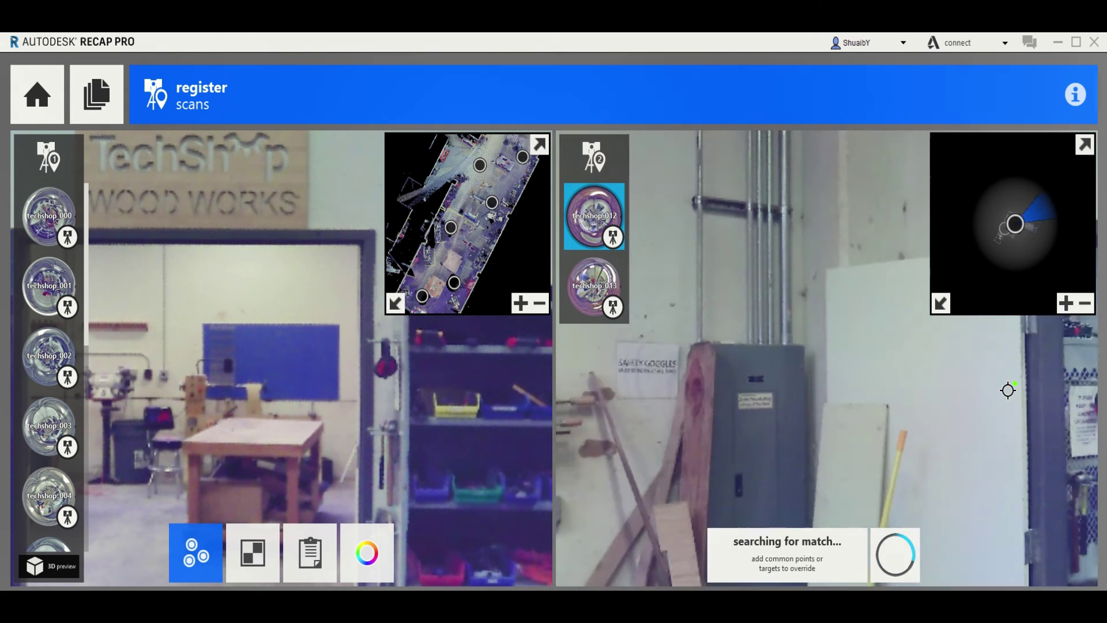
{"action": "left_click_drag", "start_coordinate": [577, 404], "coordinate": [851, 404]}
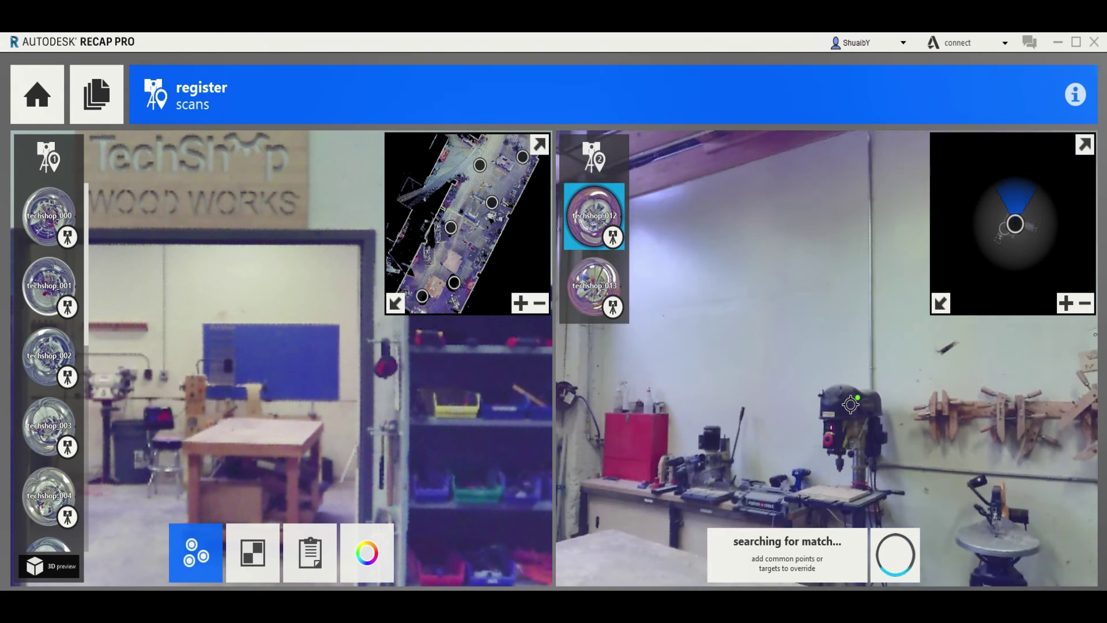
{"action": "left_click_drag", "start_coordinate": [675, 418], "coordinate": [1077, 422]}
{"action": "scroll", "coordinate": [1077, 422], "scroll_direction": "down", "scroll_amount": 3}
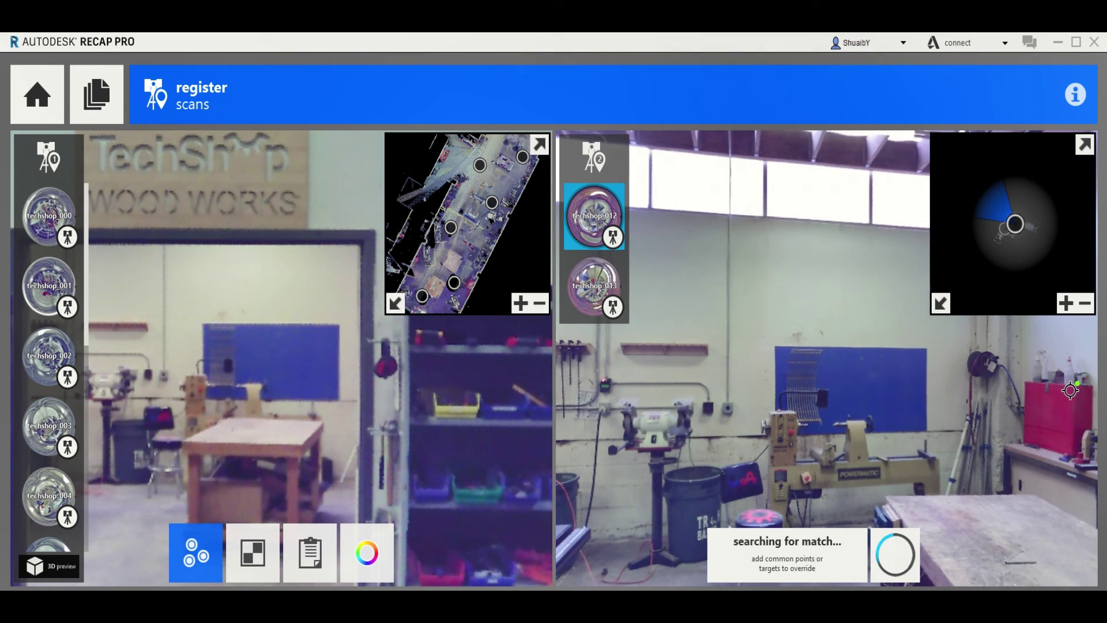
{"action": "scroll", "coordinate": [344, 309], "scroll_direction": "up", "scroll_amount": 3}
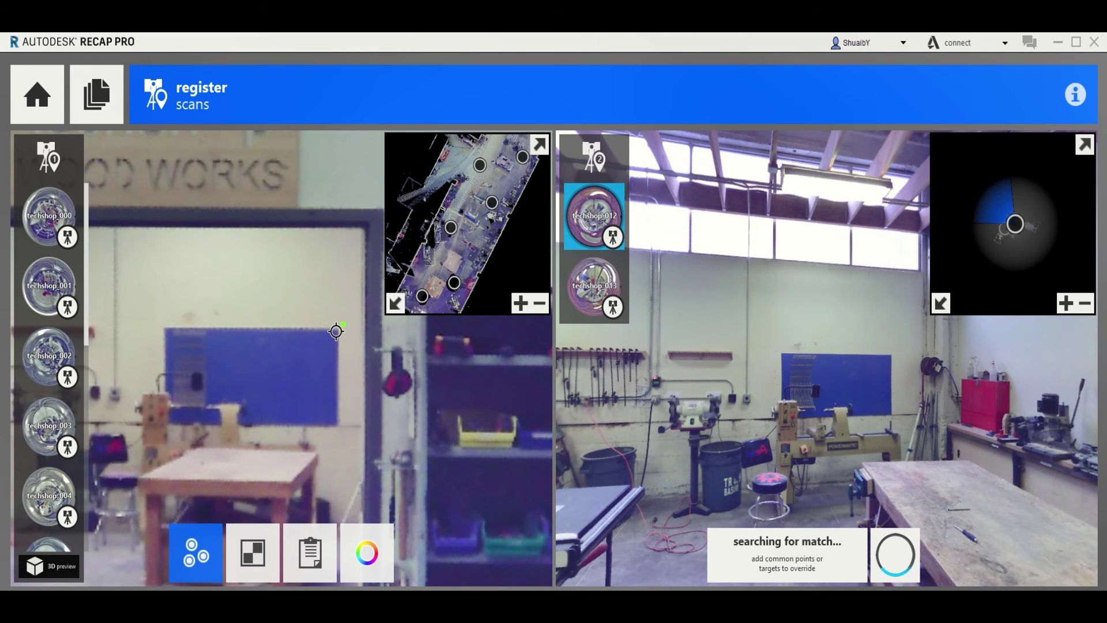
{"action": "left_click", "coordinate": [337, 331]}
{"action": "scroll", "coordinate": [894, 356], "scroll_direction": "up", "scroll_amount": 3}
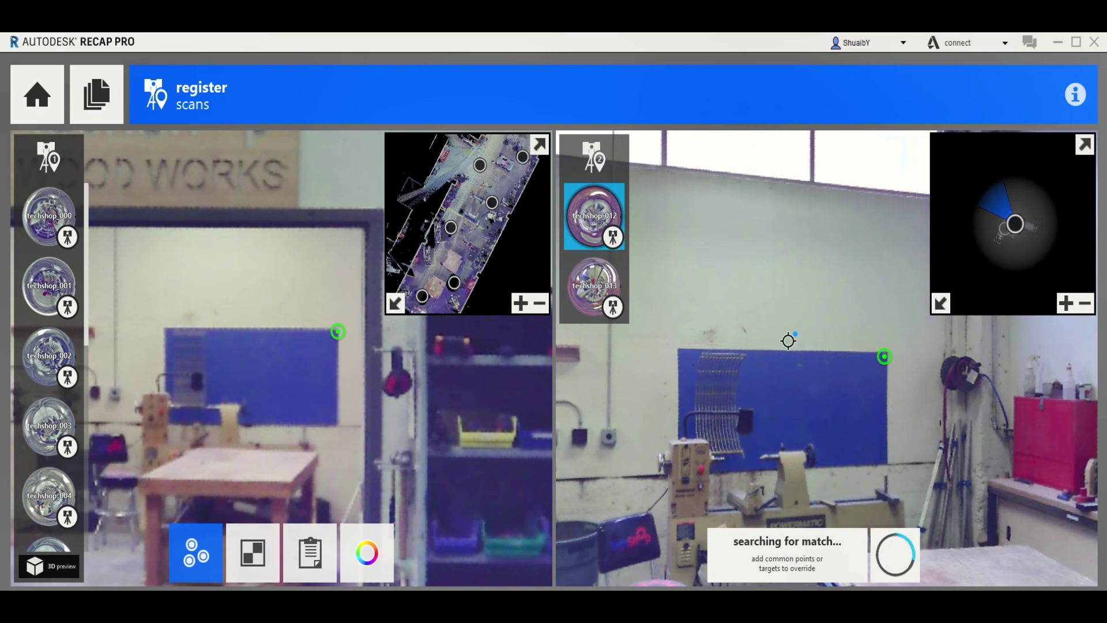
{"action": "scroll", "coordinate": [788, 341], "scroll_direction": "down", "scroll_amount": 3}
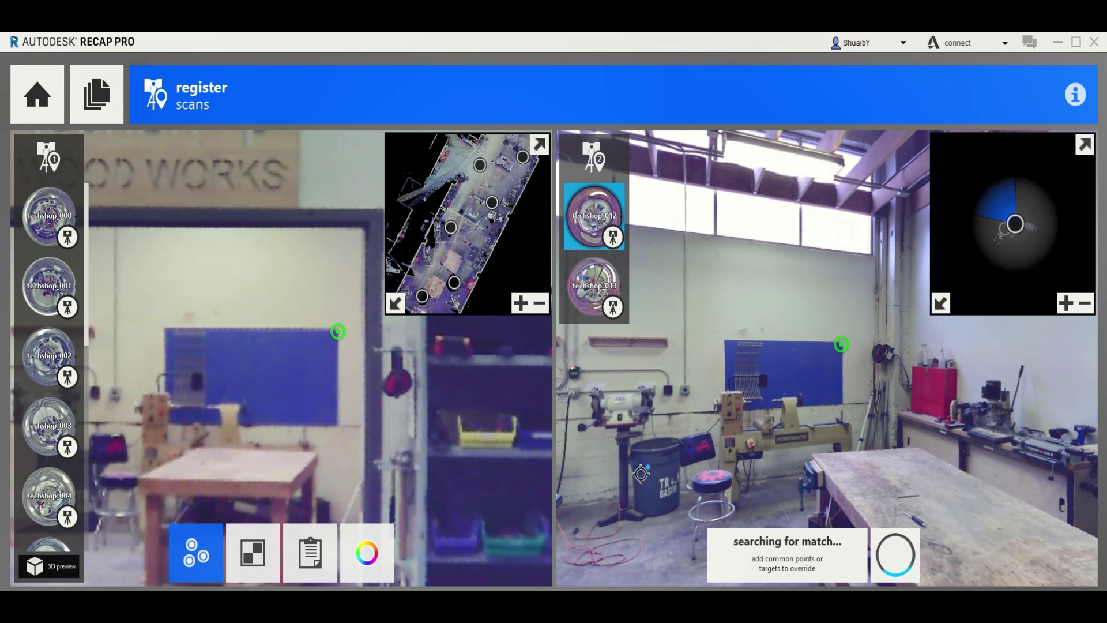
{"action": "scroll", "coordinate": [263, 335], "scroll_direction": "down", "scroll_amount": 3}
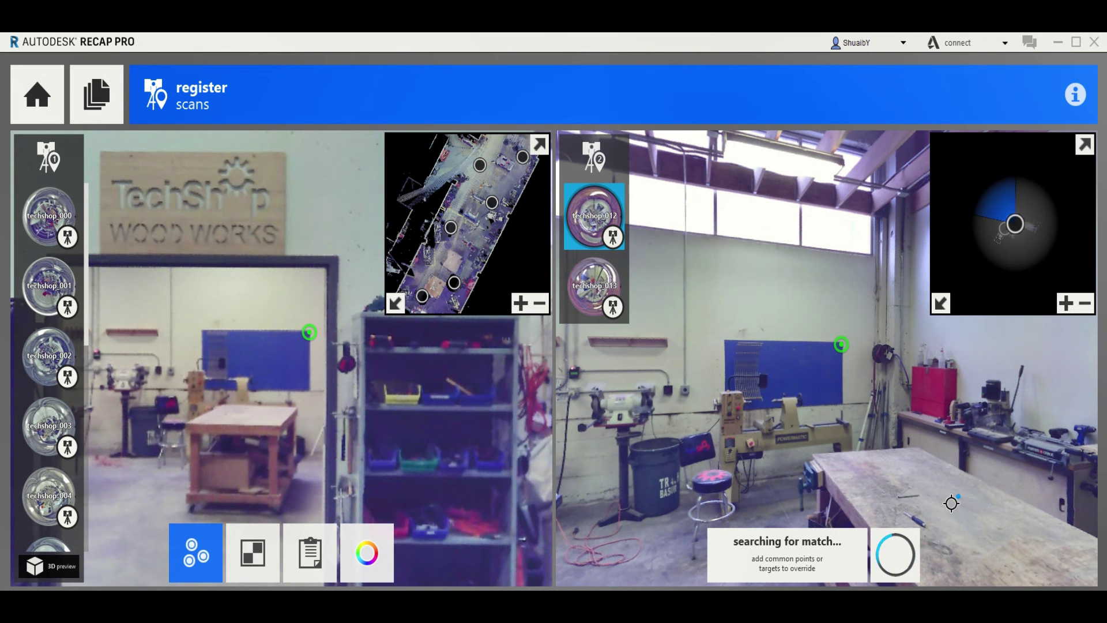
{"action": "left_click_drag", "start_coordinate": [951, 503], "coordinate": [745, 340]}
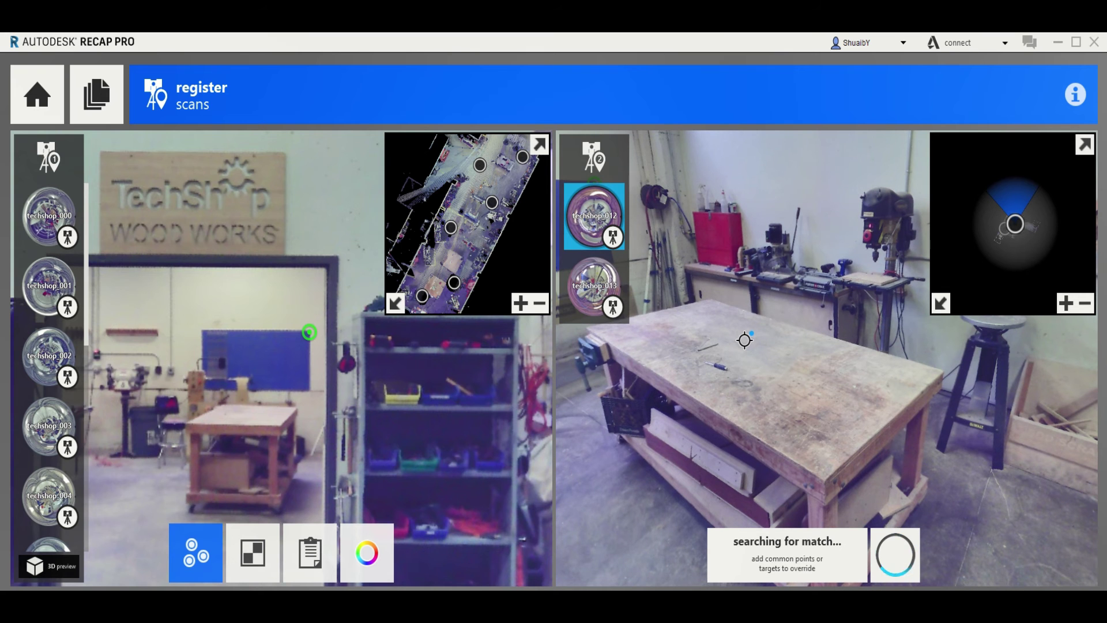
Place matching common points on the left table's corner and the right workbench
{"action": "scroll", "coordinate": [182, 506], "scroll_direction": "up", "scroll_amount": 5}
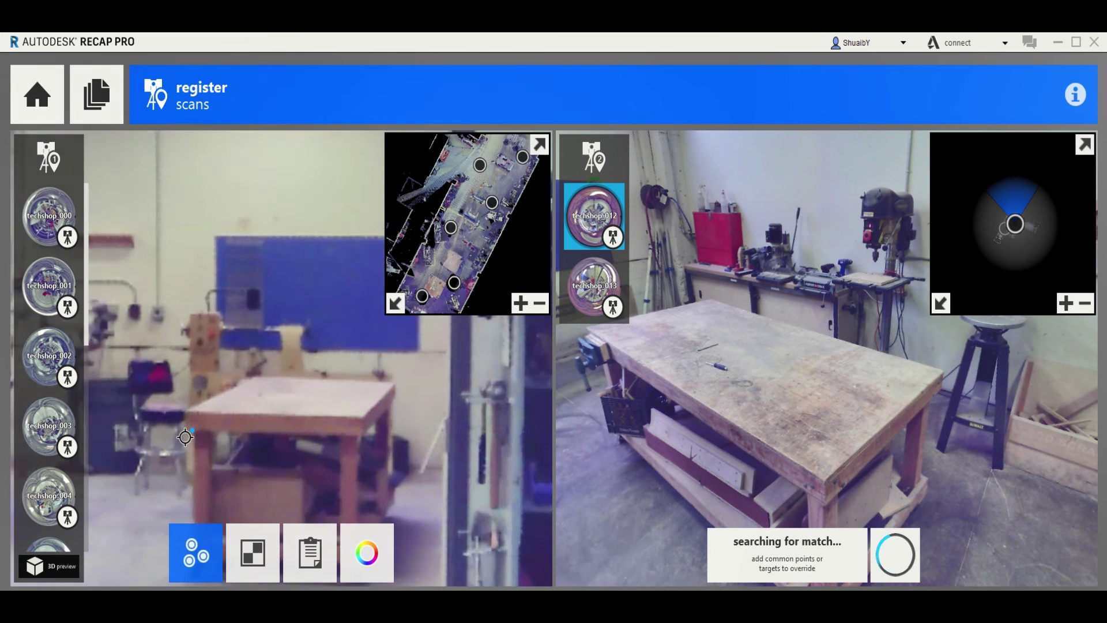
{"action": "scroll", "coordinate": [185, 436], "scroll_direction": "up", "scroll_amount": 1}
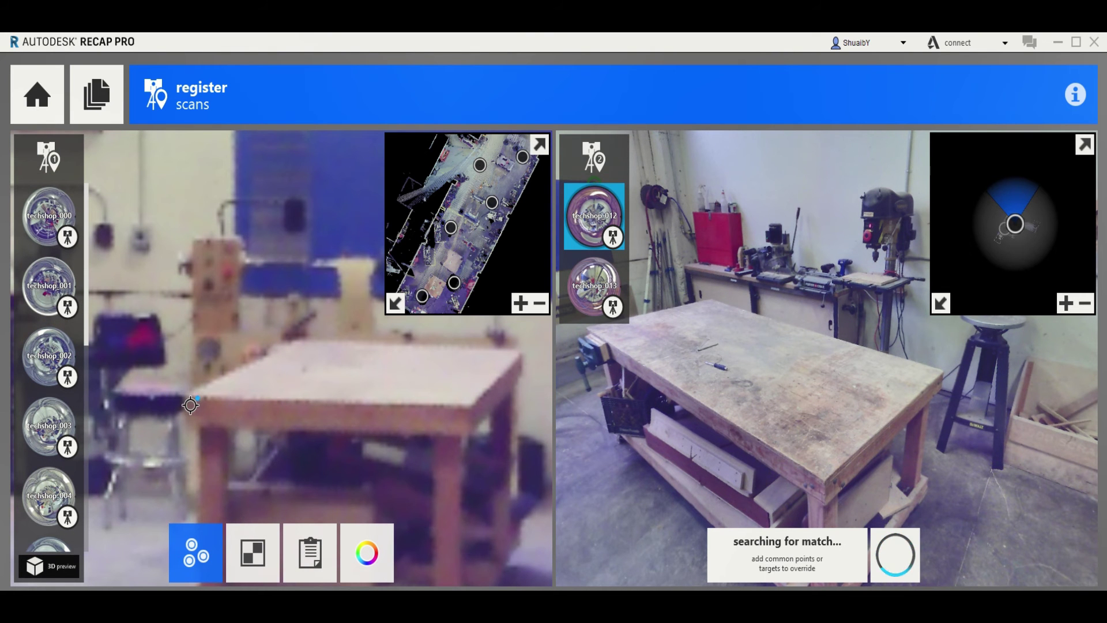
{"action": "left_click", "coordinate": [190, 404]}
{"action": "scroll", "coordinate": [840, 500], "scroll_direction": "up", "scroll_amount": 2}
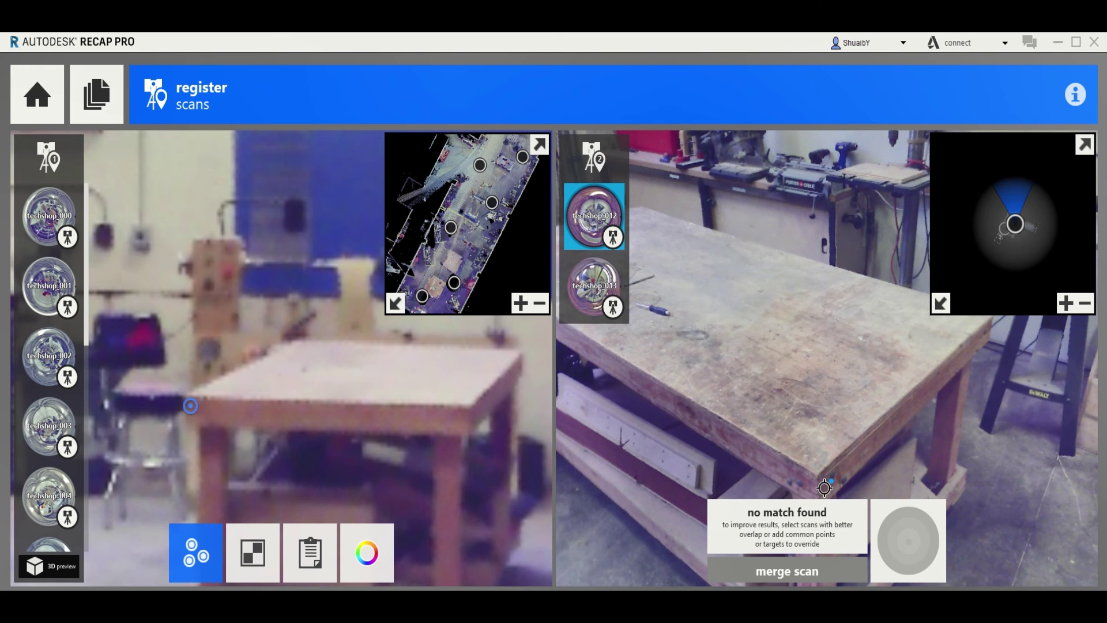
{"action": "left_click", "coordinate": [824, 487]}
{"action": "scroll", "coordinate": [314, 357], "scroll_direction": "down", "scroll_amount": 3}
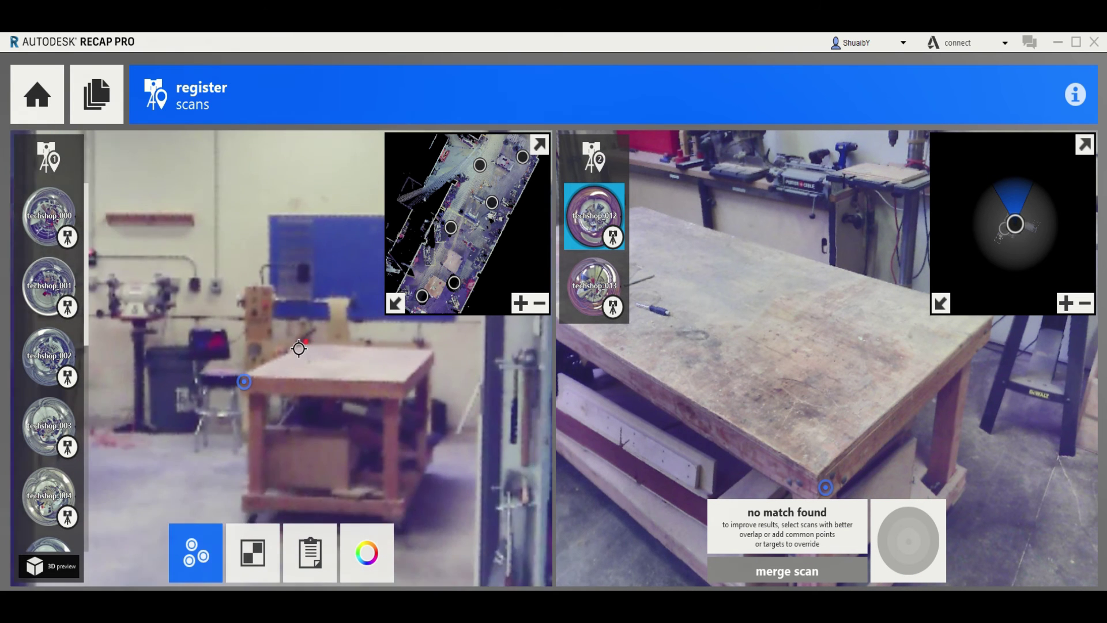
{"action": "scroll", "coordinate": [299, 349], "scroll_direction": "down", "scroll_amount": 3}
{"action": "scroll", "coordinate": [685, 383], "scroll_direction": "down", "scroll_amount": 4}
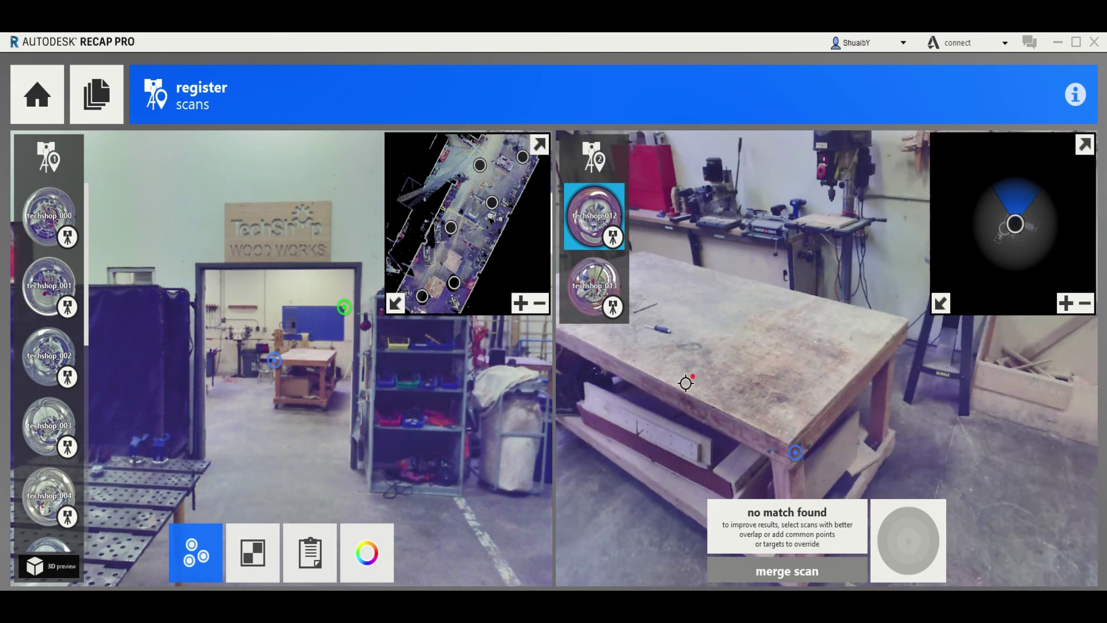
Mark a common point below the red welder in both scans and merge techshop_012
{"action": "left_click_drag", "start_coordinate": [941, 398], "coordinate": [749, 402]}
{"action": "scroll", "coordinate": [750, 402], "scroll_direction": "up", "scroll_amount": 2}
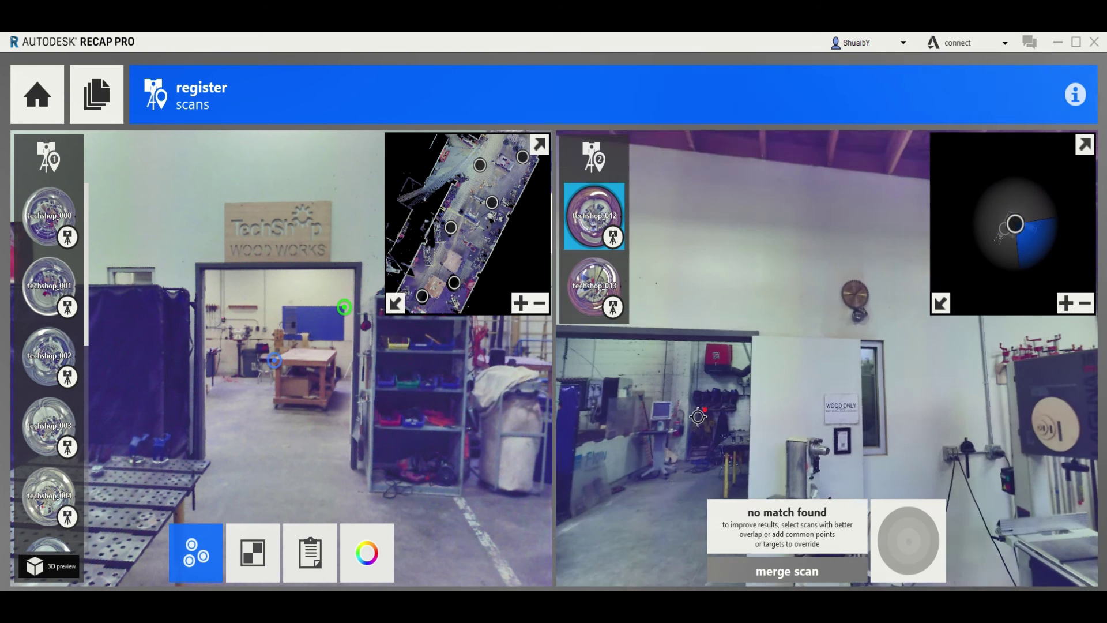
{"action": "scroll", "coordinate": [687, 362], "scroll_direction": "up", "scroll_amount": 4}
{"action": "scroll", "coordinate": [688, 359], "scroll_direction": "up", "scroll_amount": 2}
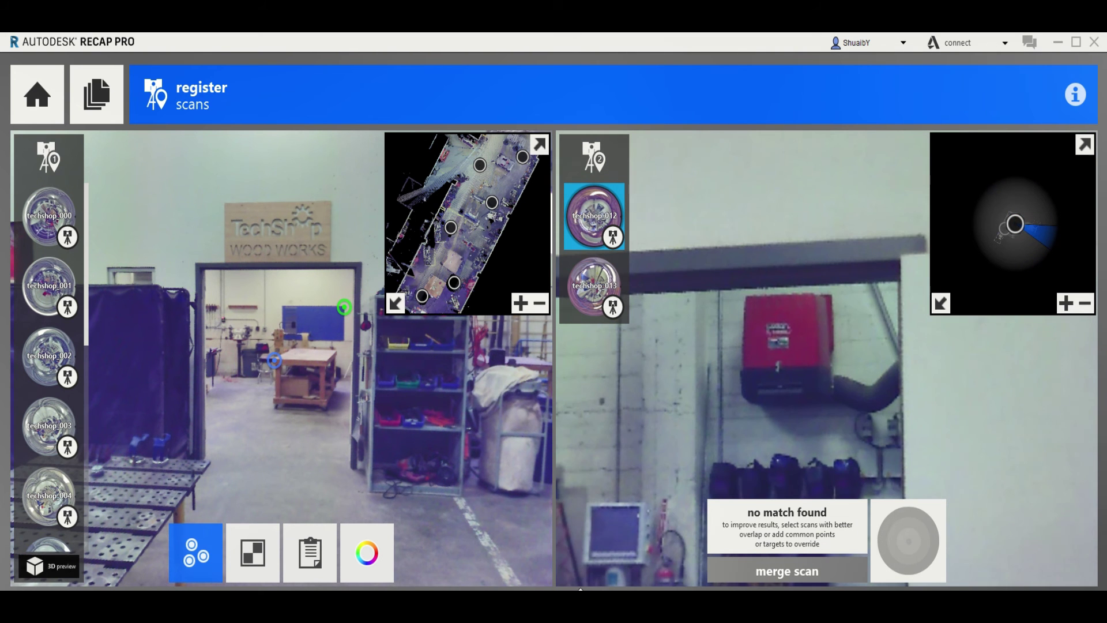
{"action": "mouse_move", "coordinate": [441, 442]}
{"action": "left_mouse_down"}
{"action": "mouse_move", "coordinate": [205, 437]}
{"action": "mouse_move", "coordinate": [299, 427]}
{"action": "left_mouse_up"}
{"action": "left_click_drag", "start_coordinate": [386, 425], "coordinate": [248, 427]}
{"action": "left_click_drag", "start_coordinate": [438, 404], "coordinate": [346, 398]}
{"action": "left_click_drag", "start_coordinate": [404, 374], "coordinate": [260, 371]}
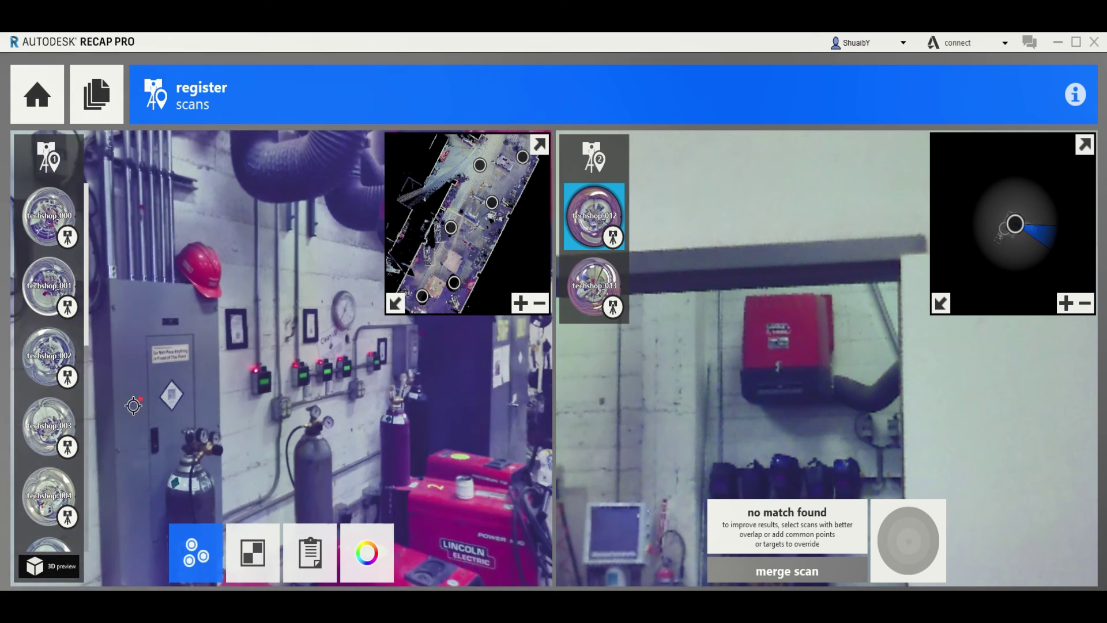
{"action": "mouse_move", "coordinate": [358, 397]}
{"action": "left_mouse_down"}
{"action": "mouse_move", "coordinate": [219, 397]}
{"action": "mouse_move", "coordinate": [275, 312]}
{"action": "mouse_move", "coordinate": [271, 404]}
{"action": "mouse_move", "coordinate": [231, 381]}
{"action": "mouse_move", "coordinate": [151, 372]}
{"action": "mouse_move", "coordinate": [270, 436]}
{"action": "left_mouse_up"}
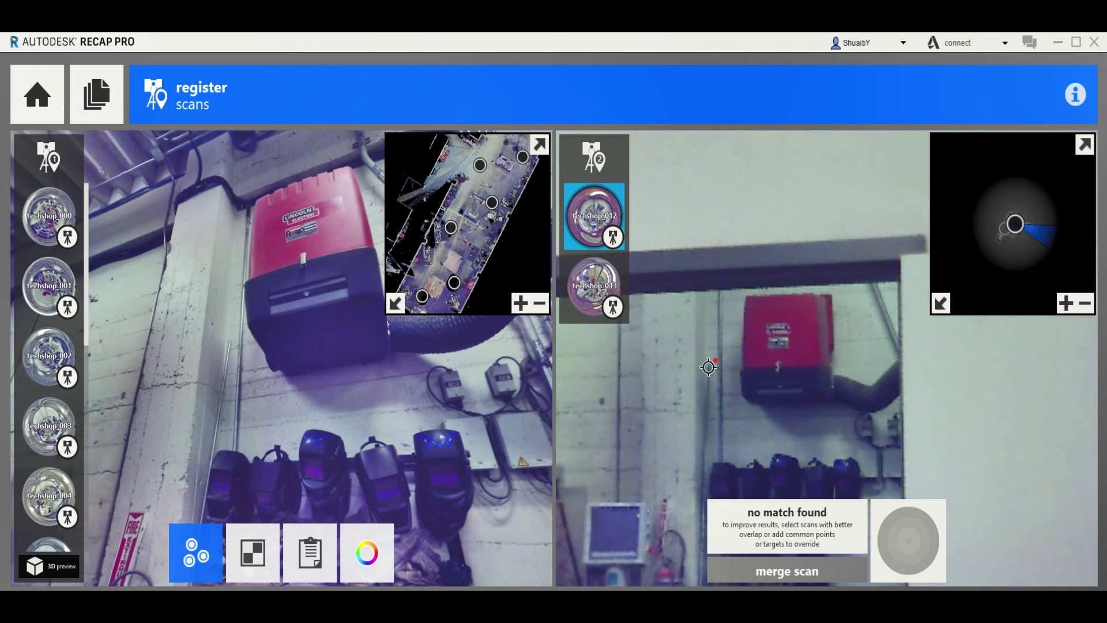
{"action": "left_click", "coordinate": [709, 367]}
{"action": "scroll", "coordinate": [197, 319], "scroll_direction": "up", "scroll_amount": 2}
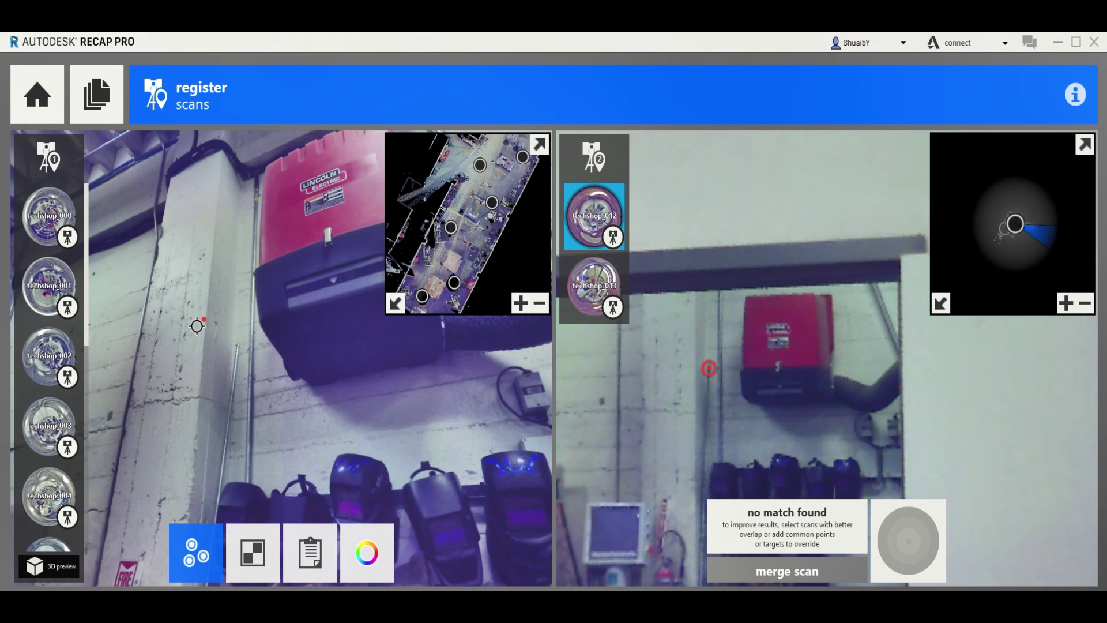
{"action": "left_click", "coordinate": [237, 345]}
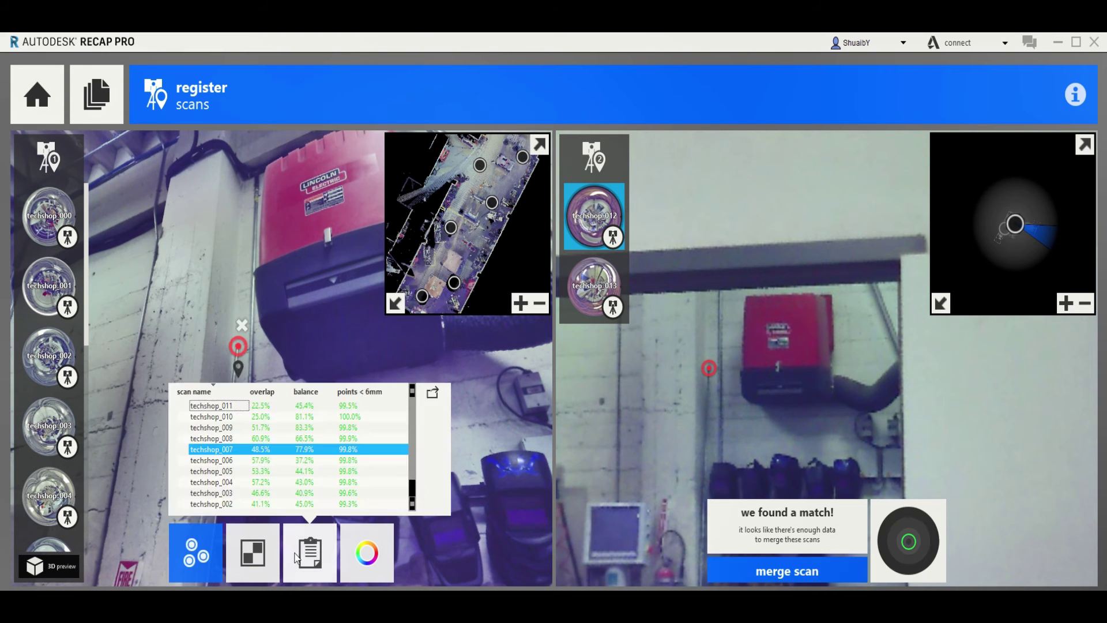
{"action": "mouse_move", "coordinate": [866, 548]}
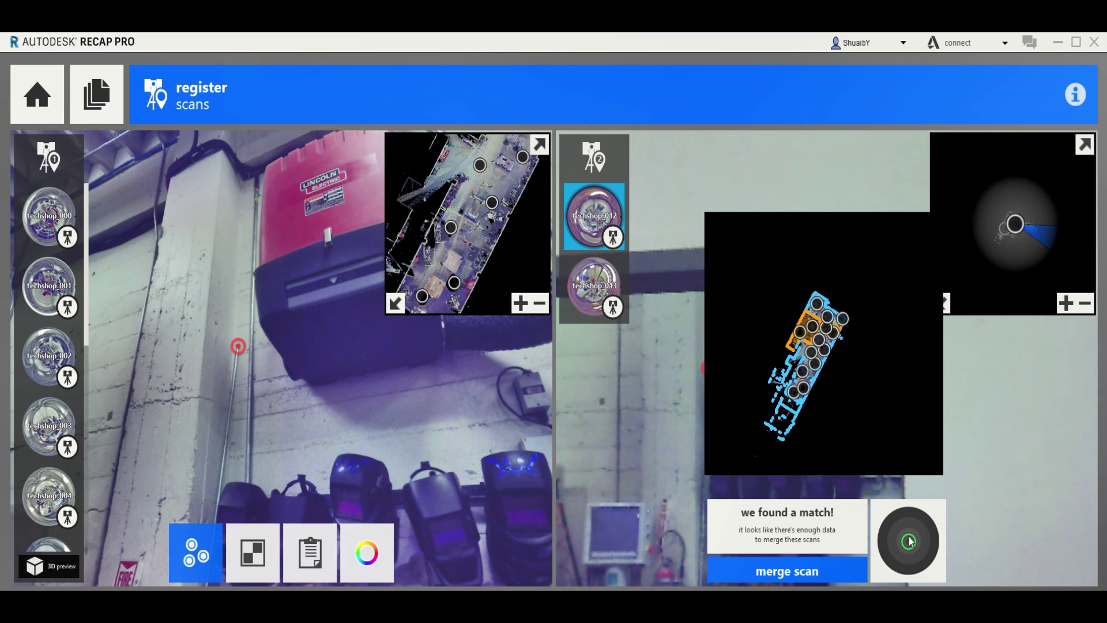
{"action": "left_click", "coordinate": [832, 572]}
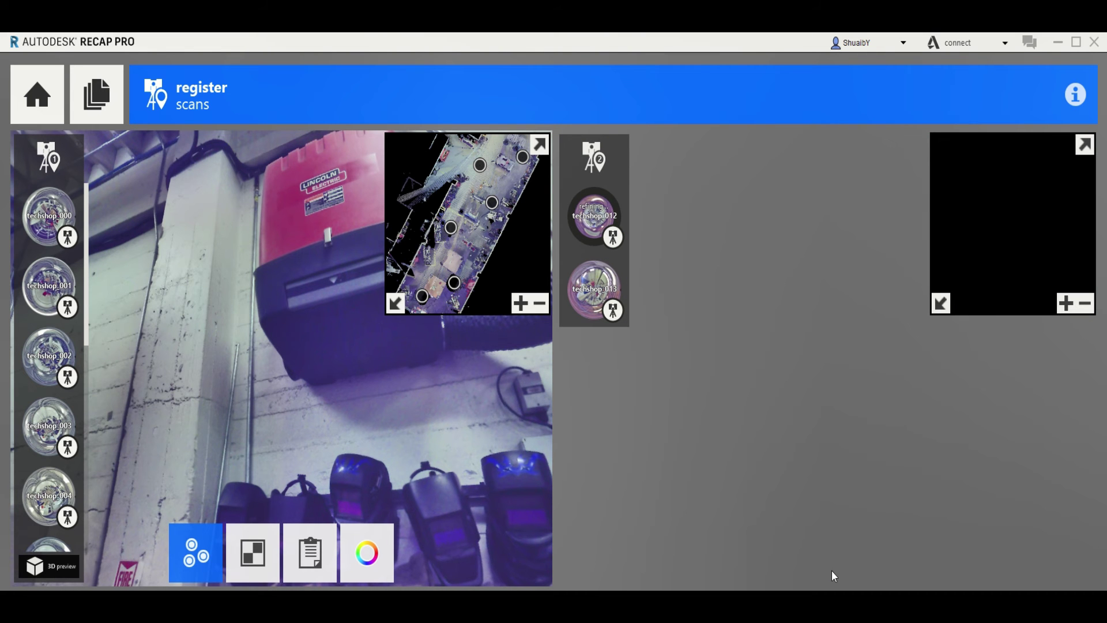
Check the techshop_014 match against techshop_013 in both panoramas and merge techshop_014
{"action": "left_click", "coordinate": [589, 231]}
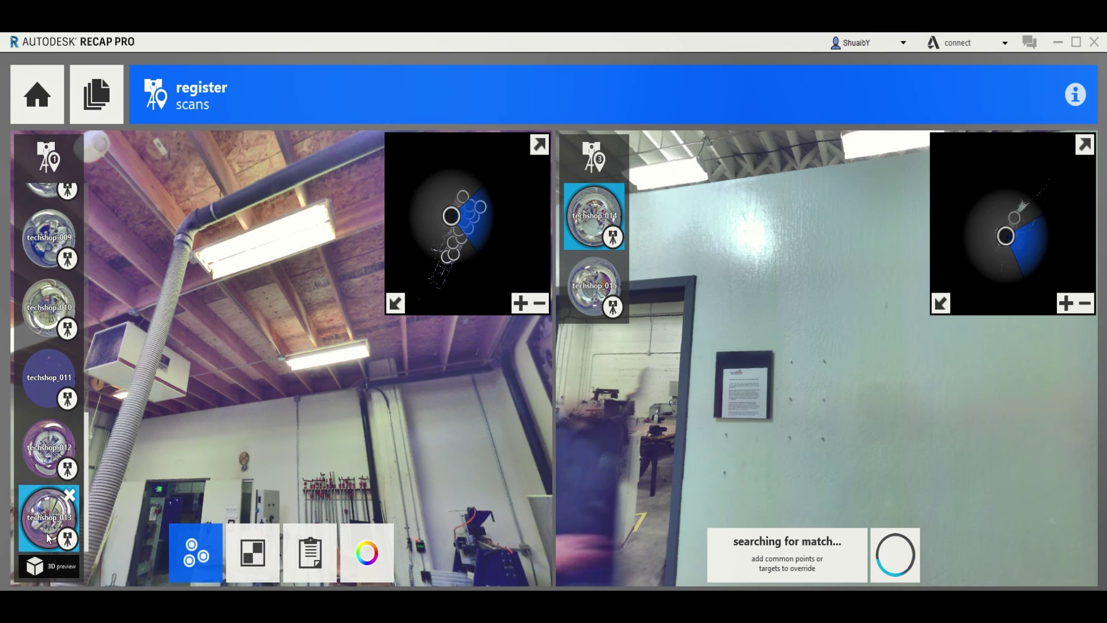
{"action": "mouse_move", "coordinate": [940, 548]}
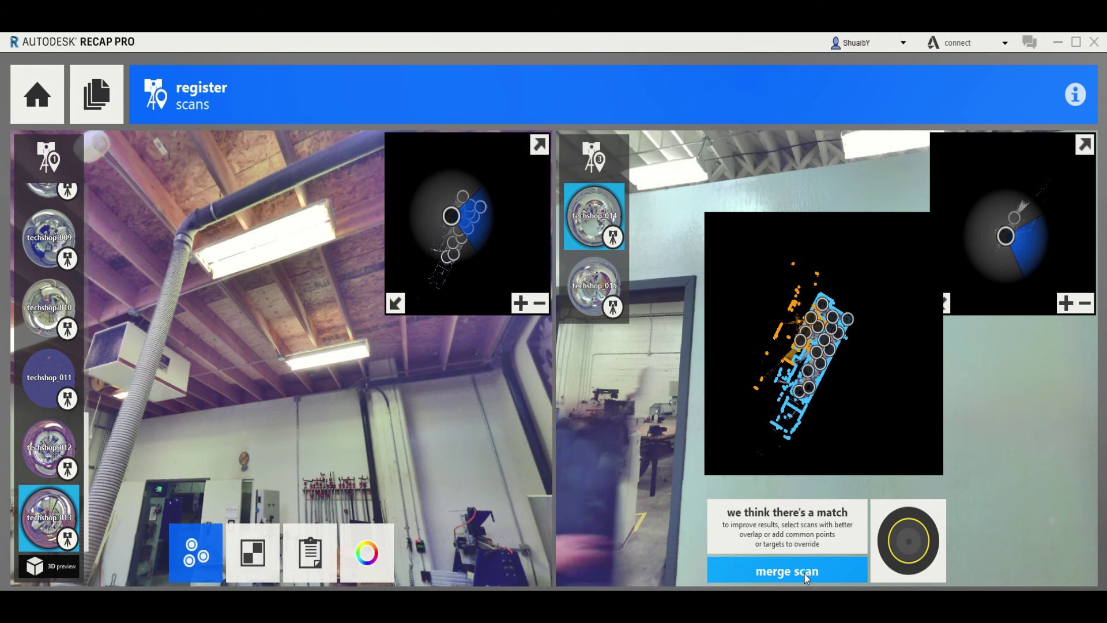
{"action": "left_click_drag", "start_coordinate": [255, 414], "coordinate": [249, 361]}
{"action": "left_click_drag", "start_coordinate": [813, 392], "coordinate": [571, 400]}
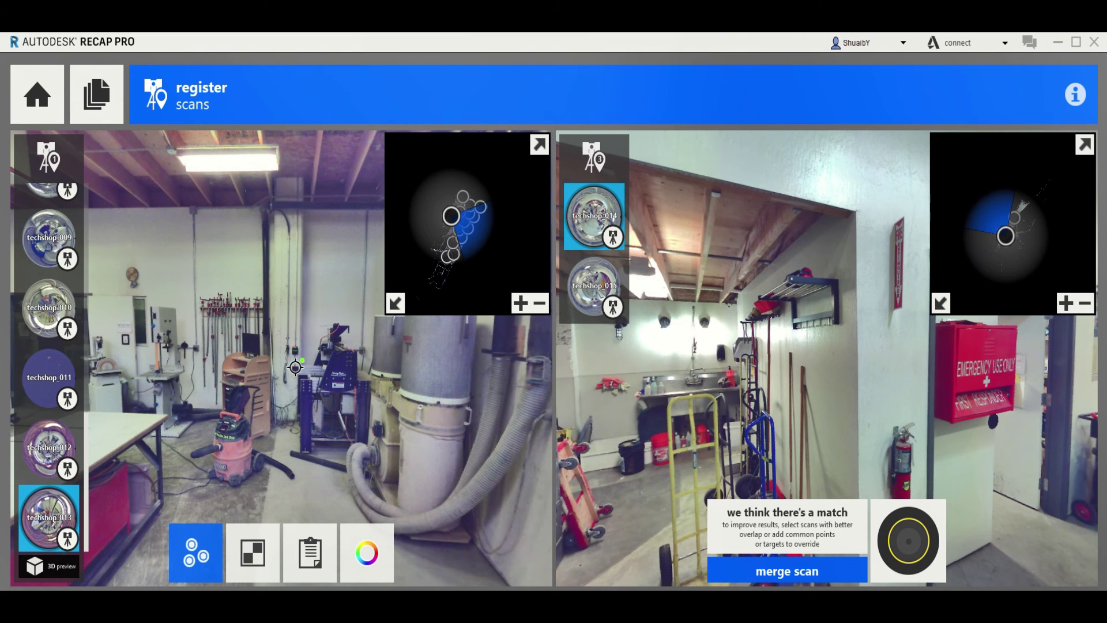
{"action": "left_click_drag", "start_coordinate": [295, 367], "coordinate": [266, 374]}
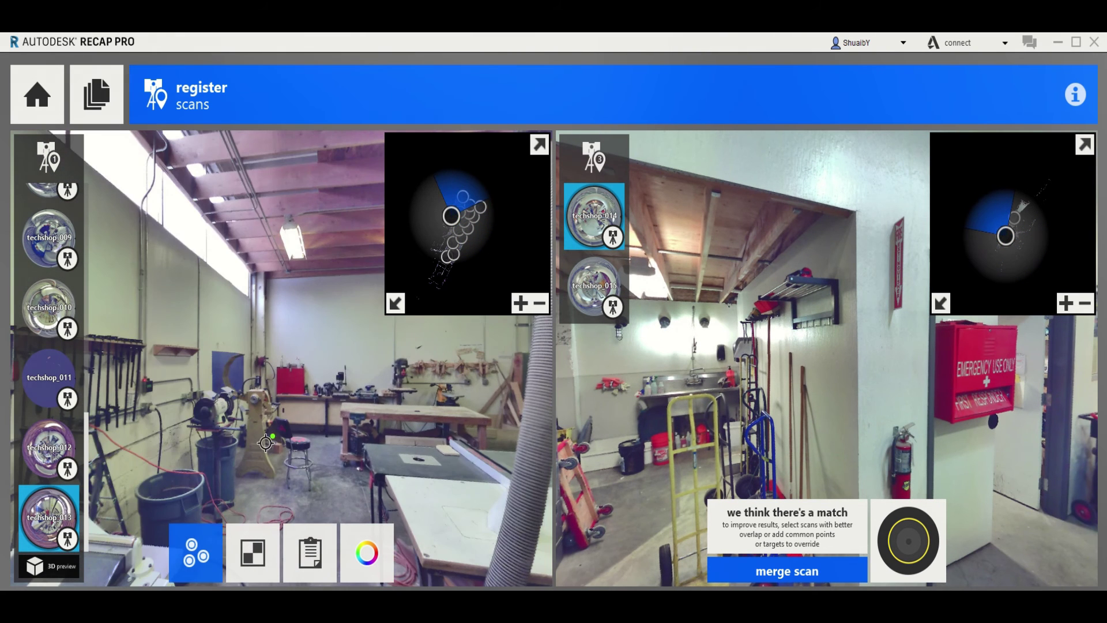
{"action": "left_click_drag", "start_coordinate": [242, 420], "coordinate": [175, 386]}
{"action": "left_click_drag", "start_coordinate": [881, 426], "coordinate": [690, 434]}
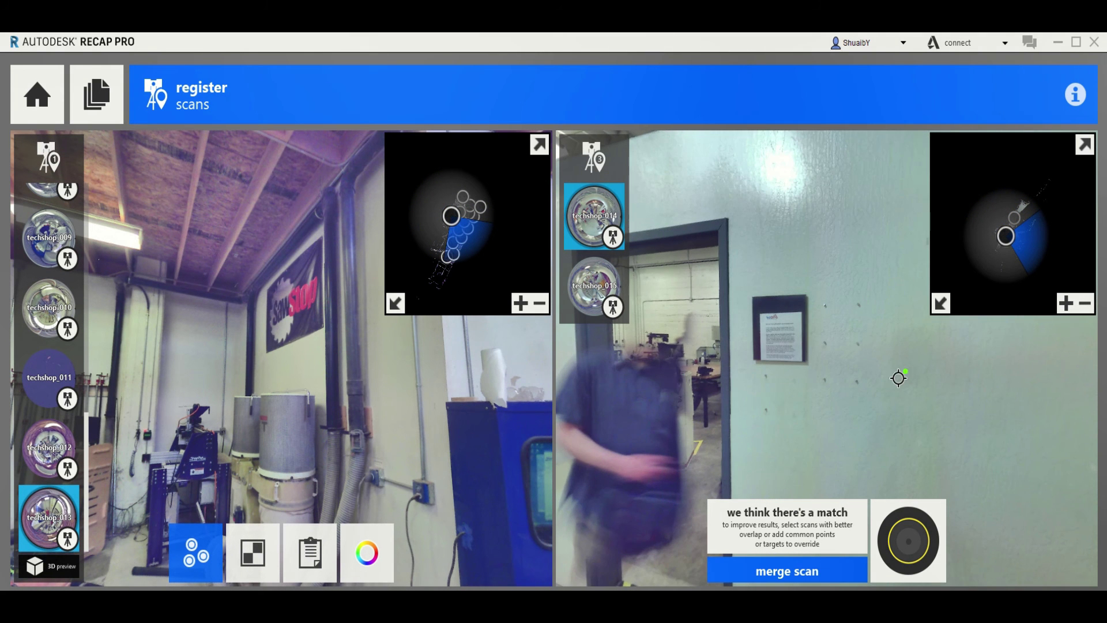
{"action": "left_click_drag", "start_coordinate": [898, 378], "coordinate": [715, 440]}
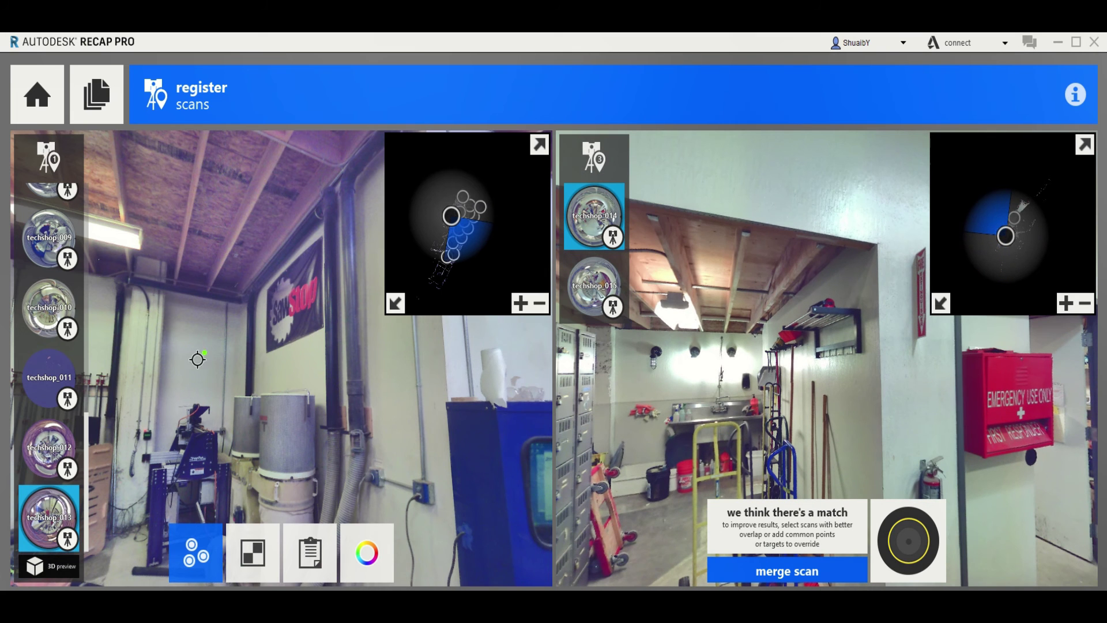
{"action": "left_click_drag", "start_coordinate": [197, 360], "coordinate": [236, 338]}
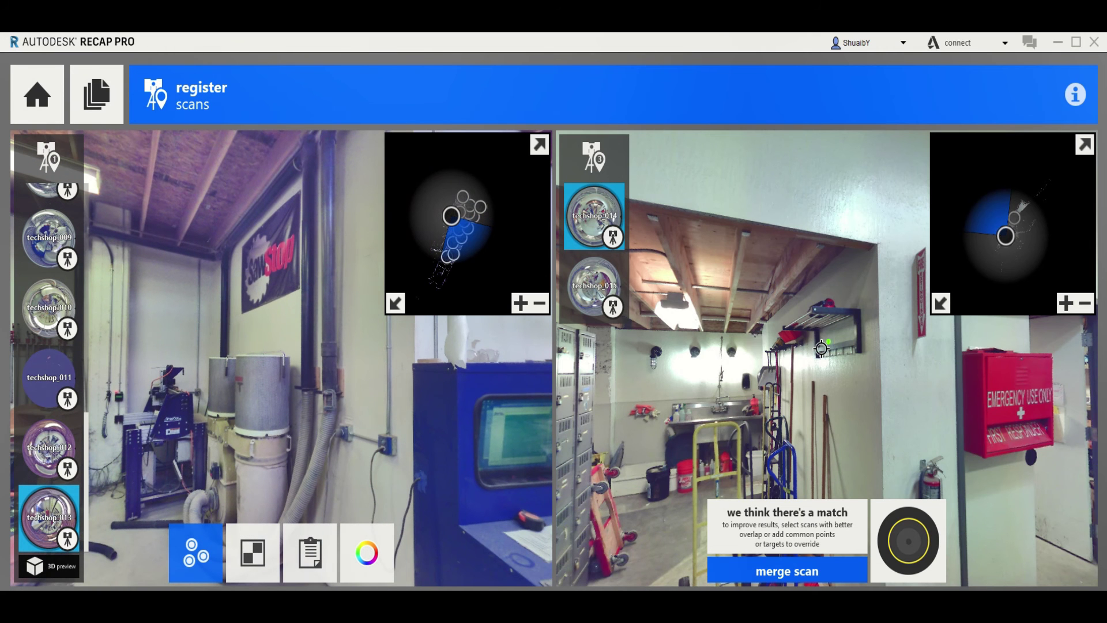
{"action": "left_click_drag", "start_coordinate": [821, 348], "coordinate": [667, 368]}
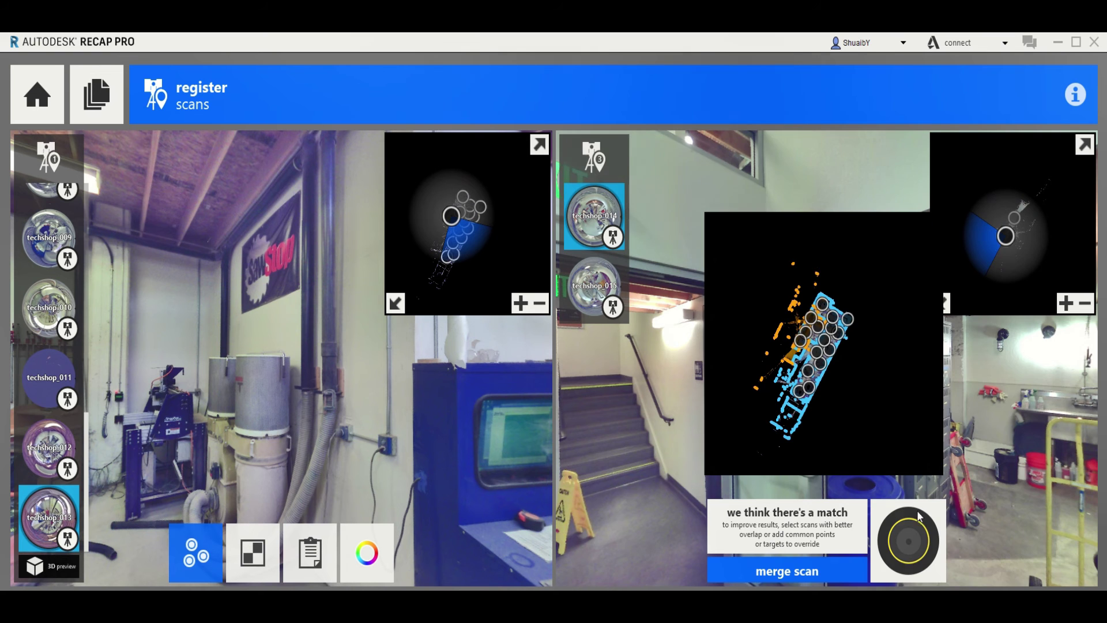
{"action": "left_click", "coordinate": [834, 567]}
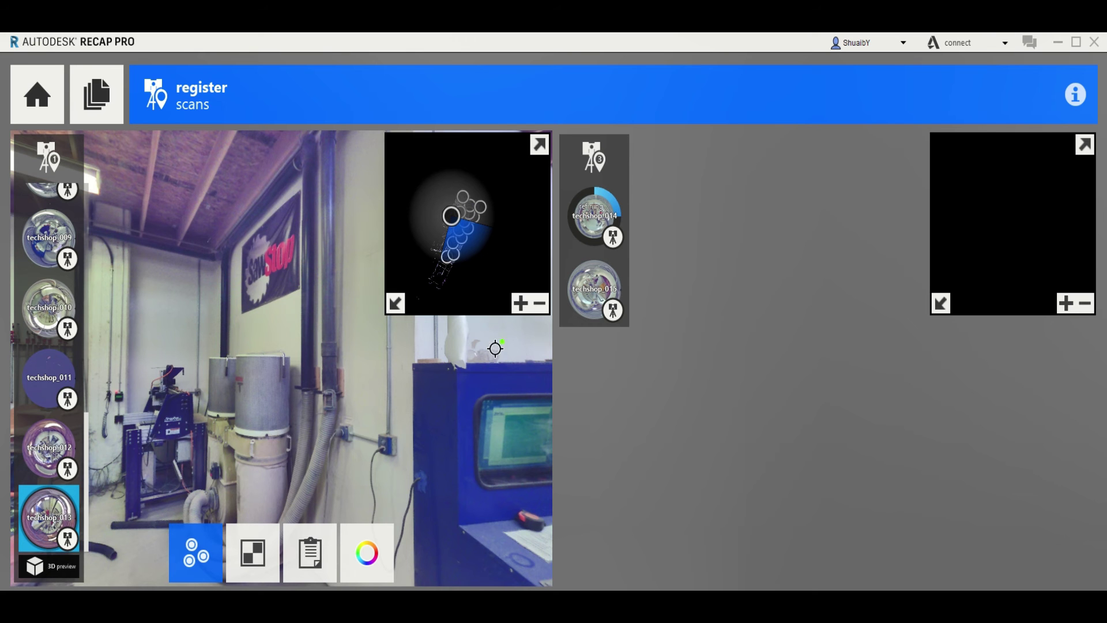
Select techshop_014, review the registration quality report, and start indexing the 16 scans
{"action": "left_click", "coordinate": [579, 231]}
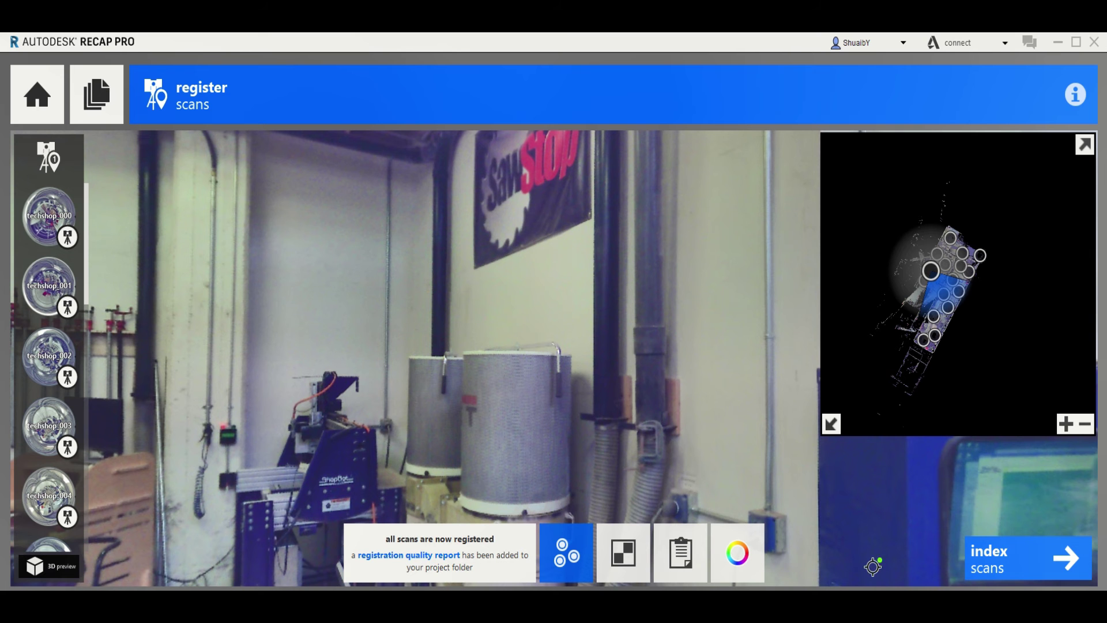
{"action": "mouse_move", "coordinate": [681, 552]}
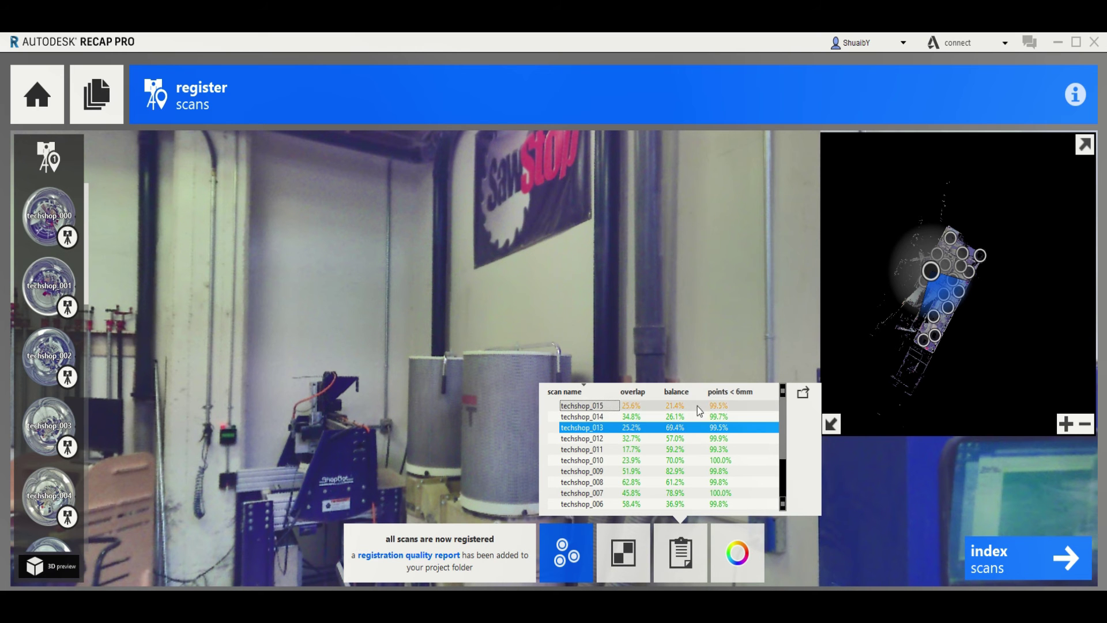
{"action": "scroll", "coordinate": [687, 432], "scroll_direction": "down", "scroll_amount": 2}
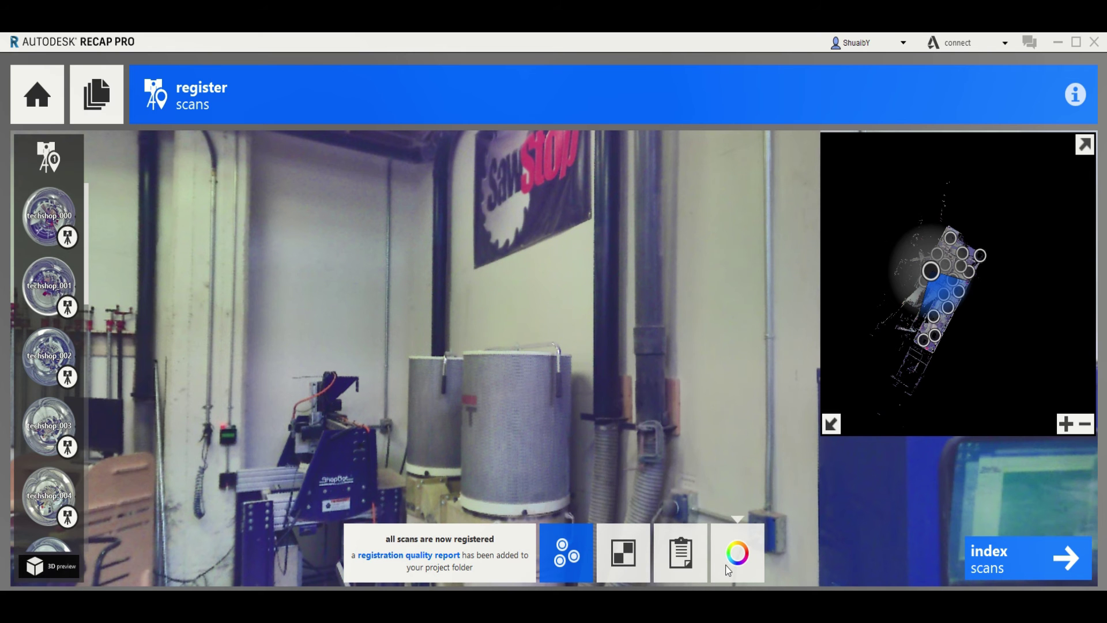
{"action": "mouse_move", "coordinate": [730, 570]}
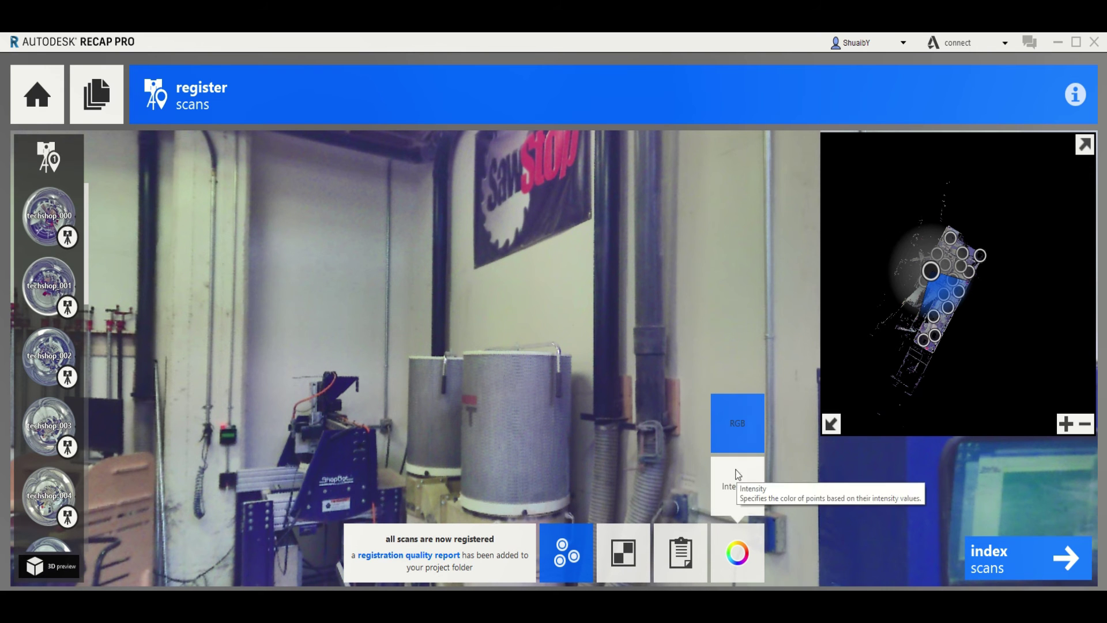
{"action": "left_click", "coordinate": [1027, 559]}
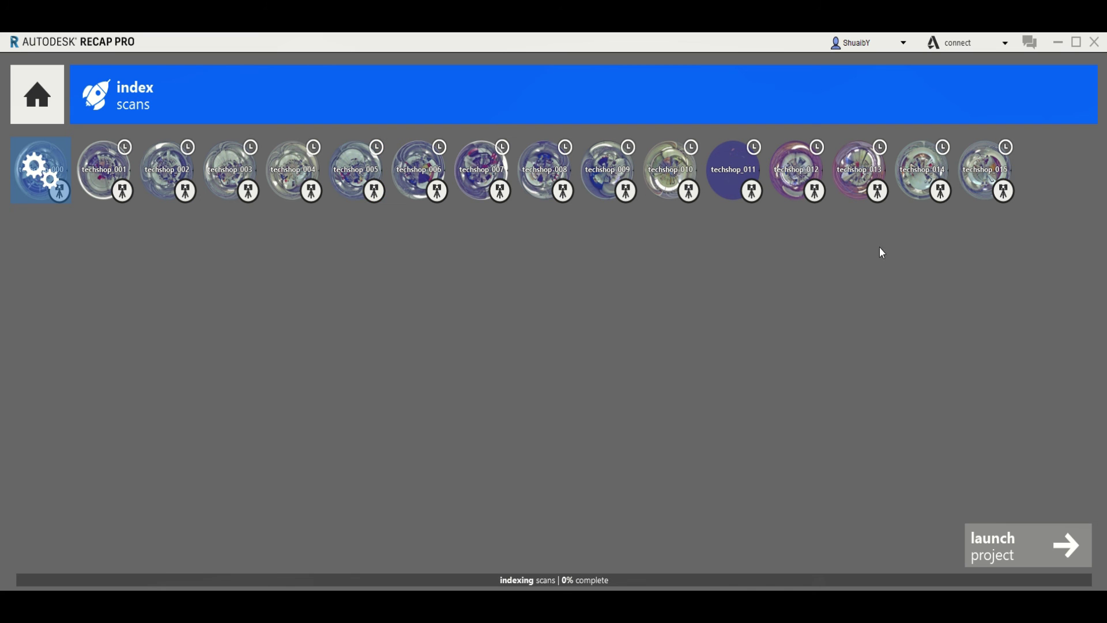
Wait for indexing of all 16 techshop scans to reach 100% complete
{"action": "left_click", "coordinate": [572, 580]}
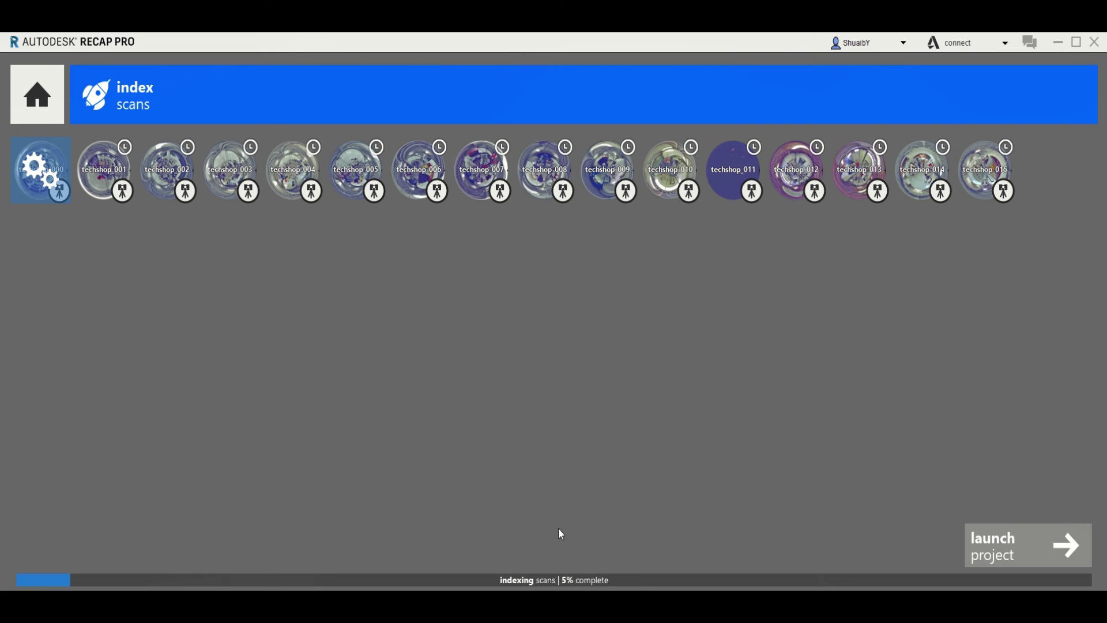
{"action": "left_click", "coordinate": [566, 578]}
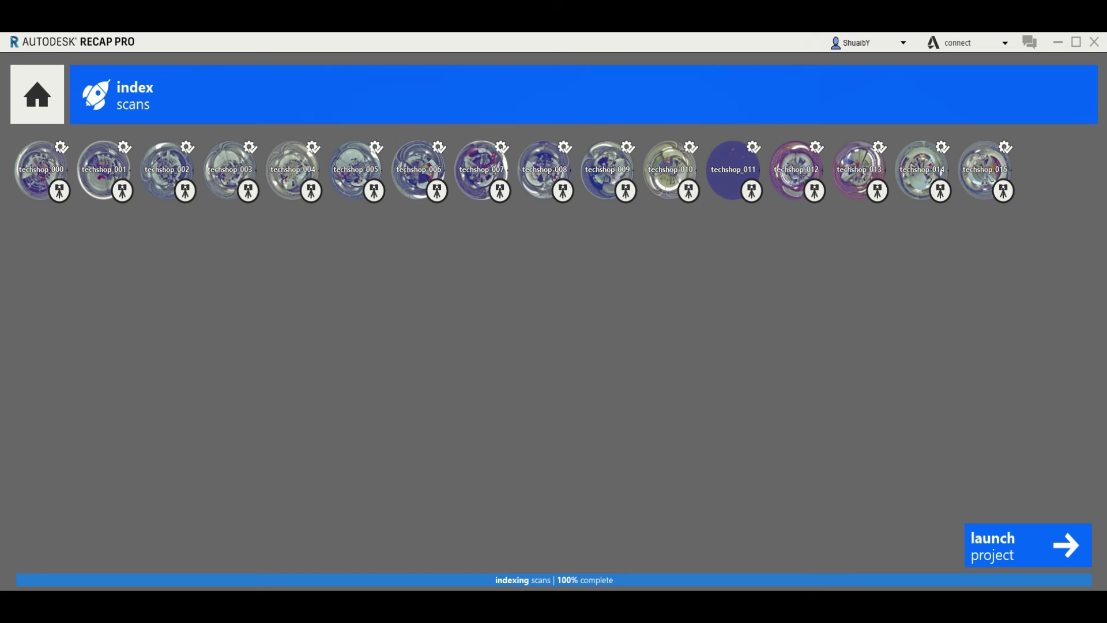
{"action": "left_click", "coordinate": [528, 573]}
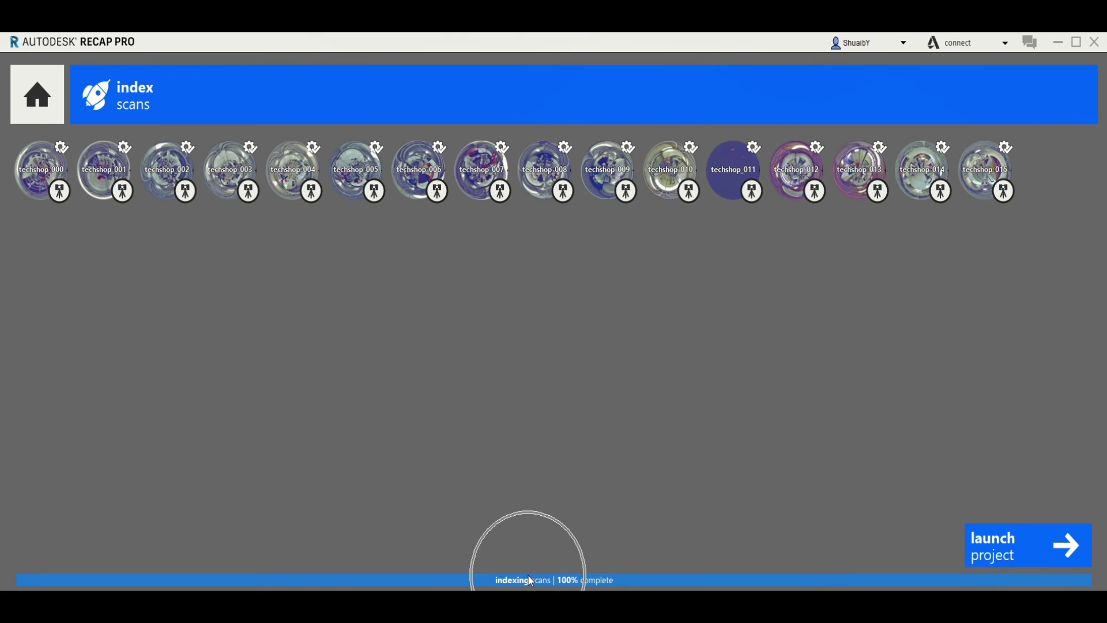
Launch the Tech Shop point cloud and zoom, pan and orbit to view the whole building
{"action": "left_click", "coordinate": [1013, 546]}
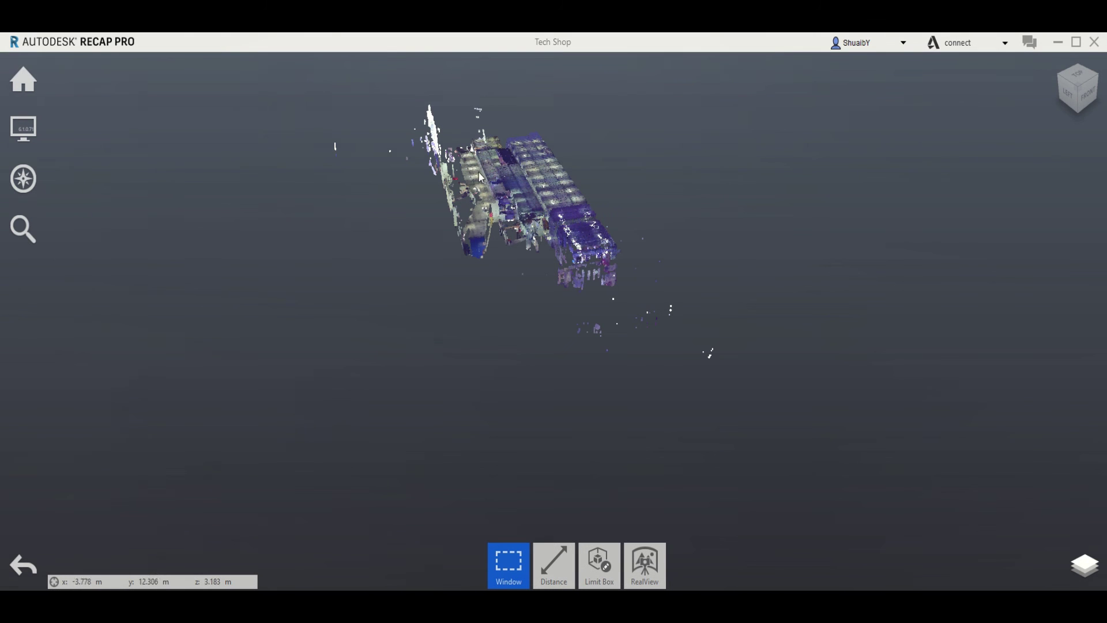
{"action": "scroll", "coordinate": [515, 204], "scroll_direction": "up", "scroll_amount": 2}
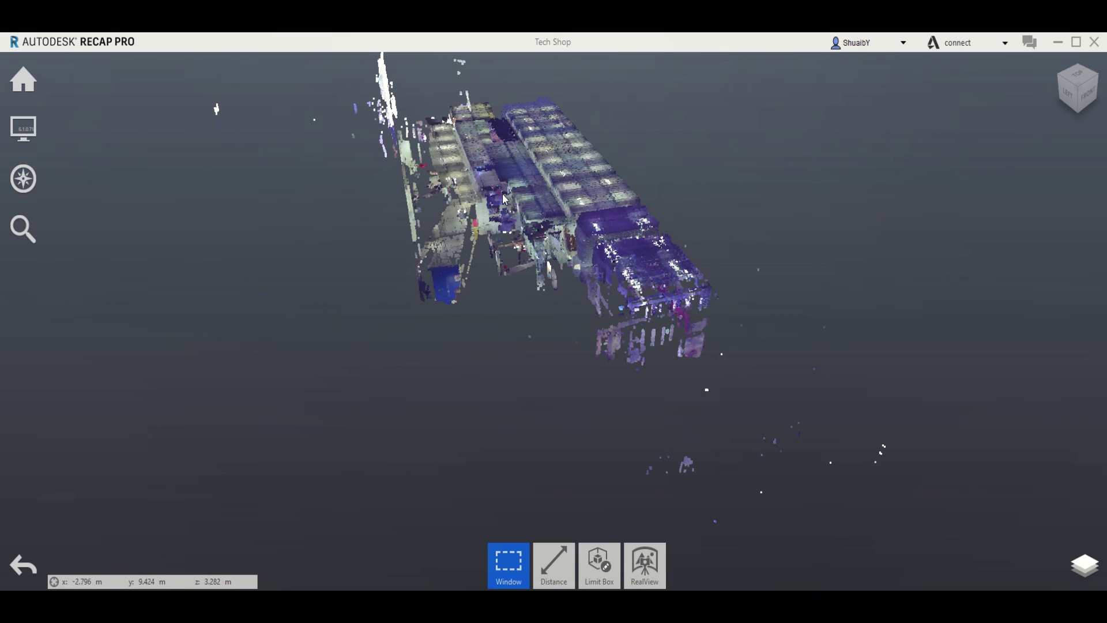
{"action": "middle_click_drag", "start_coordinate": [506, 199], "coordinate": [581, 292]}
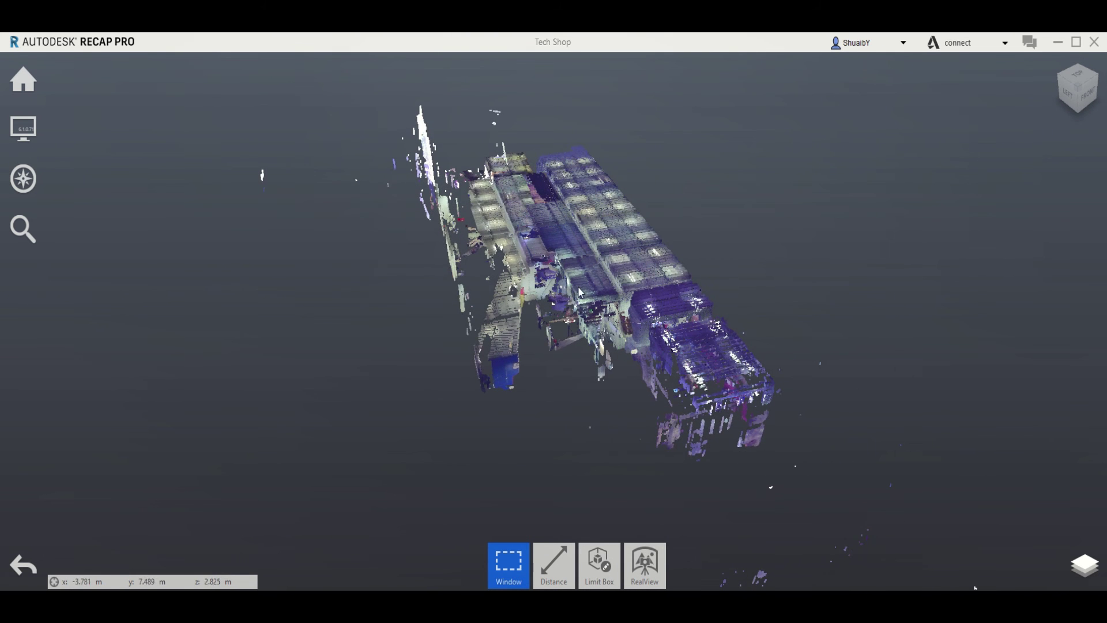
{"action": "left_click_drag", "start_coordinate": [731, 317], "coordinate": [702, 270]}
{"action": "scroll", "coordinate": [701, 270], "scroll_direction": "up", "scroll_amount": 5}
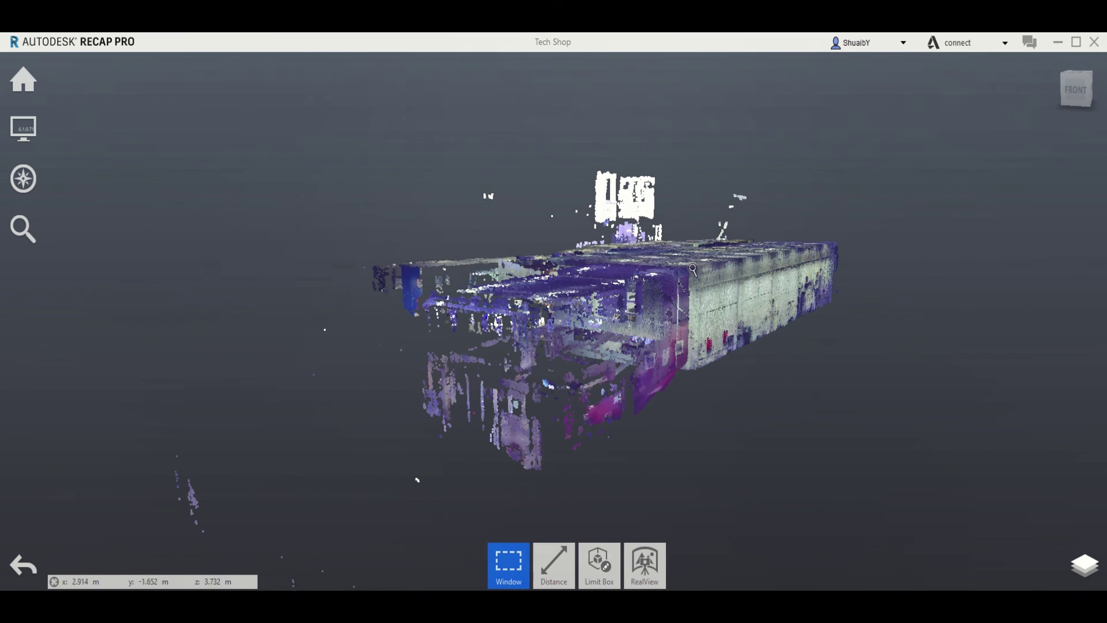
{"action": "left_click_drag", "start_coordinate": [575, 330], "coordinate": [629, 225]}
{"action": "middle_click_drag", "start_coordinate": [629, 225], "coordinate": [574, 262]}
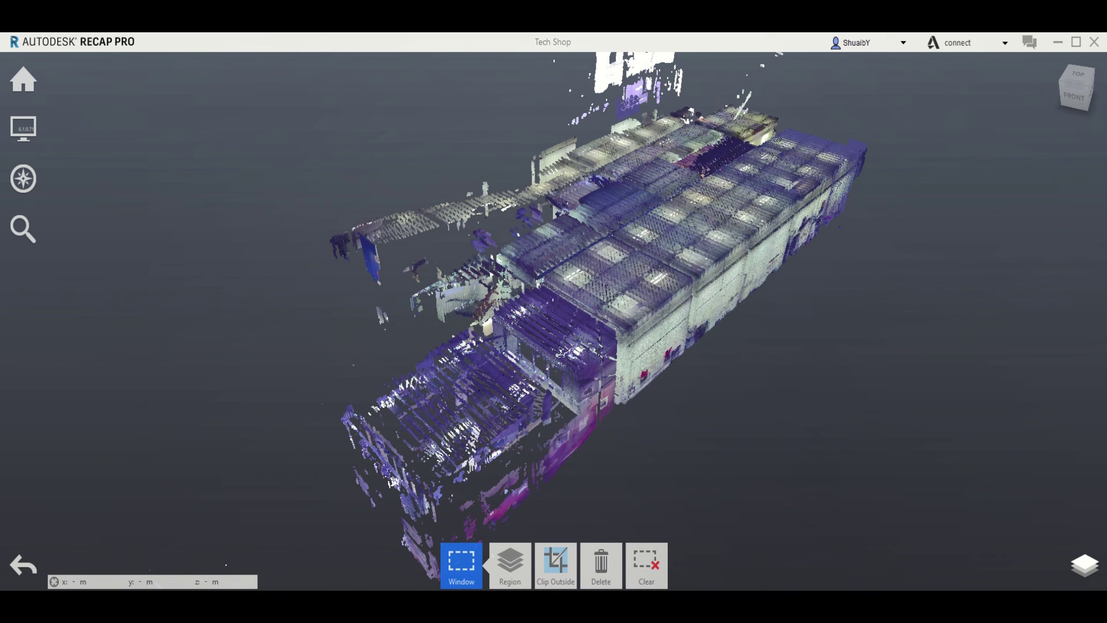
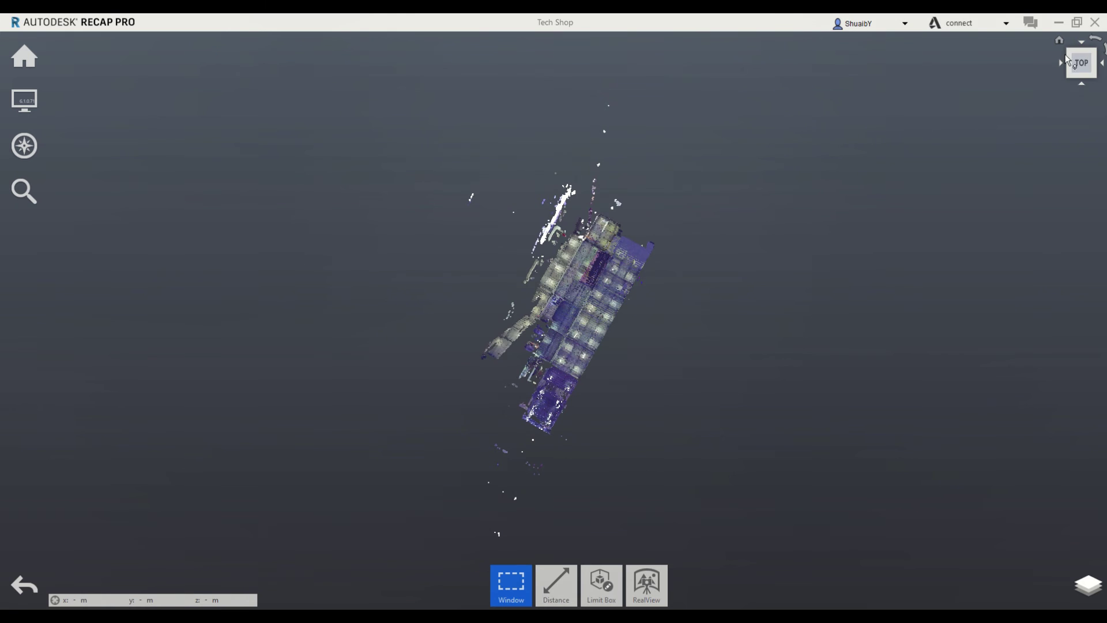
Tilt the Tech Shop point cloud to a corner perspective, zoom in, and orbit to the FRONT view
{"action": "left_click", "coordinate": [1069, 78]}
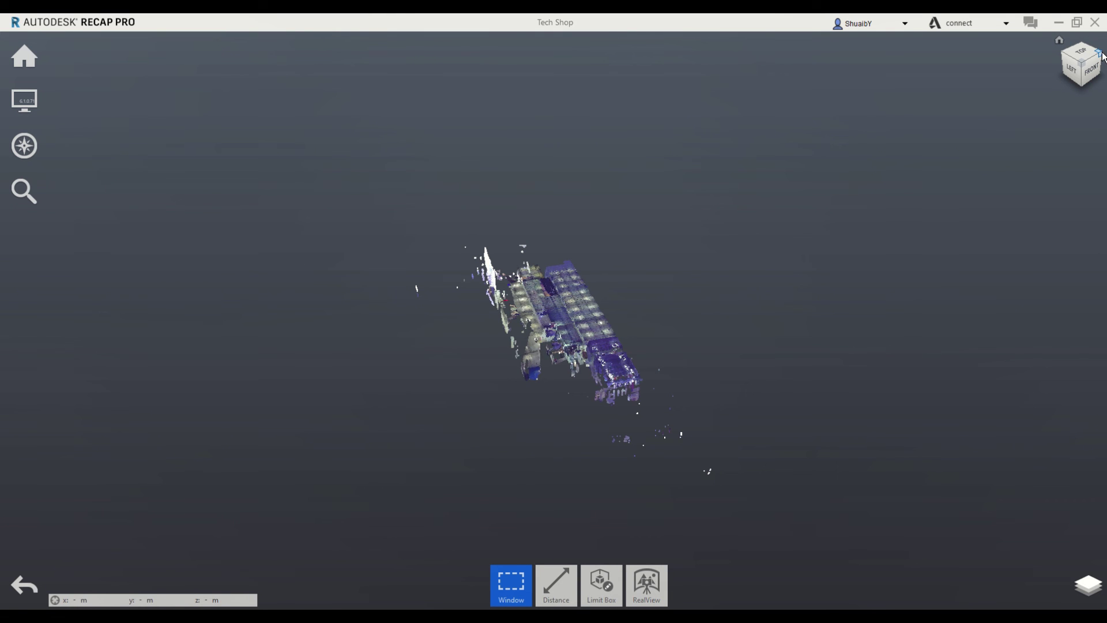
{"action": "left_click", "coordinate": [1102, 55]}
{"action": "scroll", "coordinate": [569, 349], "scroll_direction": "up", "scroll_amount": 4}
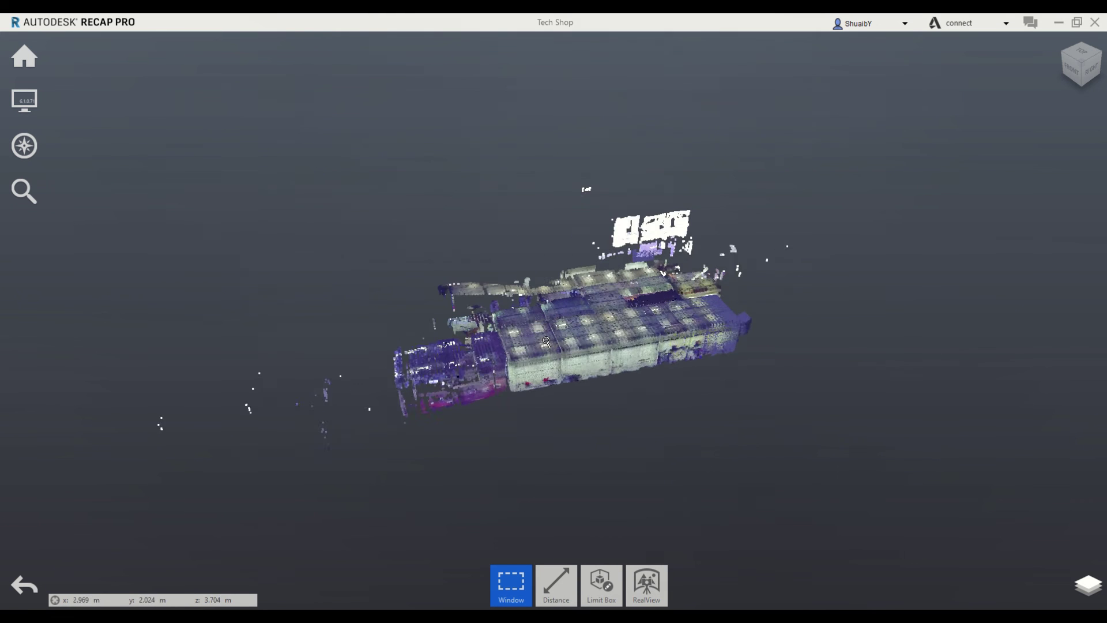
{"action": "scroll", "coordinate": [546, 341], "scroll_direction": "up", "scroll_amount": 3}
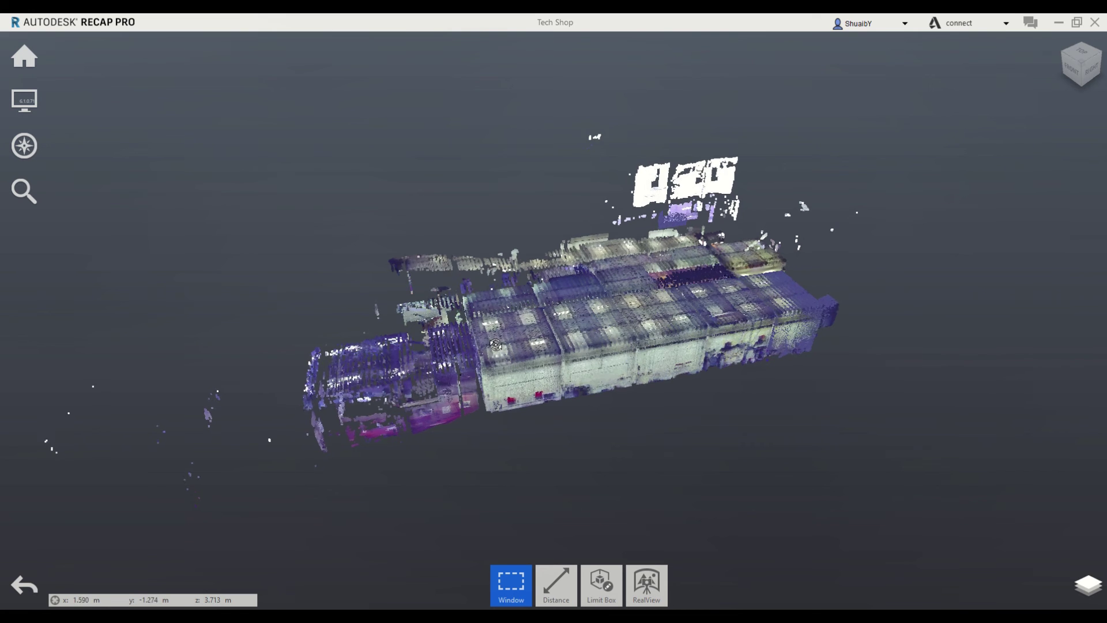
{"action": "left_click_drag", "start_coordinate": [496, 345], "coordinate": [725, 339]}
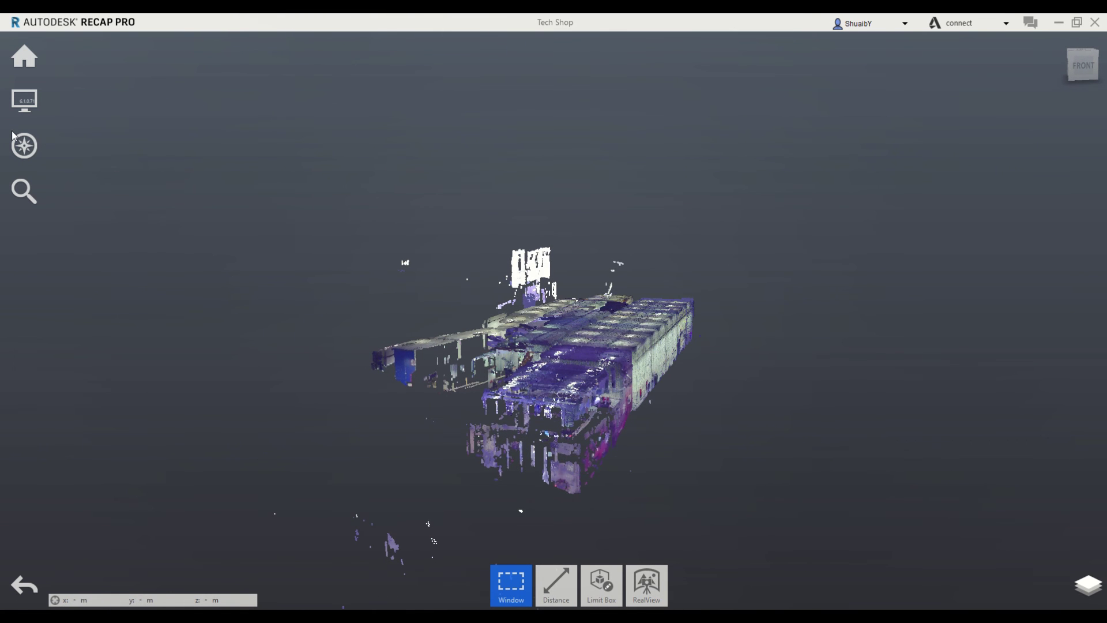
{"action": "mouse_move", "coordinate": [26, 55]}
{"action": "mouse_move", "coordinate": [78, 61]}
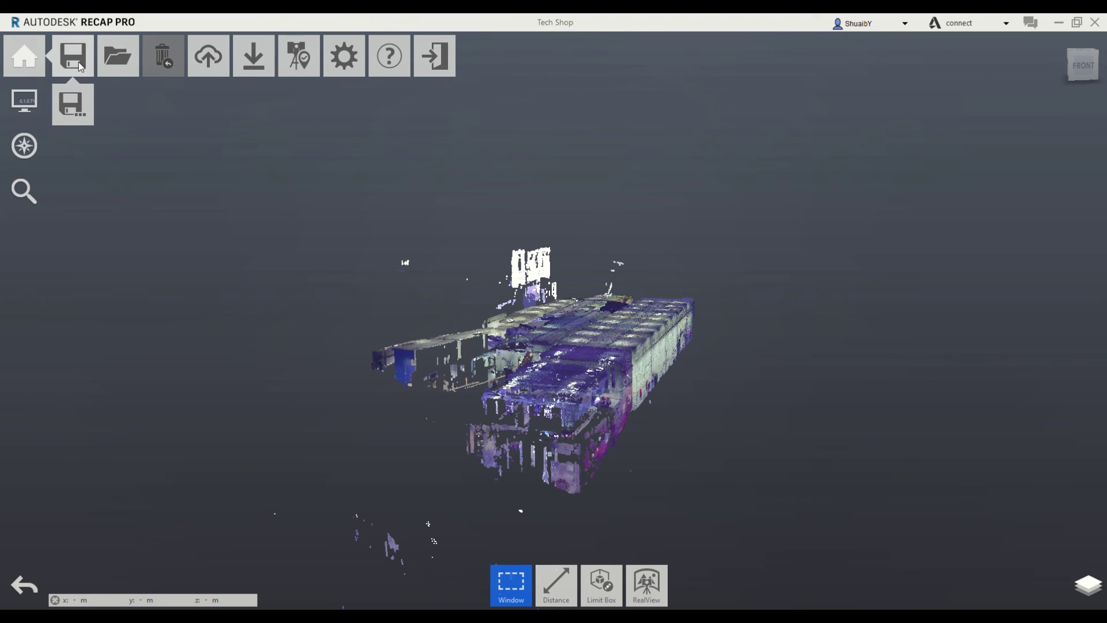
Publish the project as 'Tech Shop' to the cloud via Upload > Share, keeping sharing options checked
{"action": "left_click", "coordinate": [209, 66]}
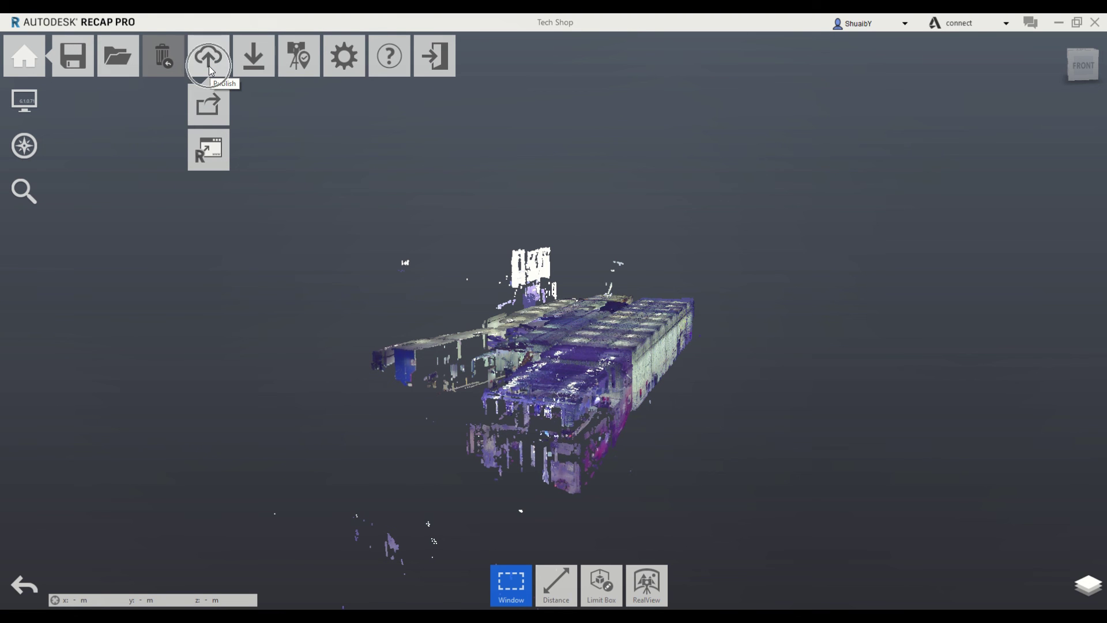
{"action": "left_click", "coordinate": [214, 116]}
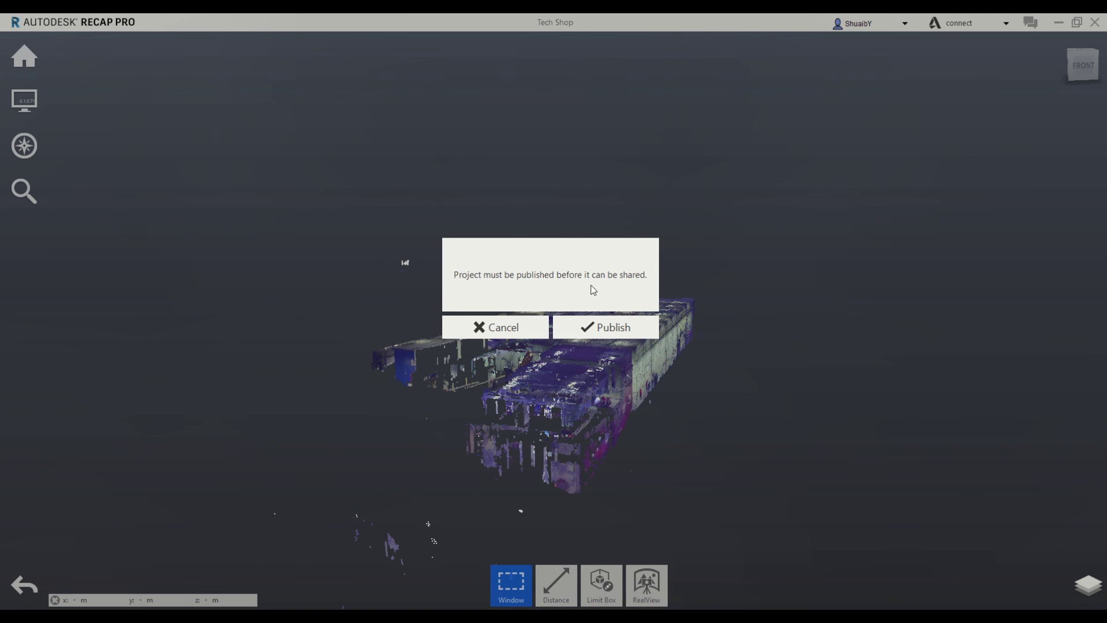
{"action": "left_click", "coordinate": [613, 328]}
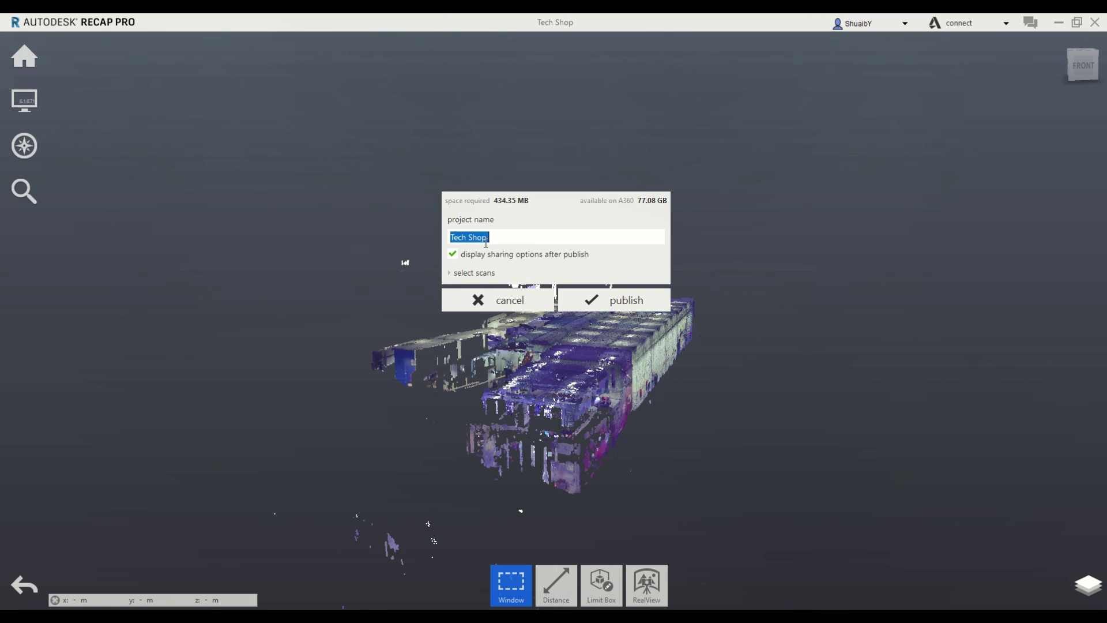
{"action": "left_click", "coordinate": [602, 303]}
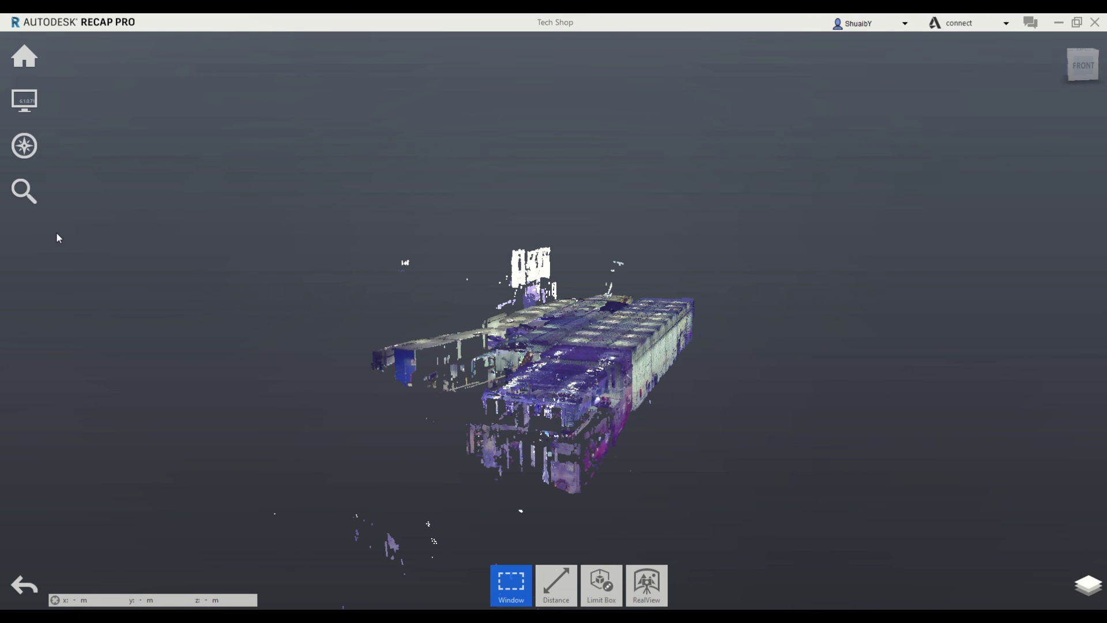
Enter RealView, jump to the techshop_008 scan, and look toward the waterjet and tables
{"action": "mouse_move", "coordinate": [16, 89]}
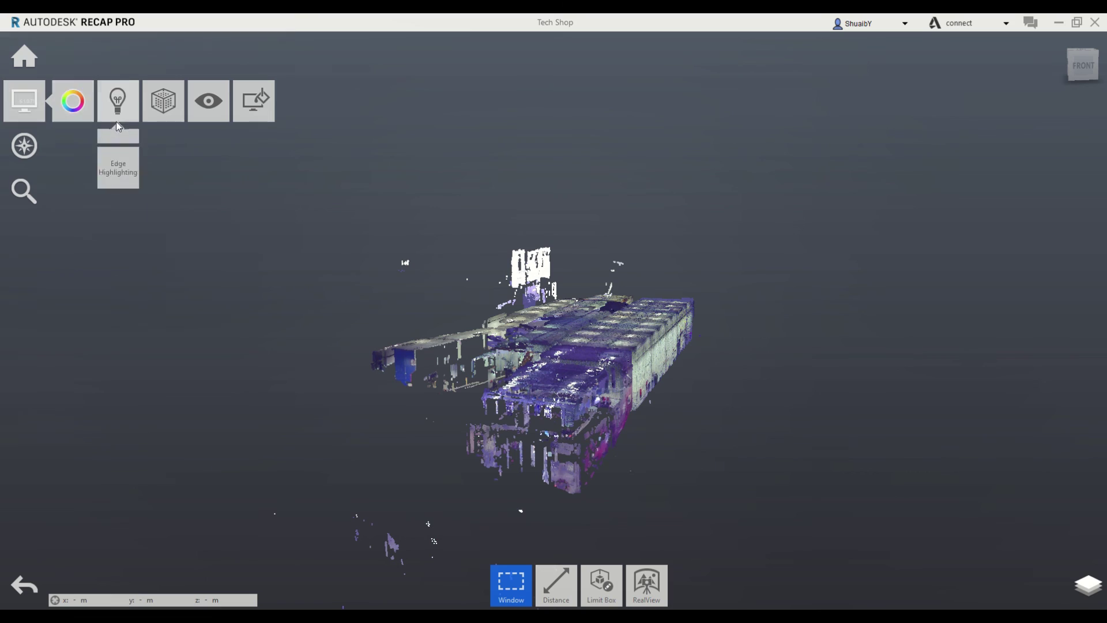
{"action": "mouse_move", "coordinate": [118, 112]}
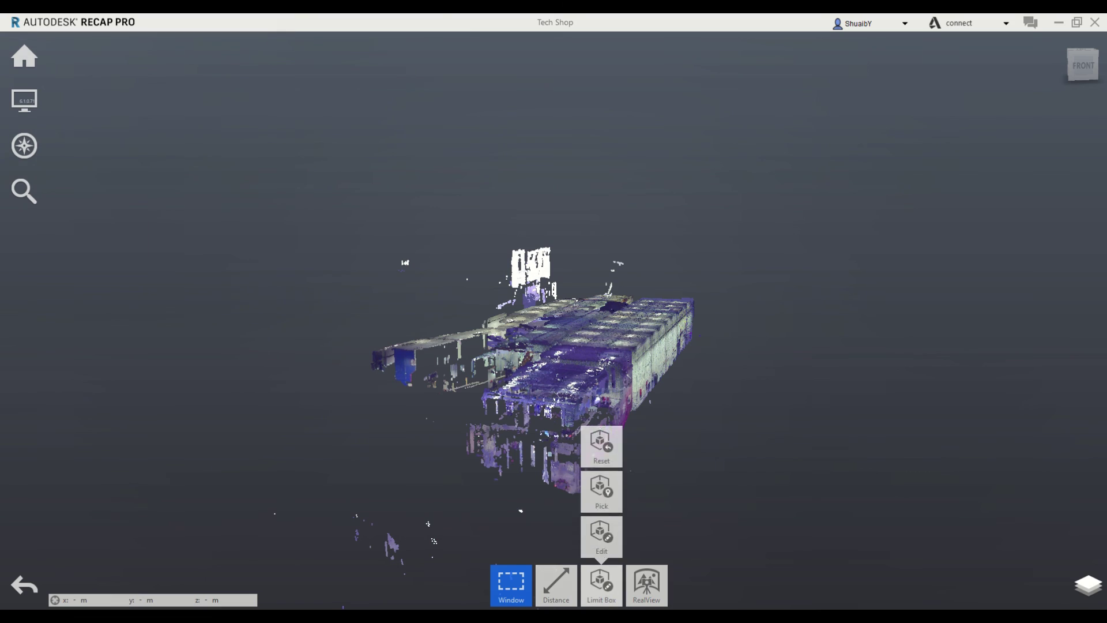
{"action": "mouse_move", "coordinate": [564, 587]}
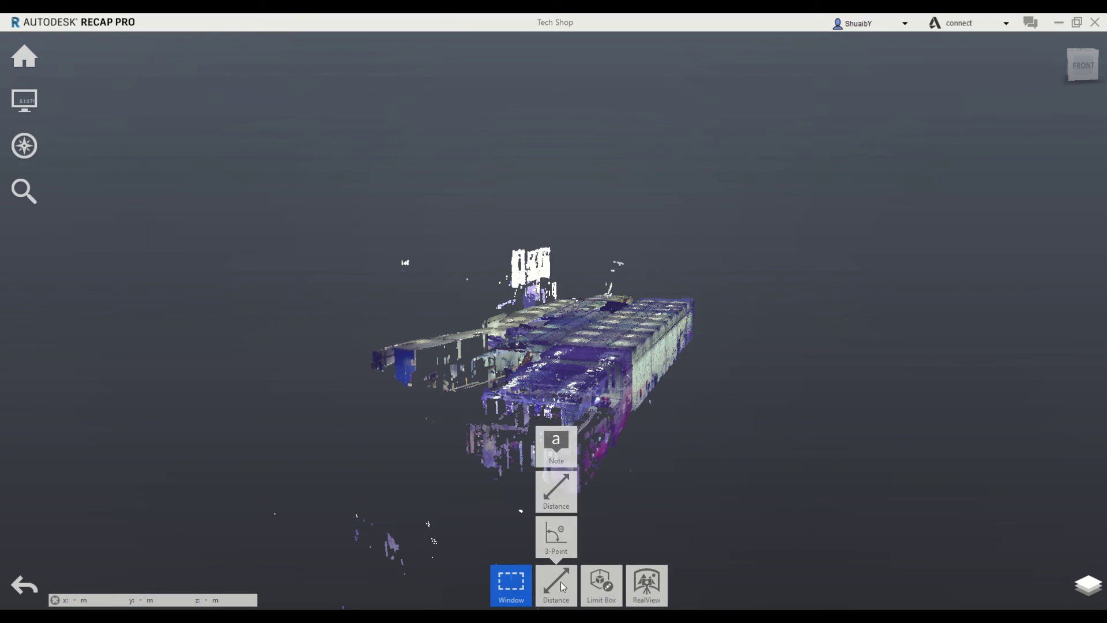
{"action": "left_click", "coordinate": [652, 586]}
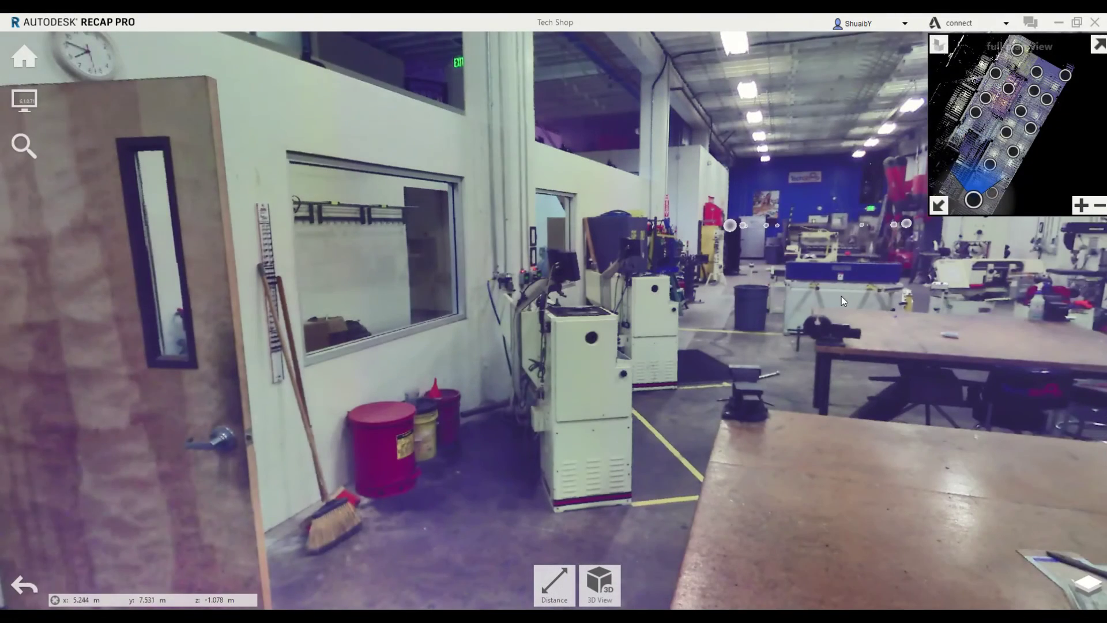
{"action": "left_click_drag", "start_coordinate": [842, 297], "coordinate": [854, 346]}
{"action": "left_click", "coordinate": [1031, 82]}
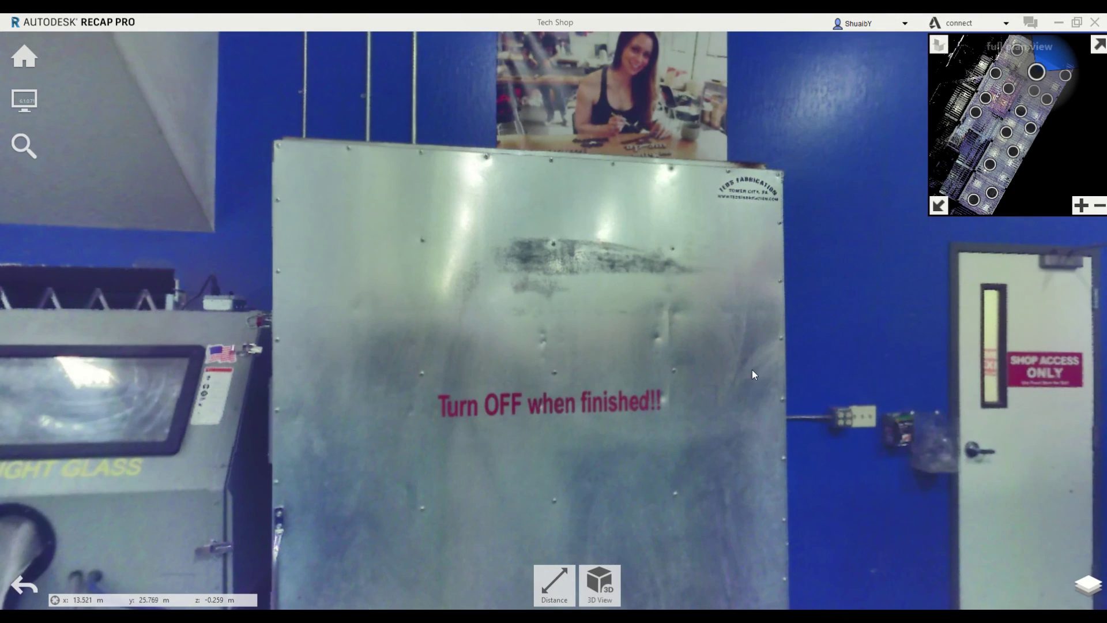
{"action": "left_click_drag", "start_coordinate": [752, 369], "coordinate": [359, 244]}
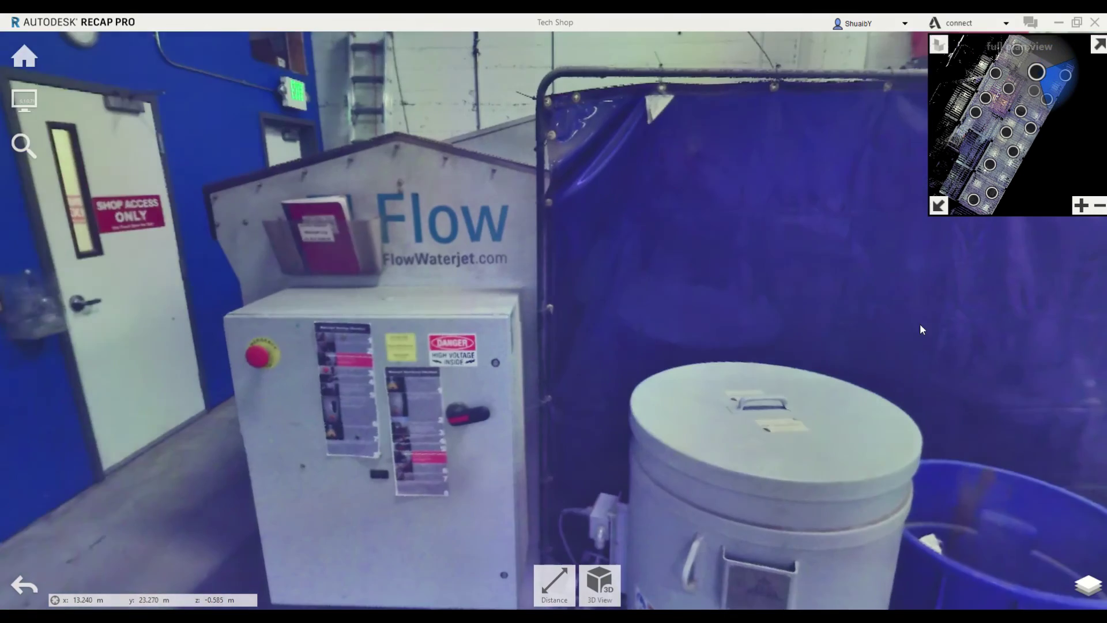
{"action": "left_click_drag", "start_coordinate": [919, 323], "coordinate": [713, 388]}
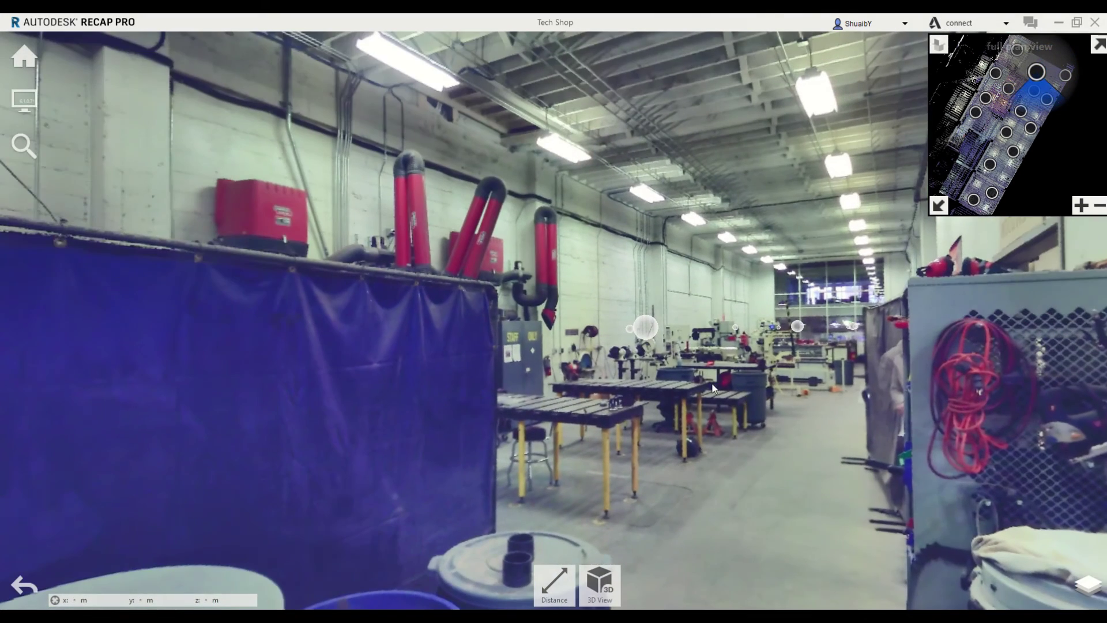
Move through further scan positions, ending facing the Lincoln Electric banner
{"action": "left_click", "coordinate": [796, 329]}
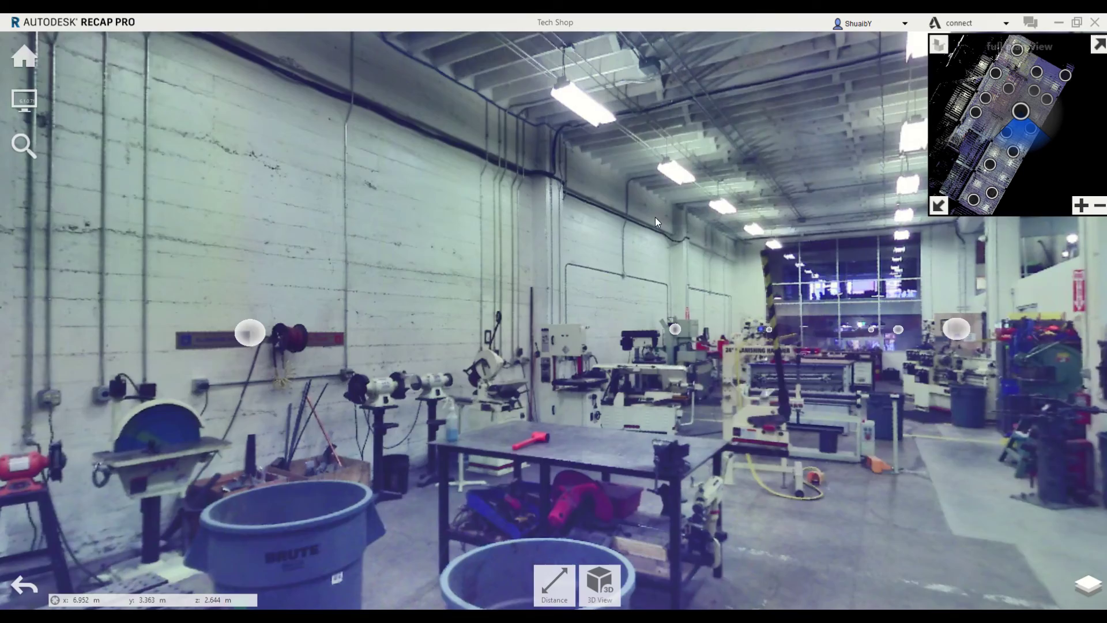
{"action": "left_click_drag", "start_coordinate": [655, 217], "coordinate": [937, 262]}
{"action": "left_click_drag", "start_coordinate": [657, 427], "coordinate": [928, 312]}
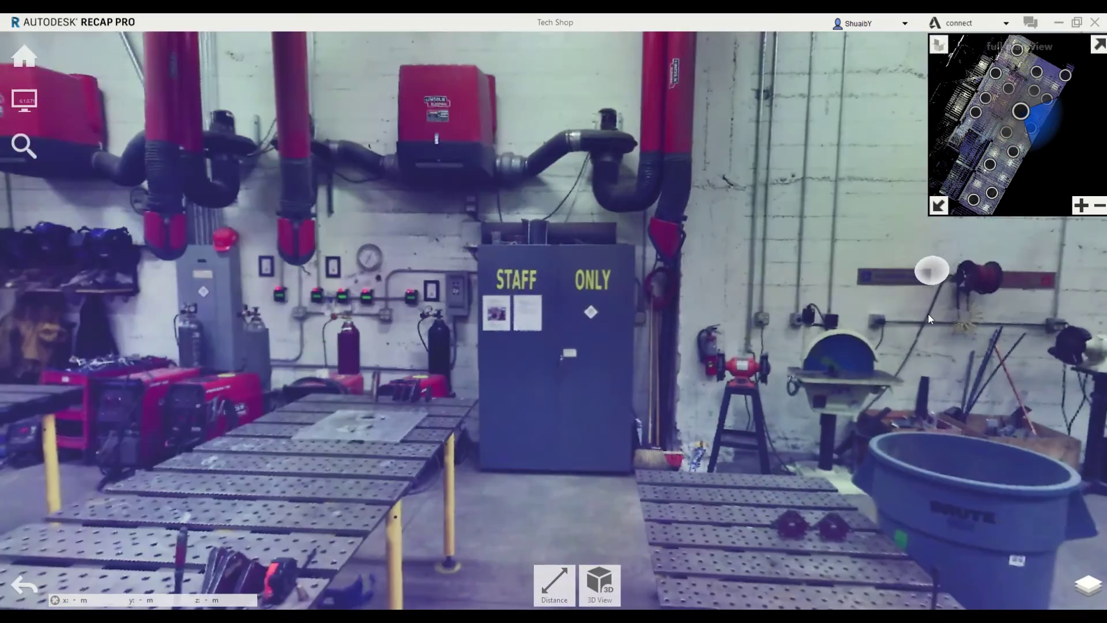
{"action": "left_click_drag", "start_coordinate": [606, 361], "coordinate": [799, 276]}
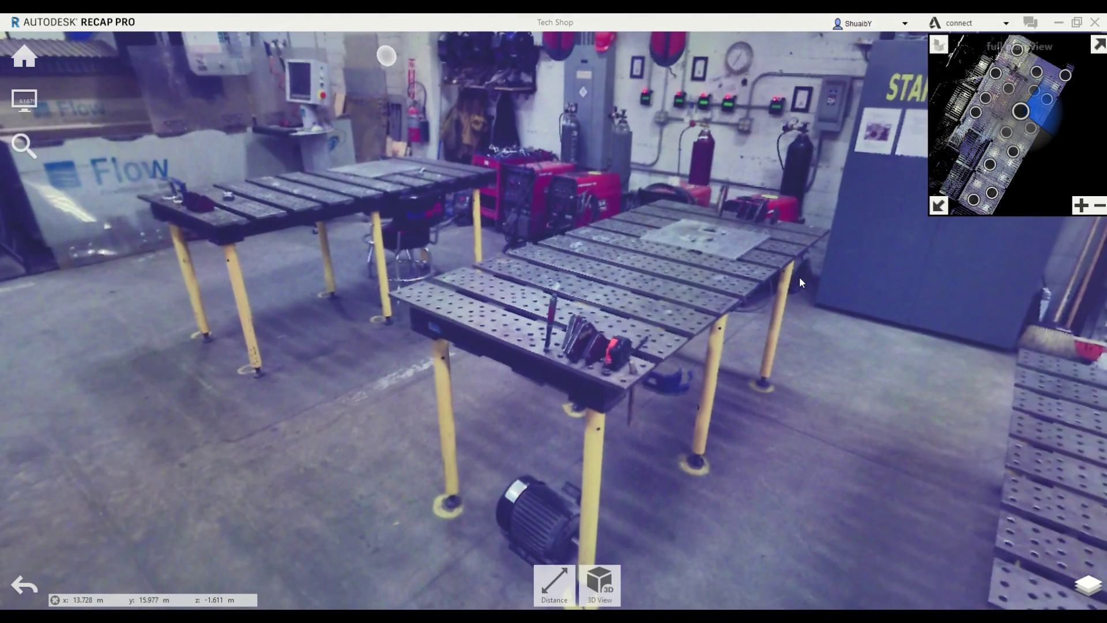
{"action": "left_click", "coordinate": [800, 275]}
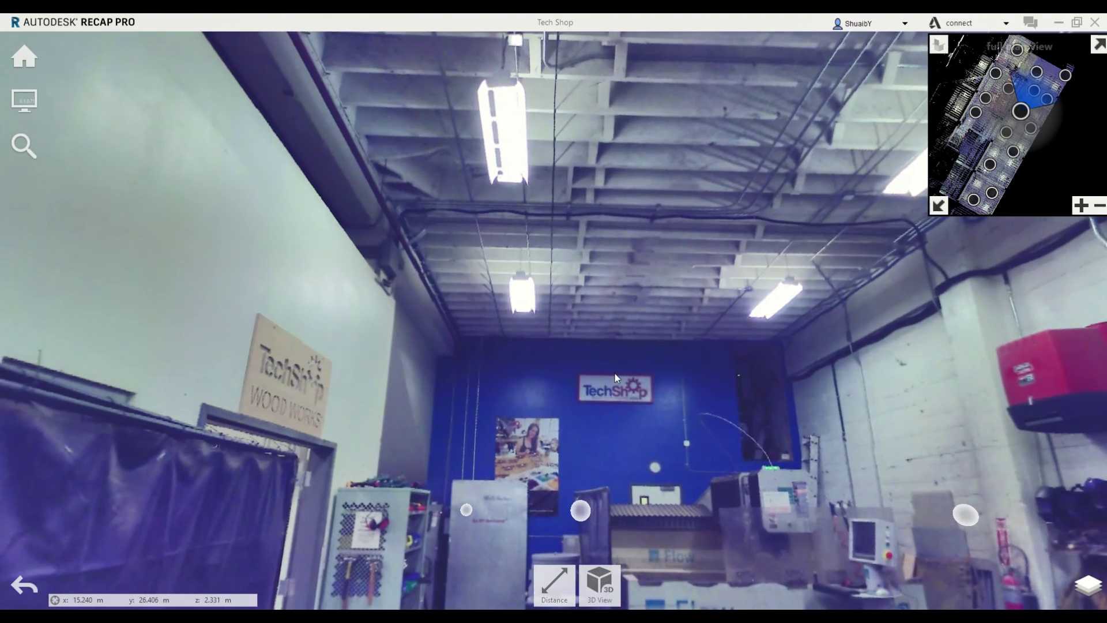
{"action": "left_click_drag", "start_coordinate": [614, 372], "coordinate": [541, 265]}
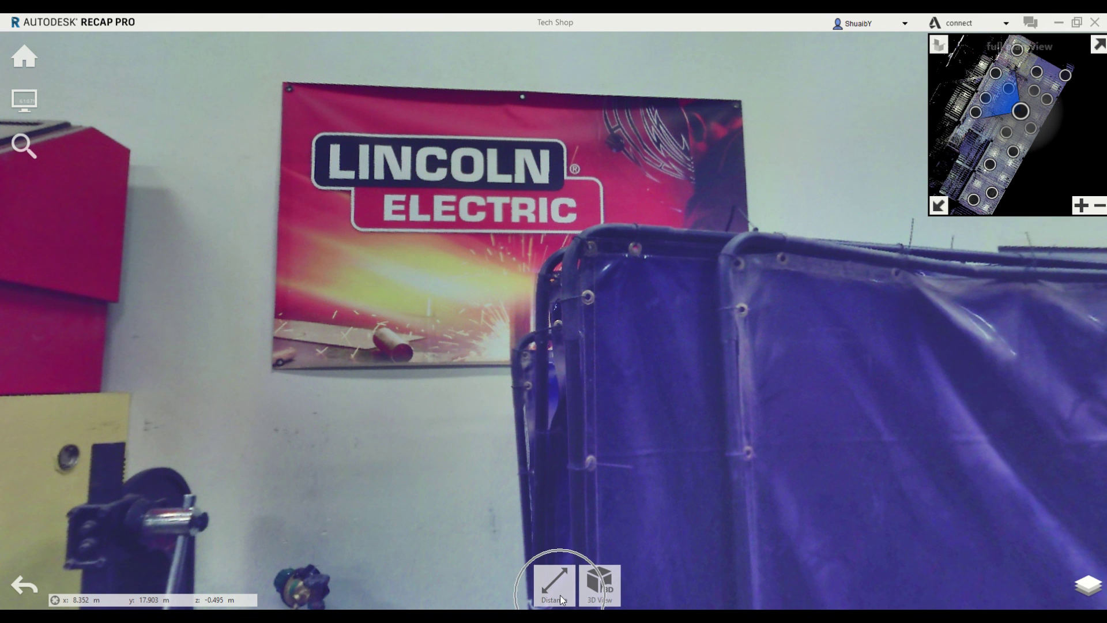
Measure the banner's left edge from top to bottom corner, giving a 0.914 m distance
{"action": "mouse_move", "coordinate": [559, 586]}
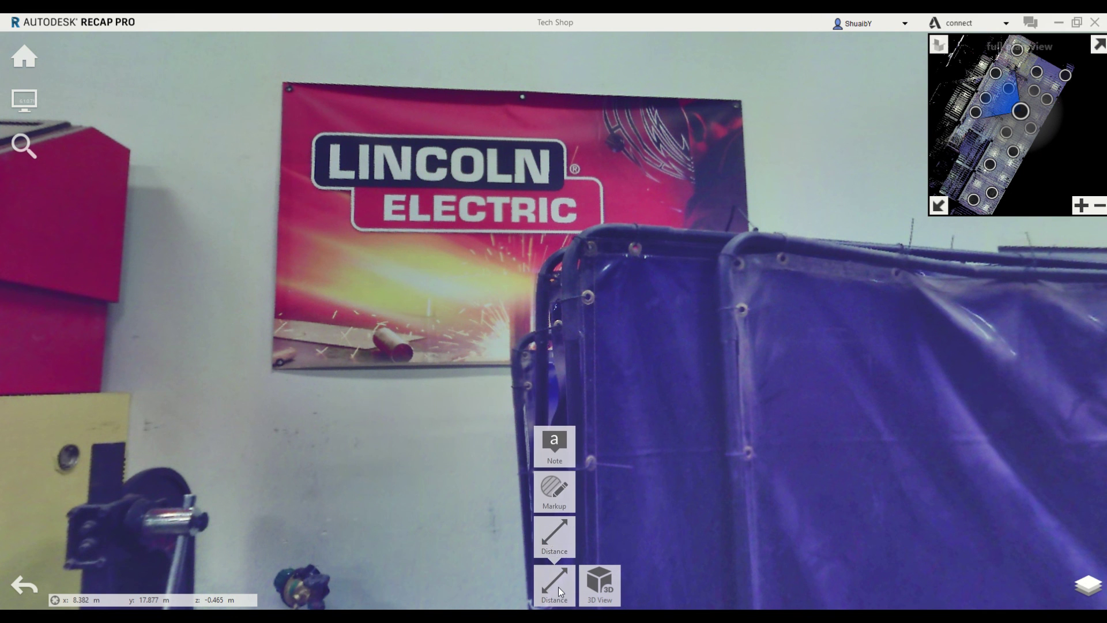
{"action": "left_click", "coordinate": [545, 533]}
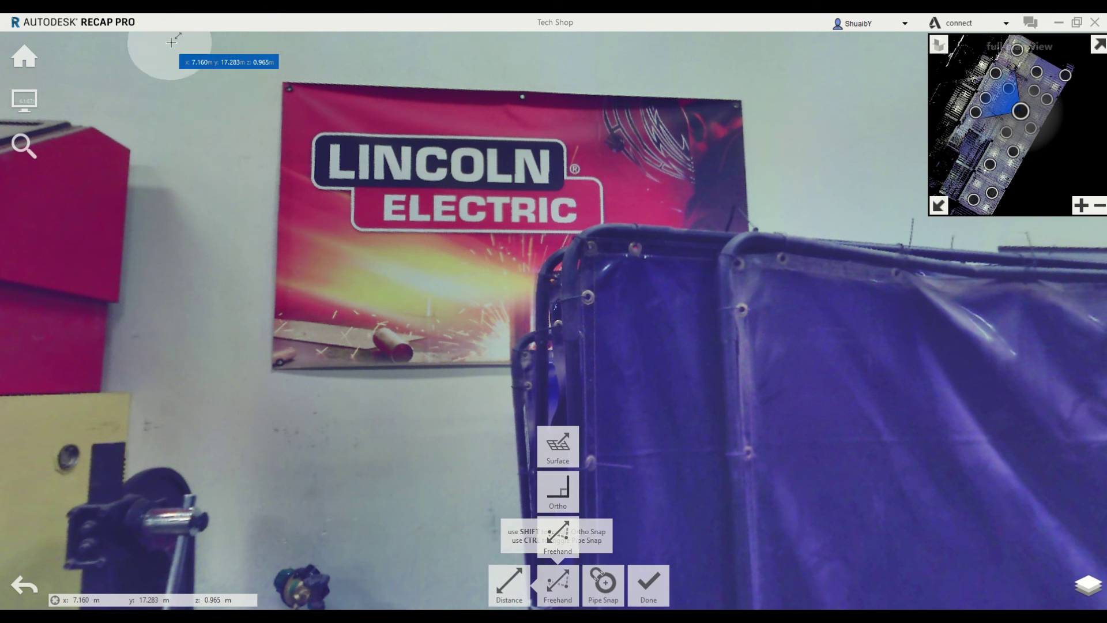
{"action": "left_click", "coordinate": [282, 81]}
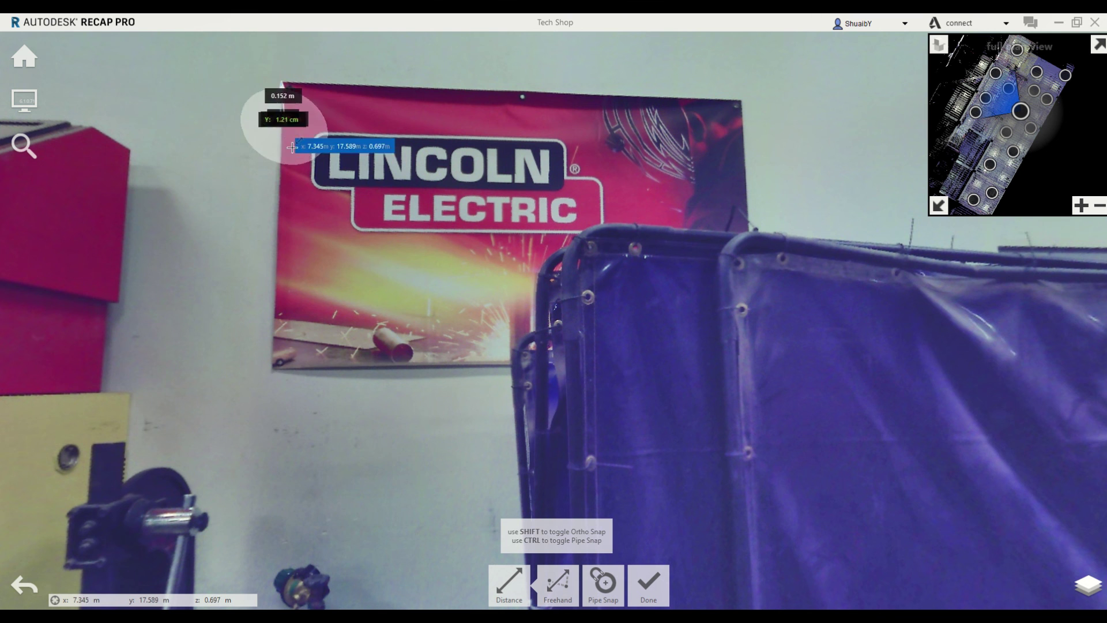
{"action": "left_click", "coordinate": [272, 369]}
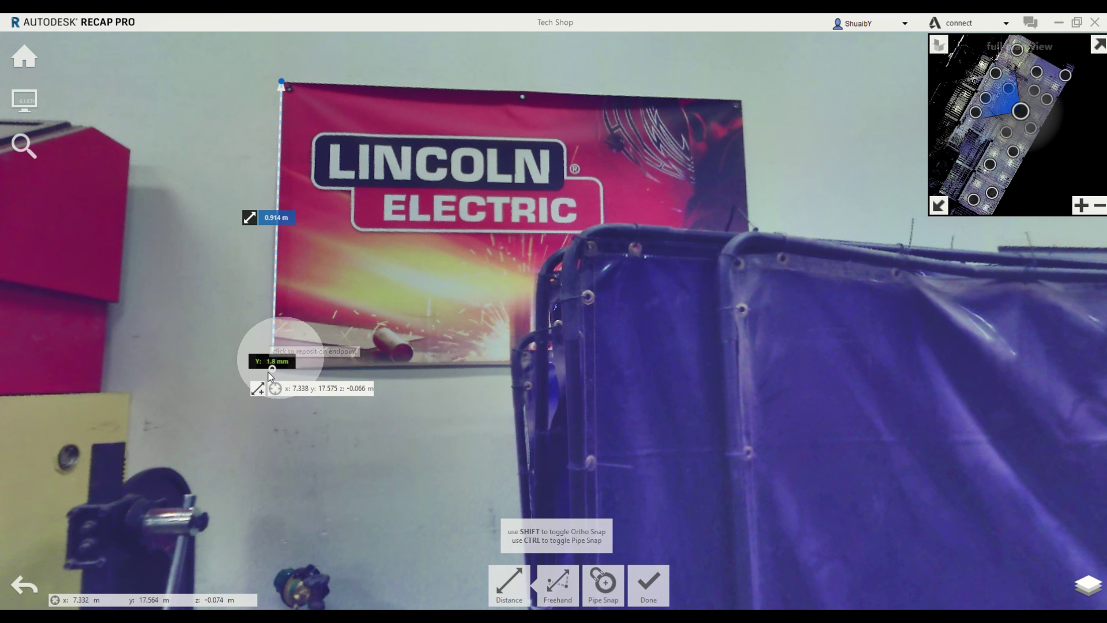
{"action": "key", "text": "ctrl"}
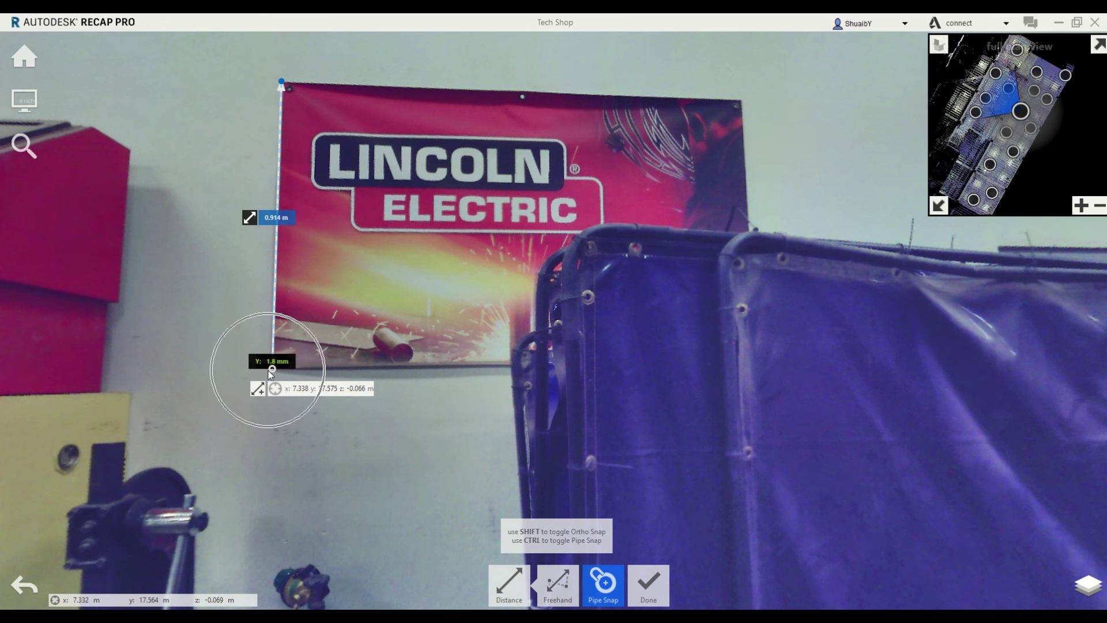
{"action": "left_click", "coordinate": [272, 367]}
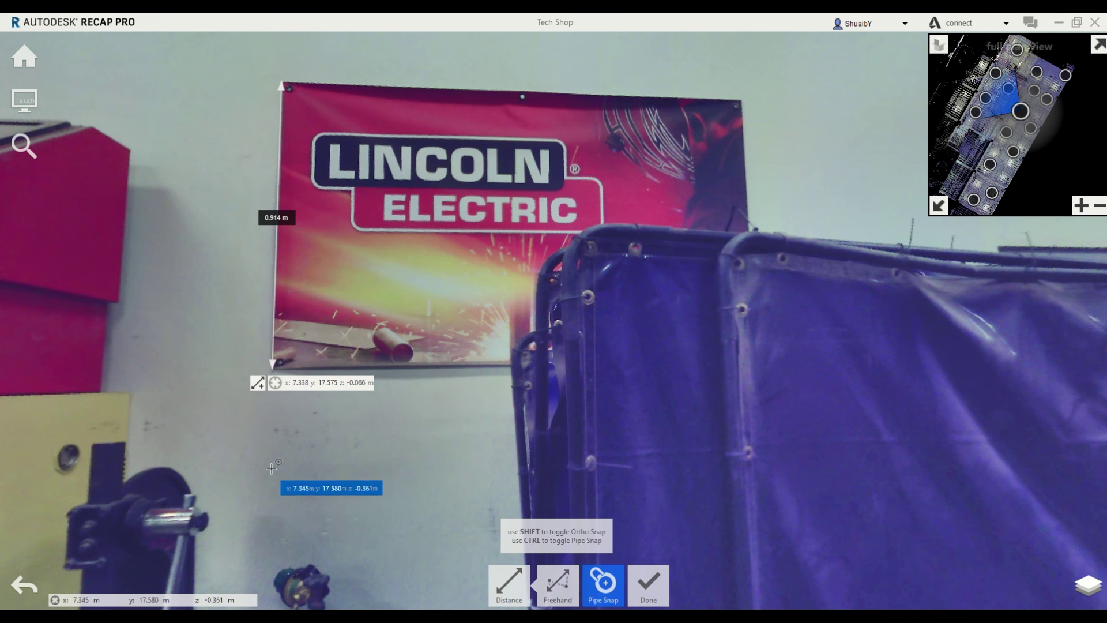
Drag the 0.914 m measurement's bottom endpoint so it reads 0.933 m
{"action": "left_click", "coordinate": [273, 366]}
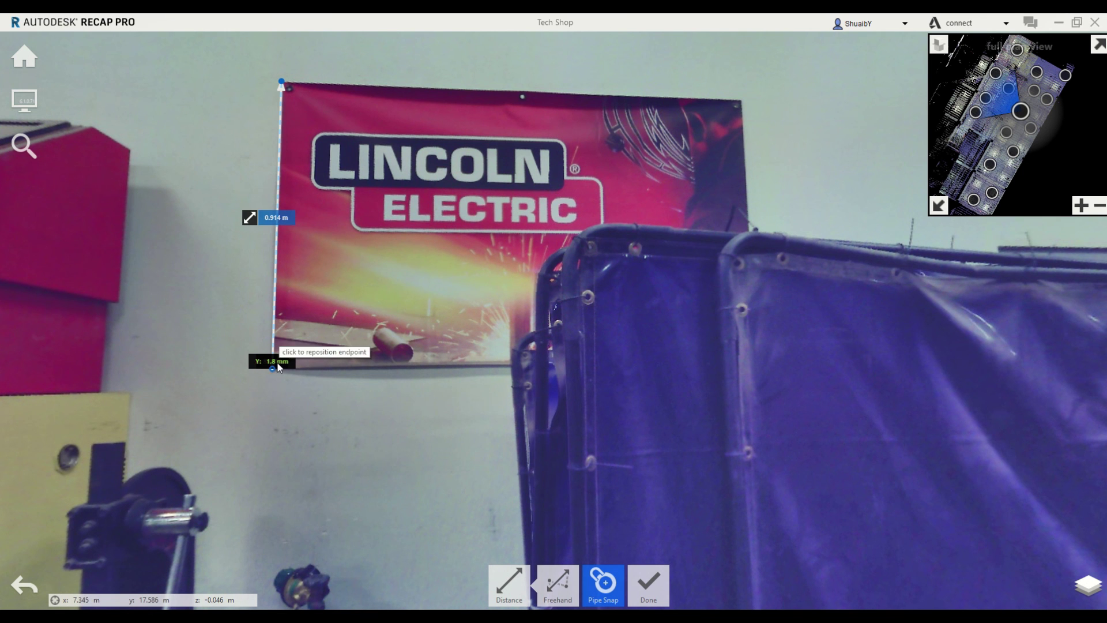
{"action": "left_click_drag", "start_coordinate": [277, 368], "coordinate": [107, 163]}
{"action": "scroll", "coordinate": [140, 193], "scroll_direction": "up", "scroll_amount": 2}
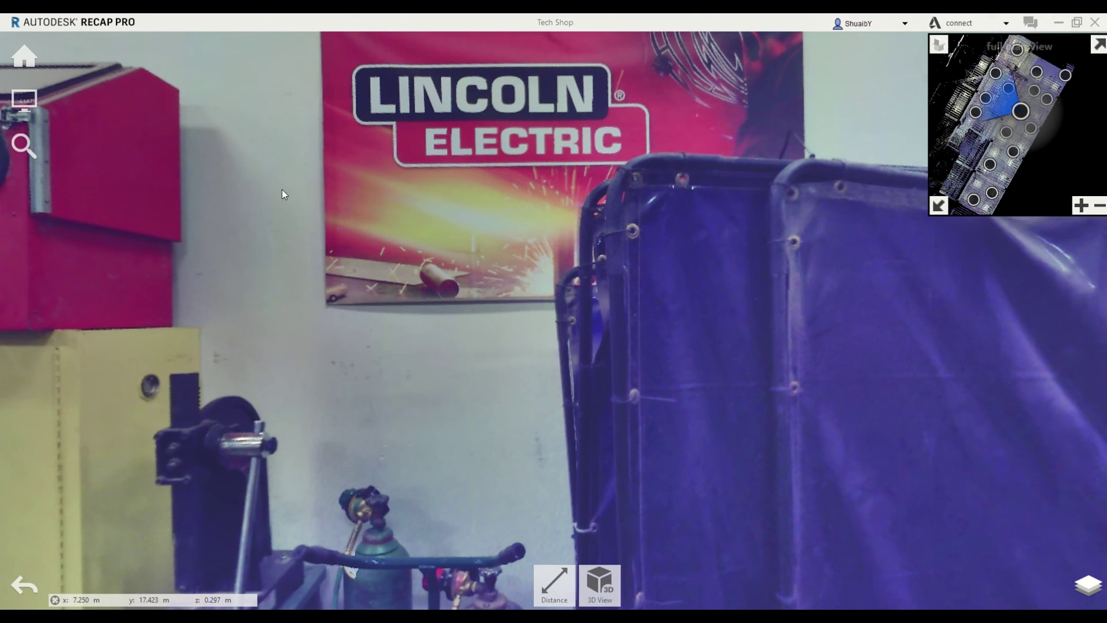
{"action": "left_click_drag", "start_coordinate": [379, 139], "coordinate": [340, 256]}
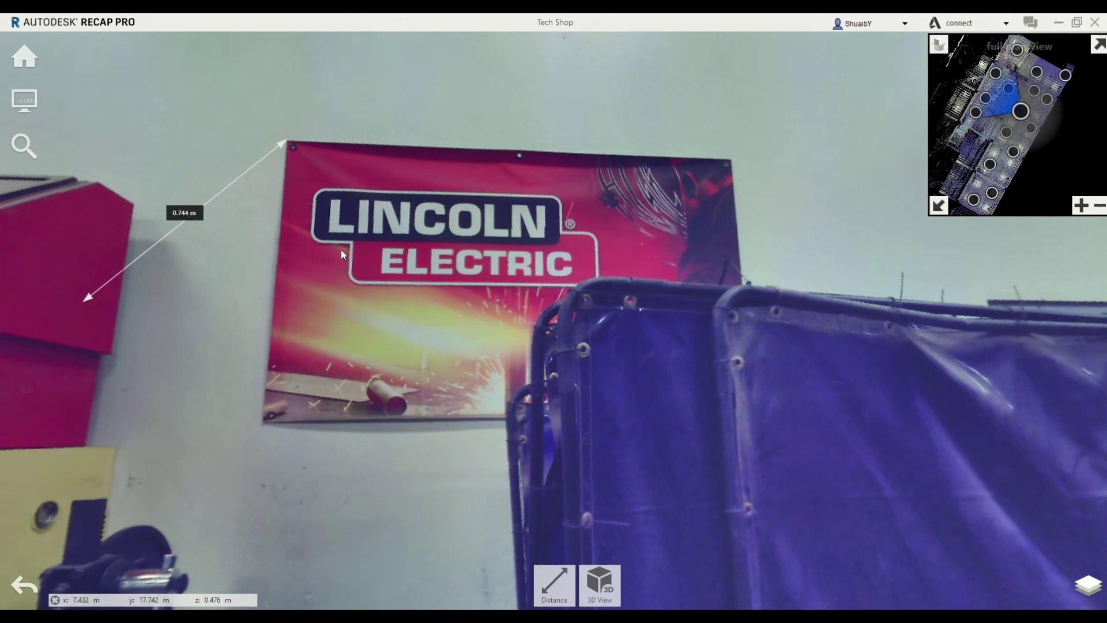
Select the 0.744 m measurement, cancel its details form, and delete it
{"action": "left_click", "coordinate": [261, 155]}
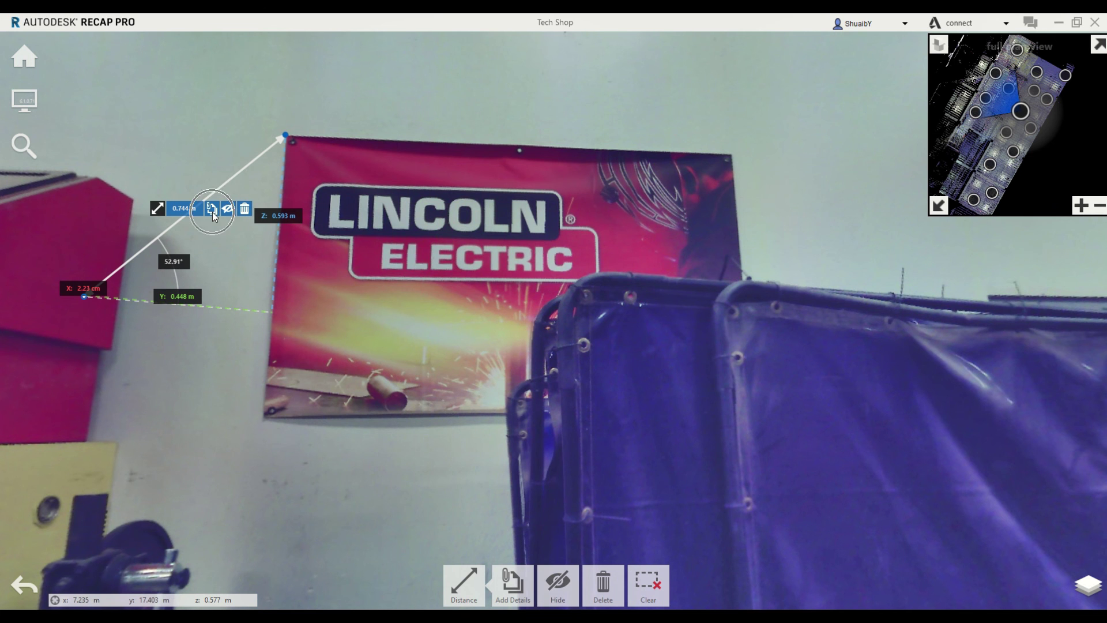
{"action": "left_click", "coordinate": [212, 214]}
{"action": "left_click", "coordinate": [534, 255]}
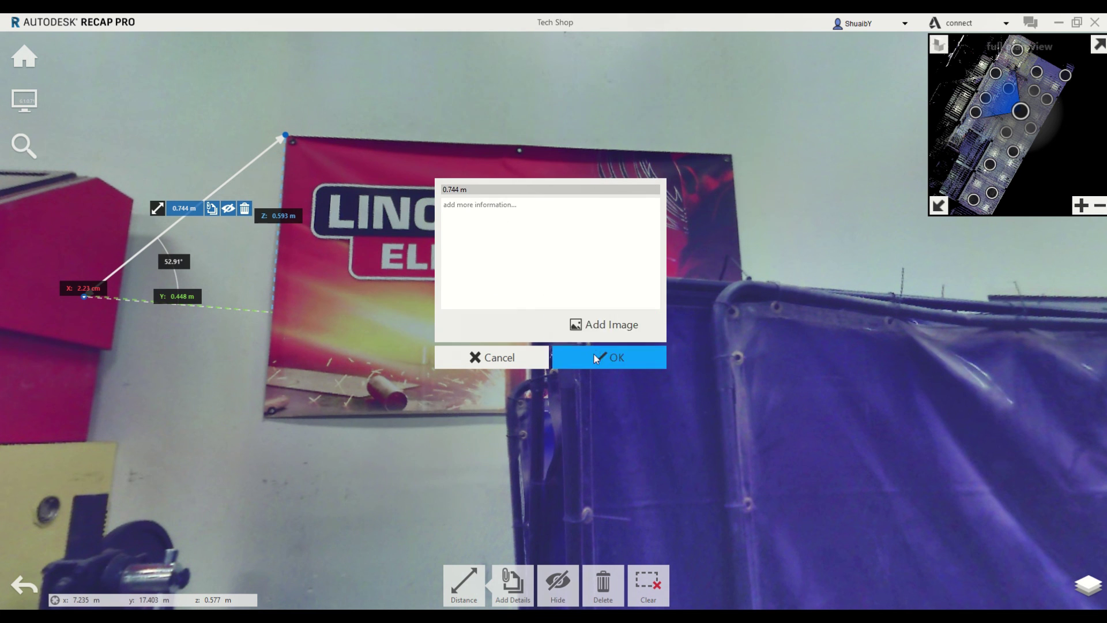
{"action": "left_click", "coordinate": [520, 359]}
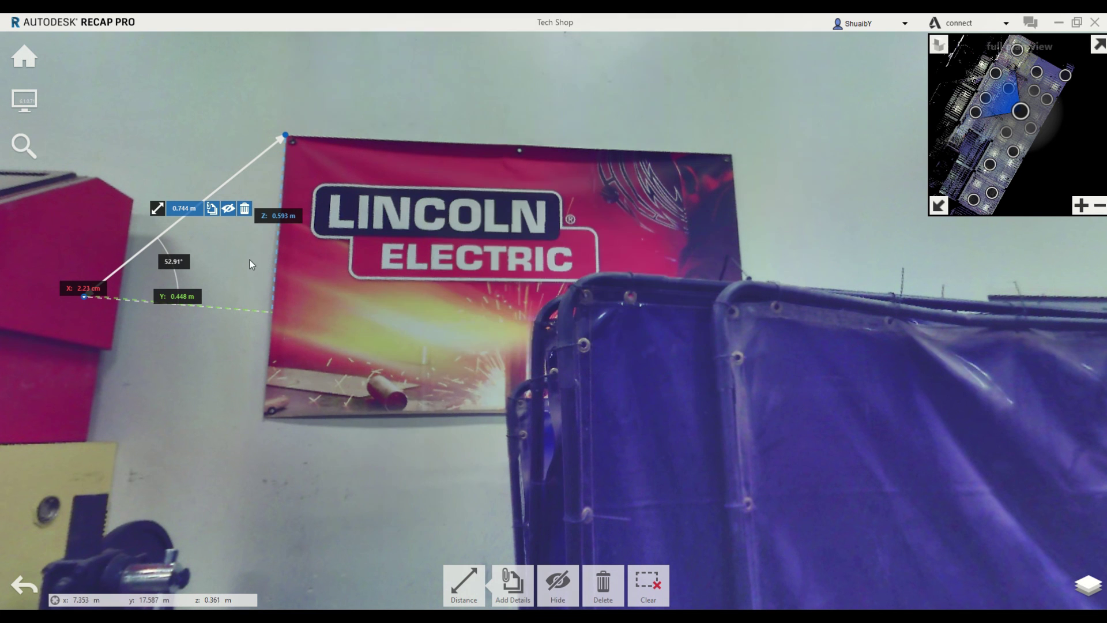
{"action": "left_click", "coordinate": [245, 208]}
{"action": "mouse_move", "coordinate": [554, 581]}
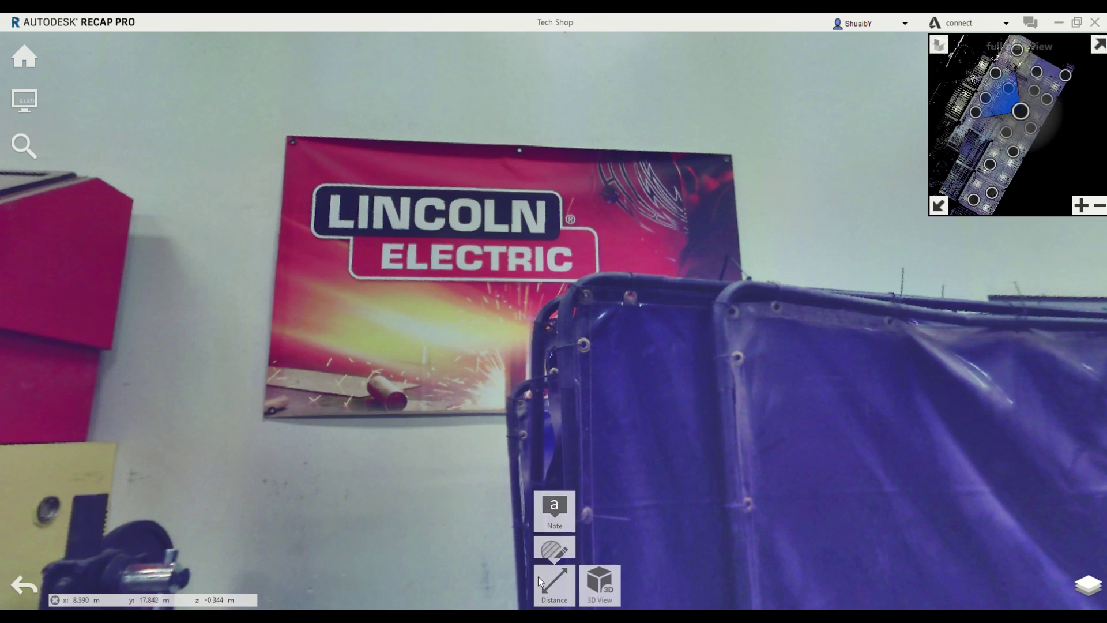
Switch to 3D View, zoom out, and orbit toward the shop's left side down the aisle
{"action": "left_click", "coordinate": [600, 585]}
{"action": "scroll", "coordinate": [826, 512], "scroll_direction": "down", "scroll_amount": 5}
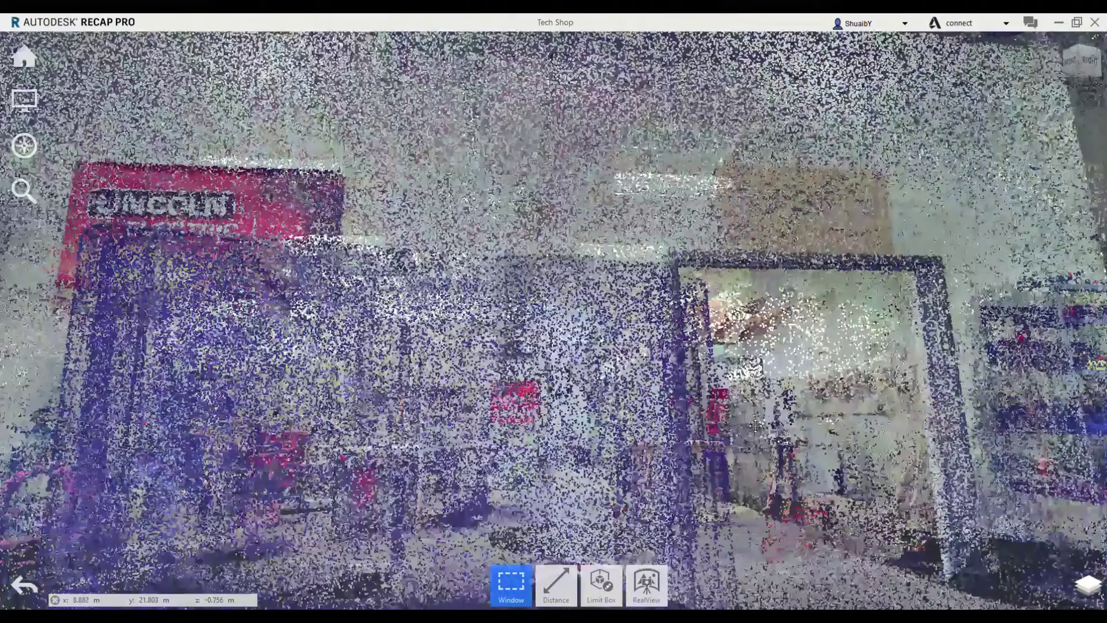
{"action": "left_click_drag", "start_coordinate": [755, 426], "coordinate": [395, 437]}
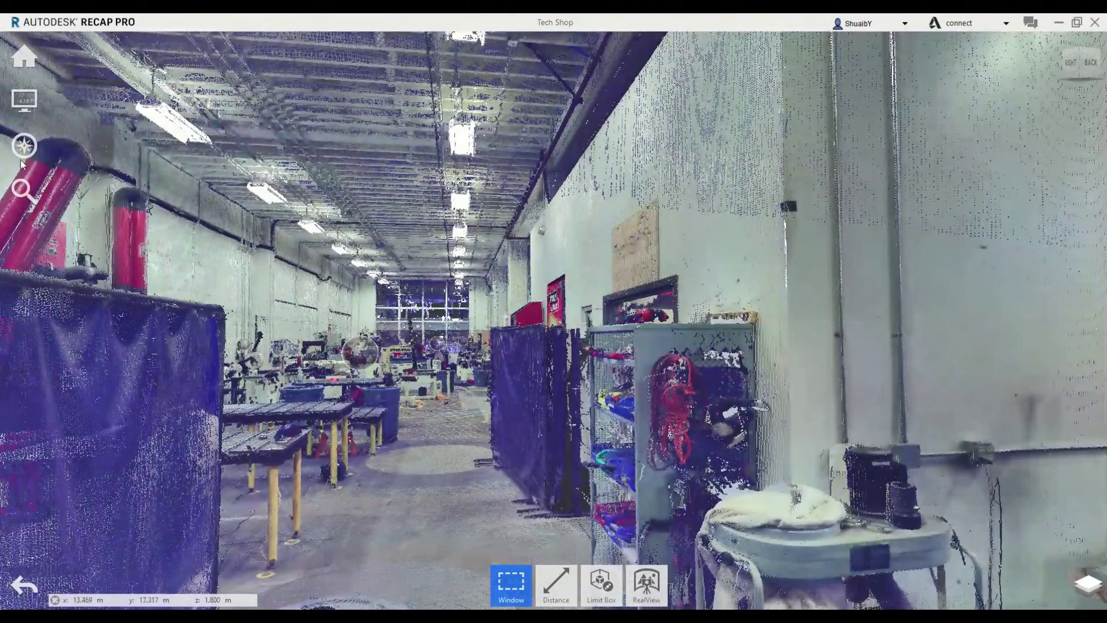
{"action": "mouse_move", "coordinate": [23, 100]}
{"action": "mouse_move", "coordinate": [168, 106]}
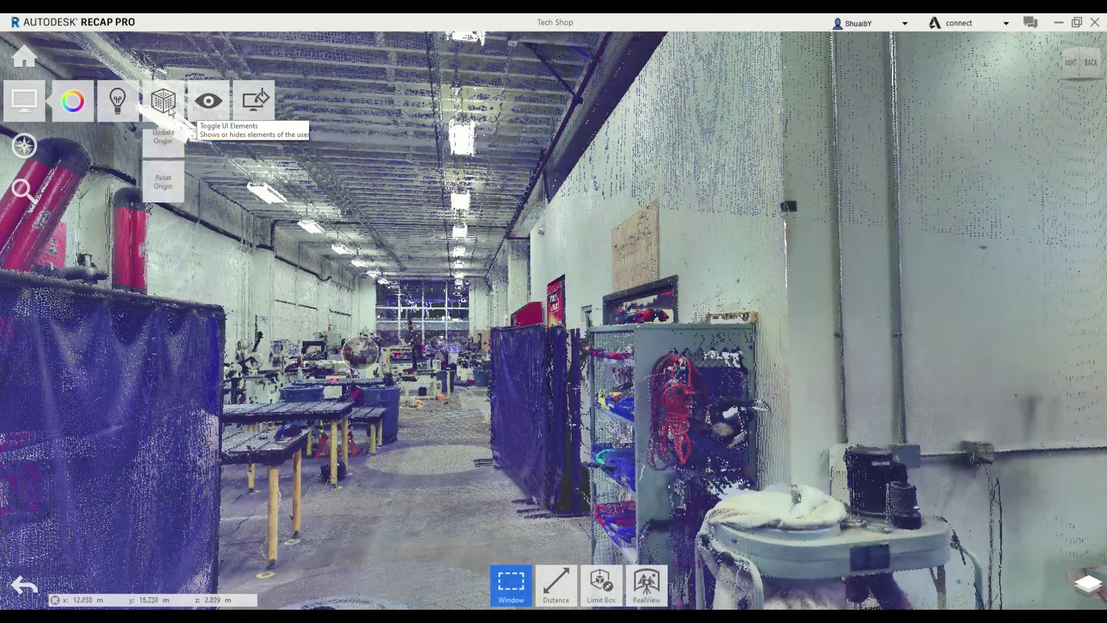
{"action": "mouse_move", "coordinate": [268, 112]}
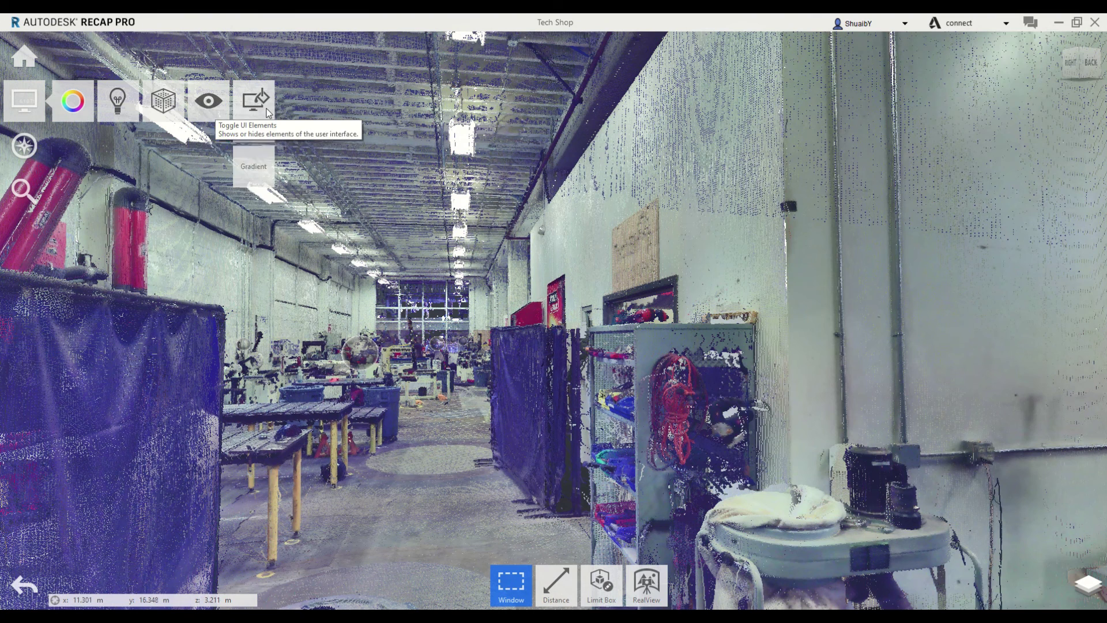
{"action": "mouse_move", "coordinate": [57, 120]}
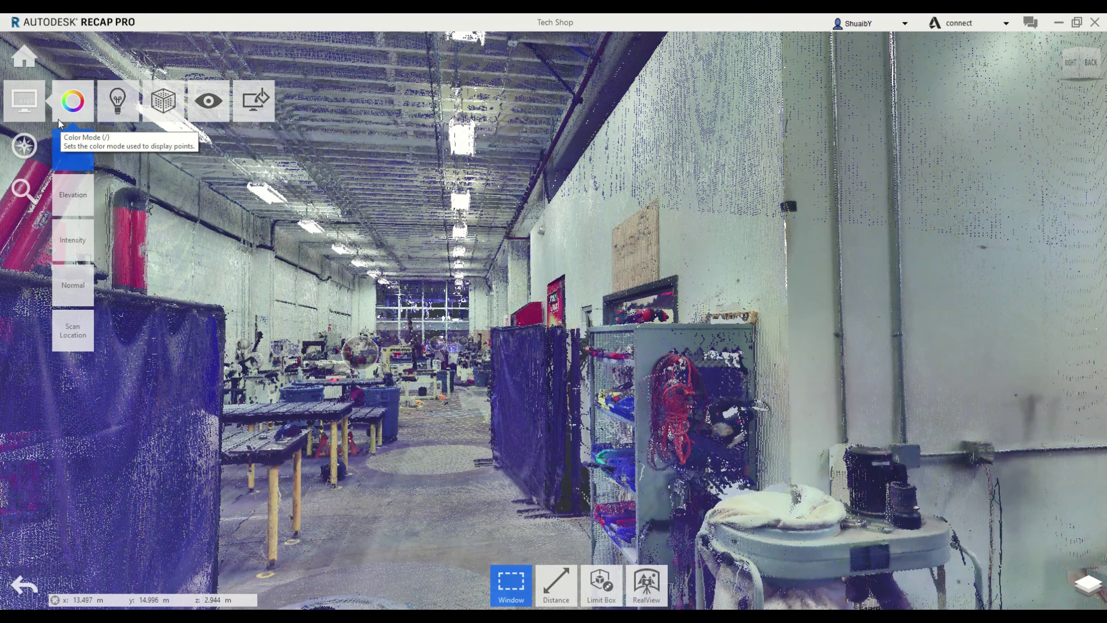
{"action": "left_click", "coordinate": [79, 194]}
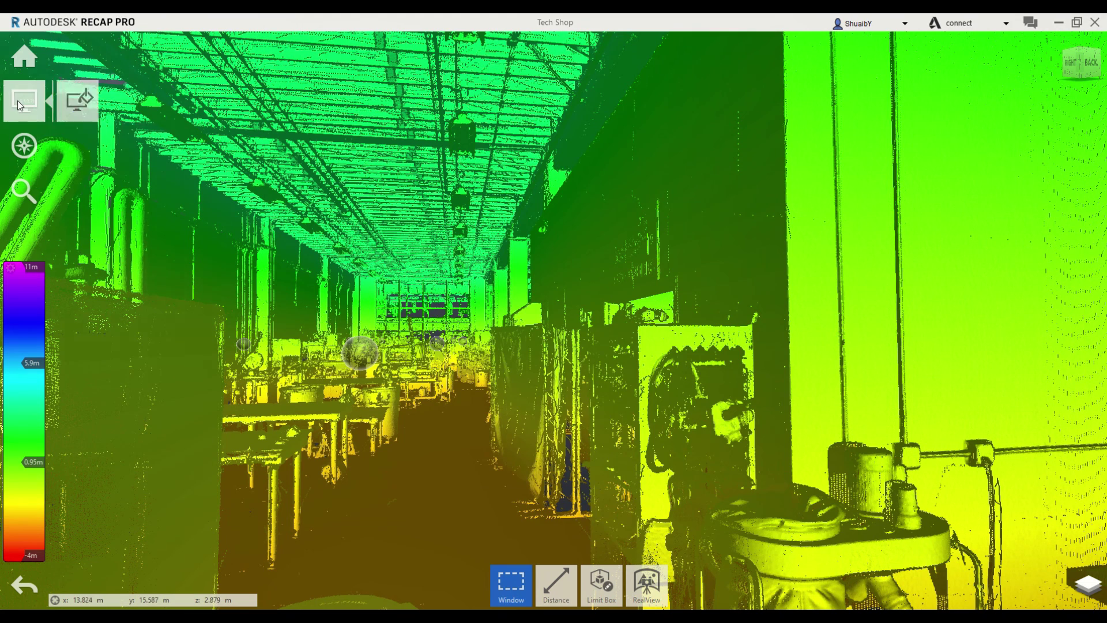
{"action": "mouse_move", "coordinate": [101, 106]}
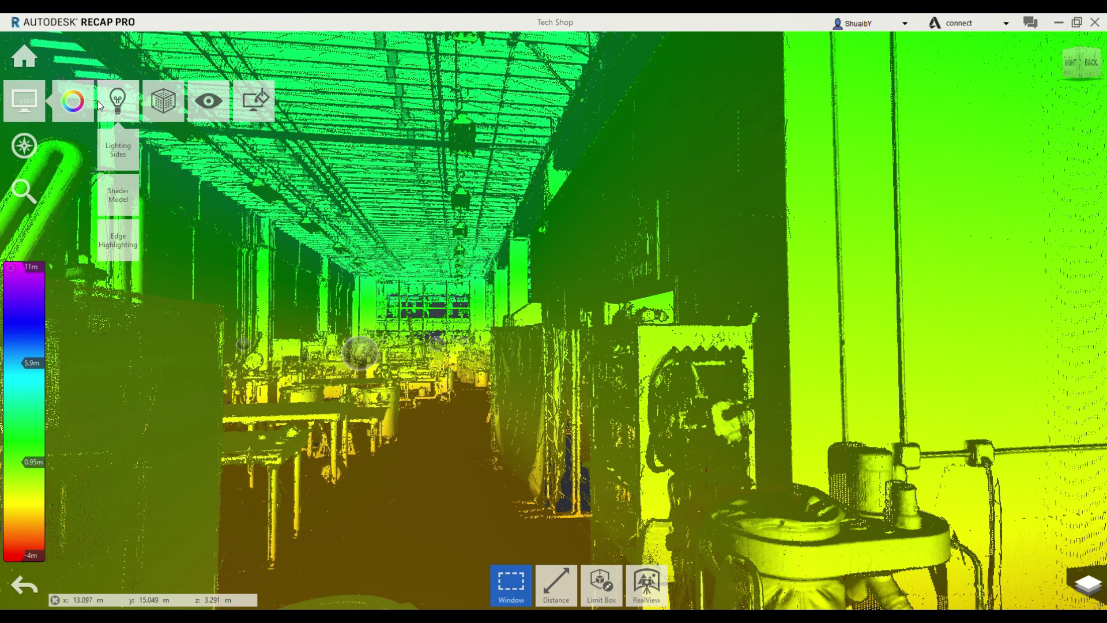
{"action": "mouse_move", "coordinate": [60, 102]}
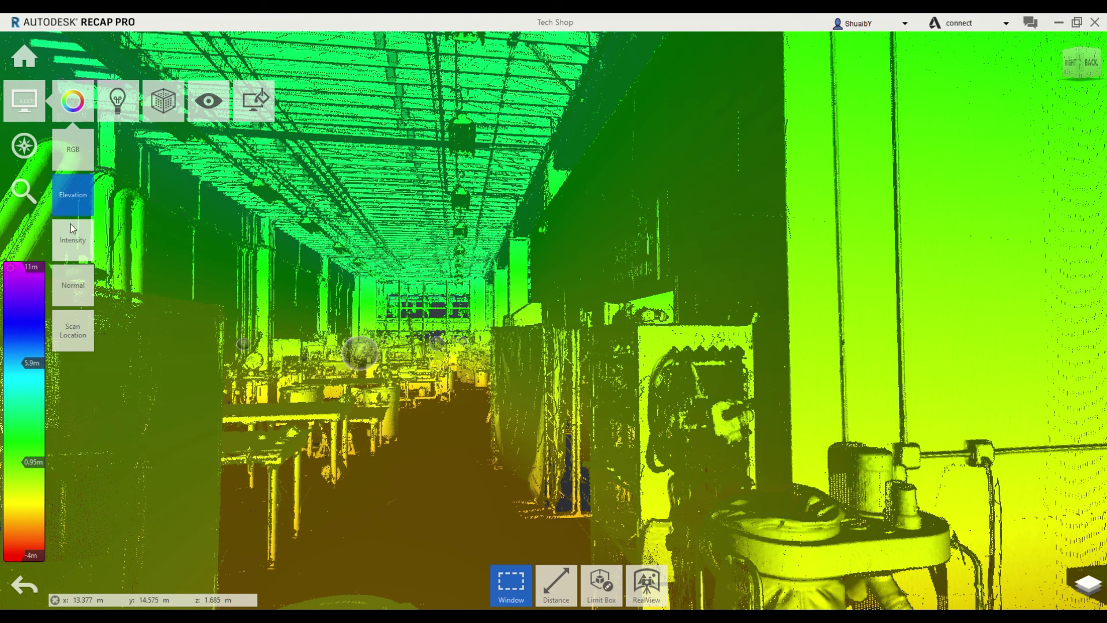
{"action": "left_click", "coordinate": [70, 243]}
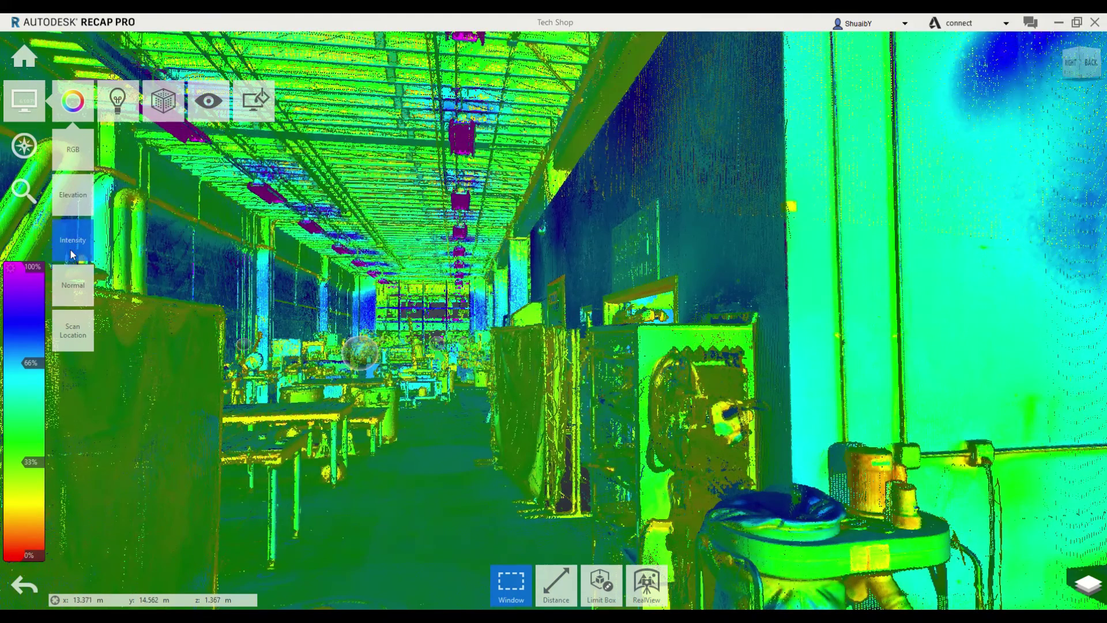
{"action": "left_click", "coordinate": [70, 281]}
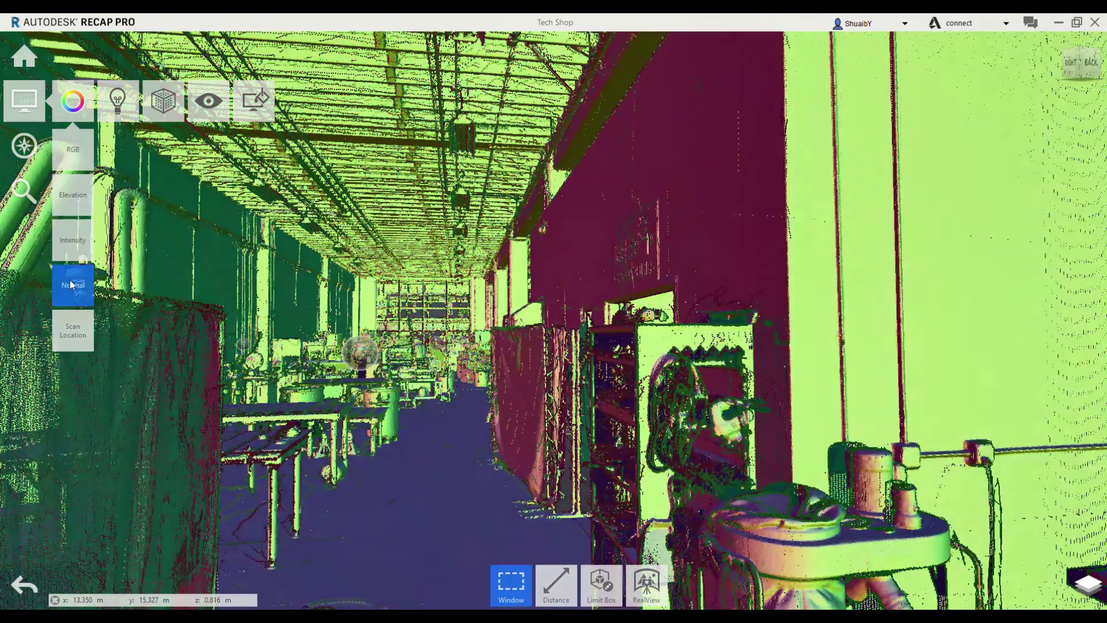
{"action": "left_click", "coordinate": [79, 327]}
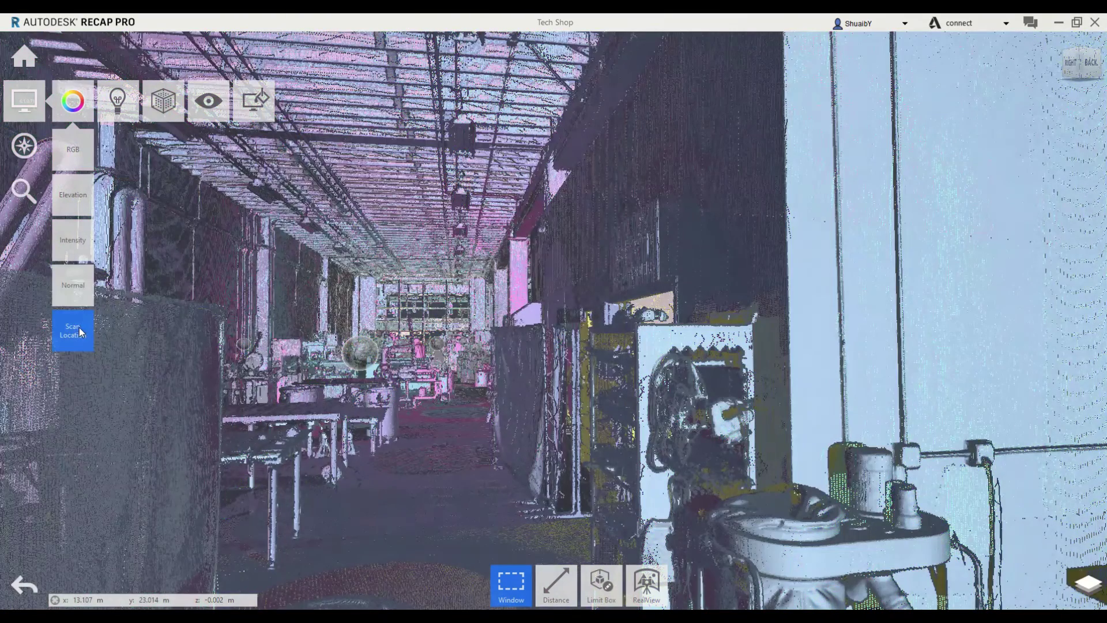
{"action": "left_click", "coordinate": [71, 282]}
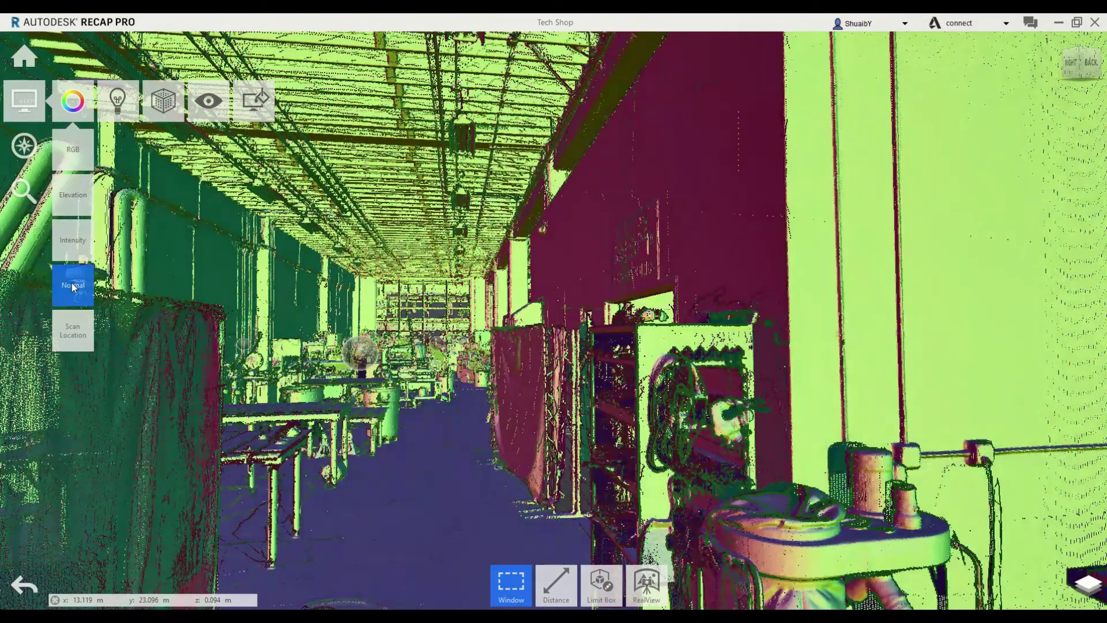
{"action": "left_click", "coordinate": [76, 167]}
{"action": "mouse_move", "coordinate": [76, 168]}
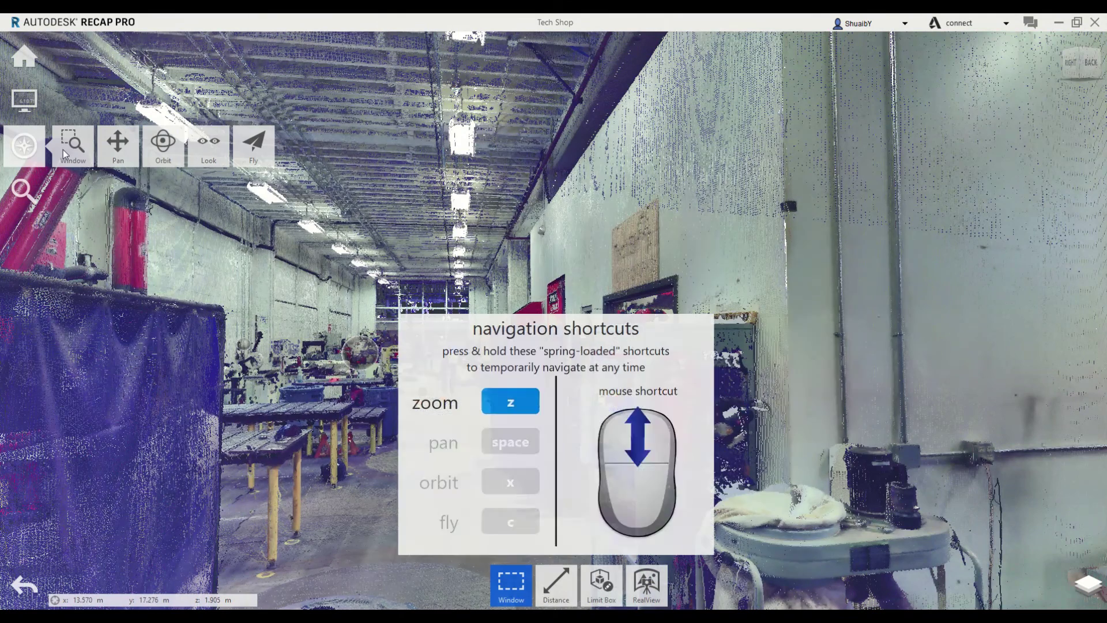
Window-select some points, zoom forward down the aisle, then clear the selection with Esc
{"action": "mouse_move", "coordinate": [265, 155]}
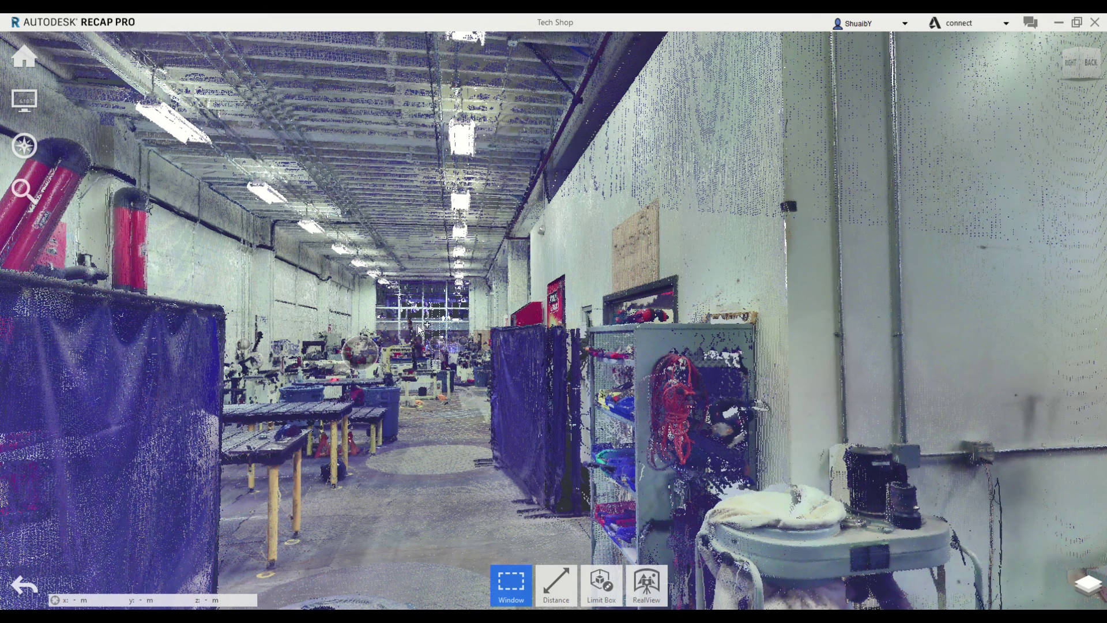
{"action": "left_click_drag", "start_coordinate": [418, 321], "coordinate": [428, 366]}
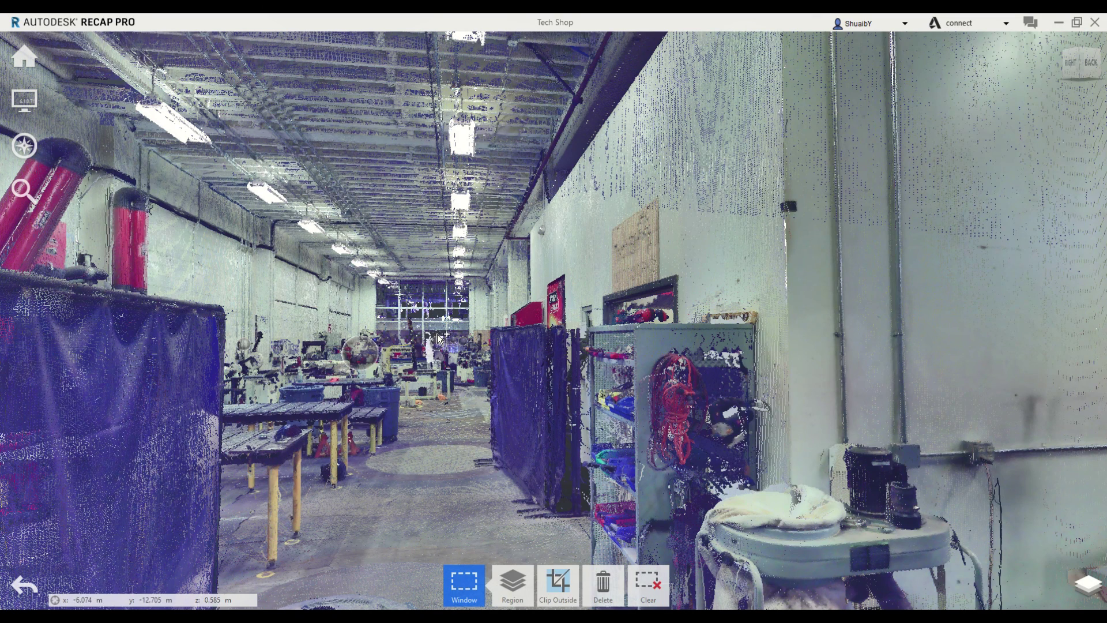
{"action": "scroll", "coordinate": [437, 334], "scroll_direction": "up", "scroll_amount": 3}
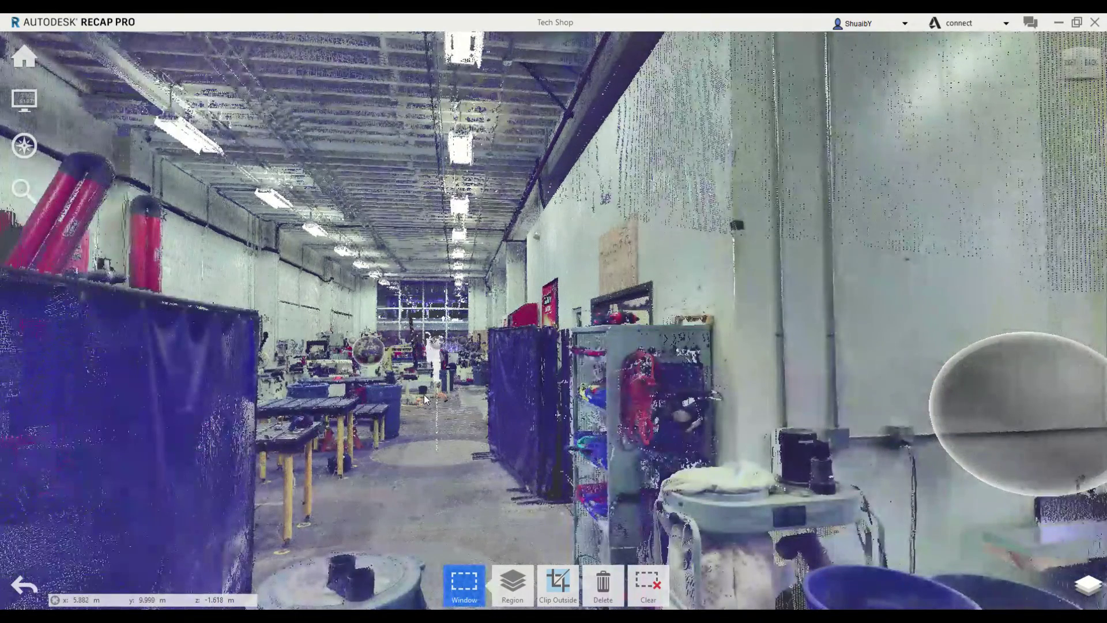
{"action": "key", "text": "Escape"}
{"action": "mouse_move", "coordinate": [26, 145]}
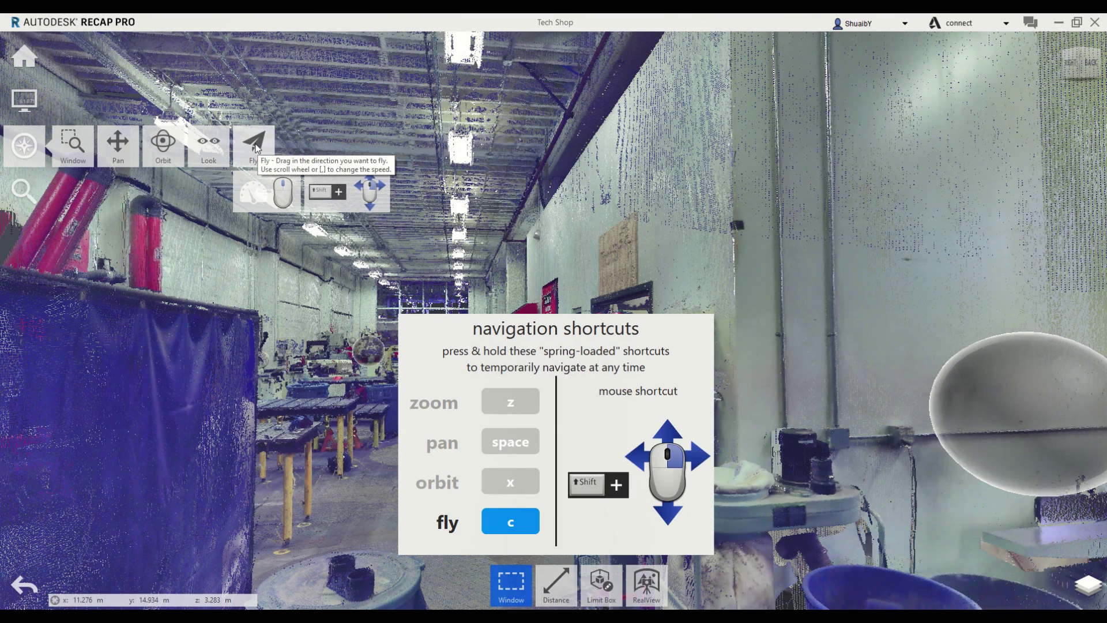
Fly the camera down the aisle toward the mezzanine and column, then orbit to a high view
{"action": "left_click", "coordinate": [254, 148]}
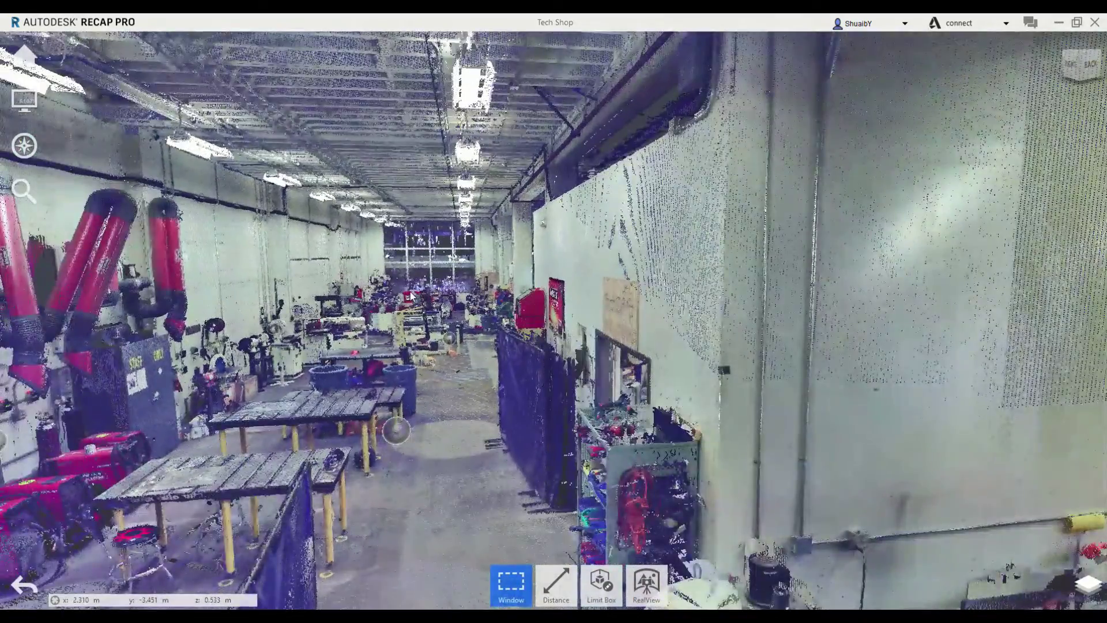
{"action": "double_click", "coordinate": [411, 296]}
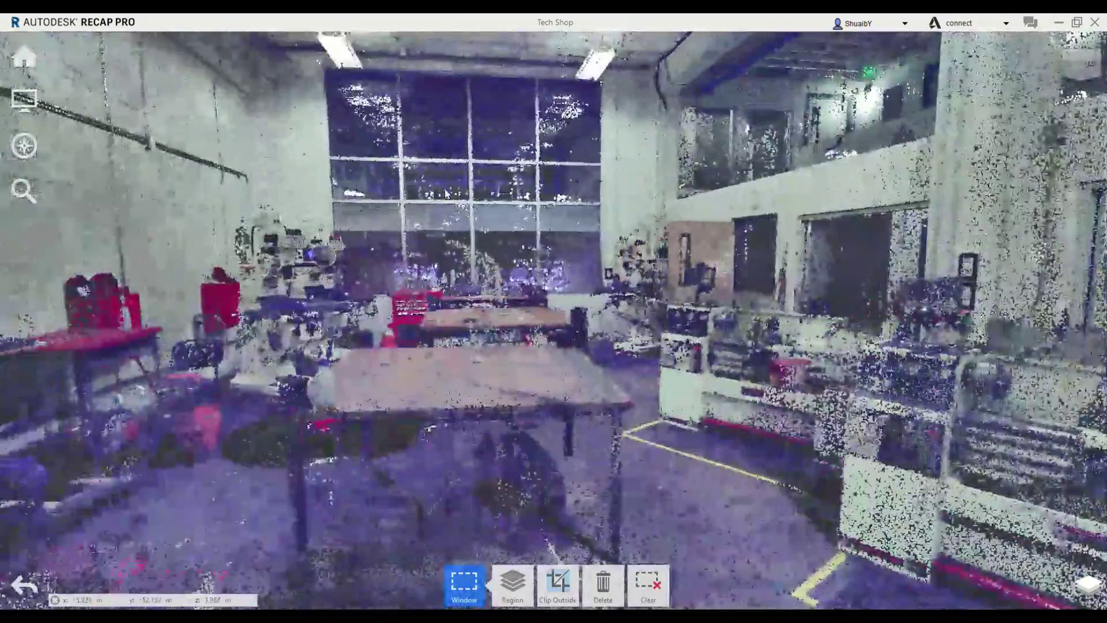
{"action": "double_click", "coordinate": [595, 292]}
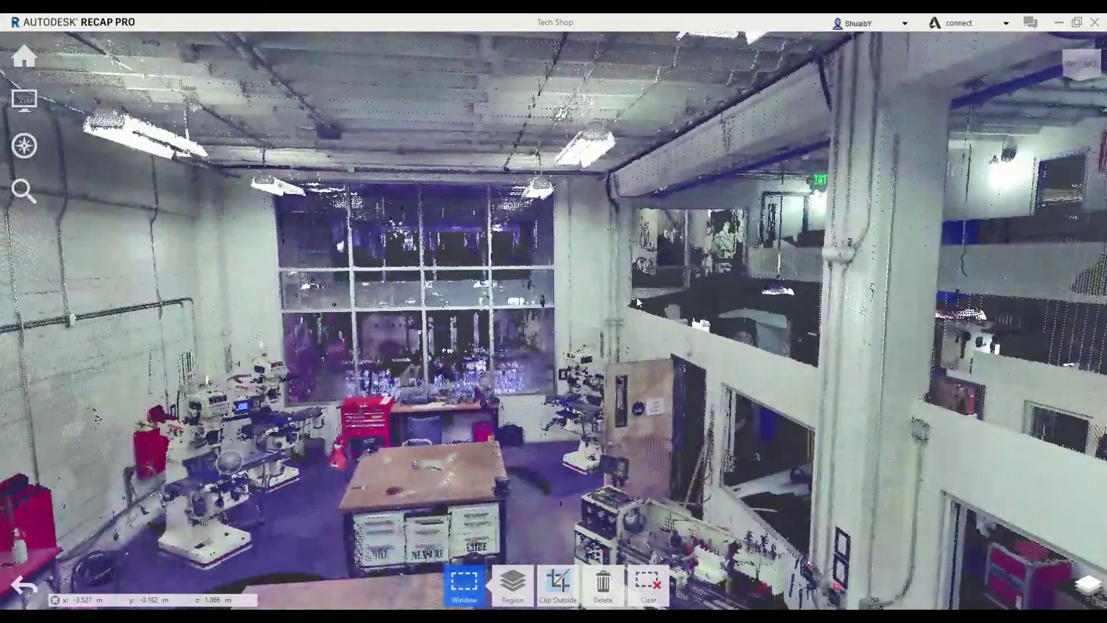
{"action": "double_click", "coordinate": [637, 297]}
{"action": "scroll", "coordinate": [520, 293], "scroll_direction": "down", "scroll_amount": 5}
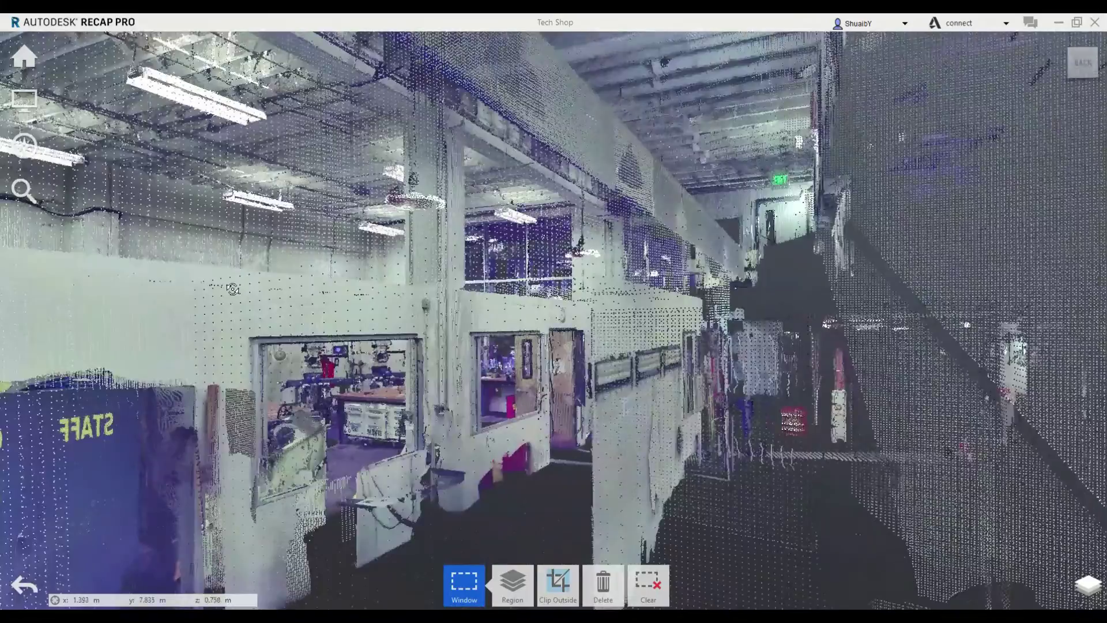
{"action": "mouse_move", "coordinate": [232, 289]}
{"action": "left_mouse_down"}
{"action": "mouse_move", "coordinate": [530, 314]}
{"action": "mouse_move", "coordinate": [542, 231]}
{"action": "mouse_move", "coordinate": [882, 304]}
{"action": "mouse_move", "coordinate": [897, 330]}
{"action": "left_mouse_up"}
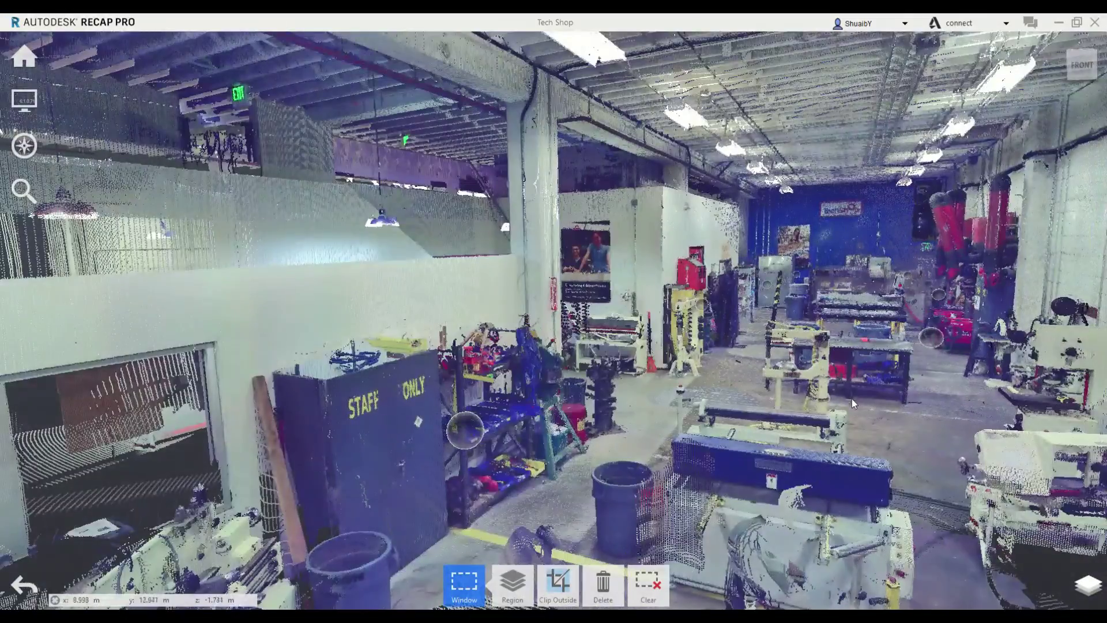
Fly into the shop with the keys, turning left down the aisle toward the Lincoln Electric wall
{"action": "key", "text": "w"}
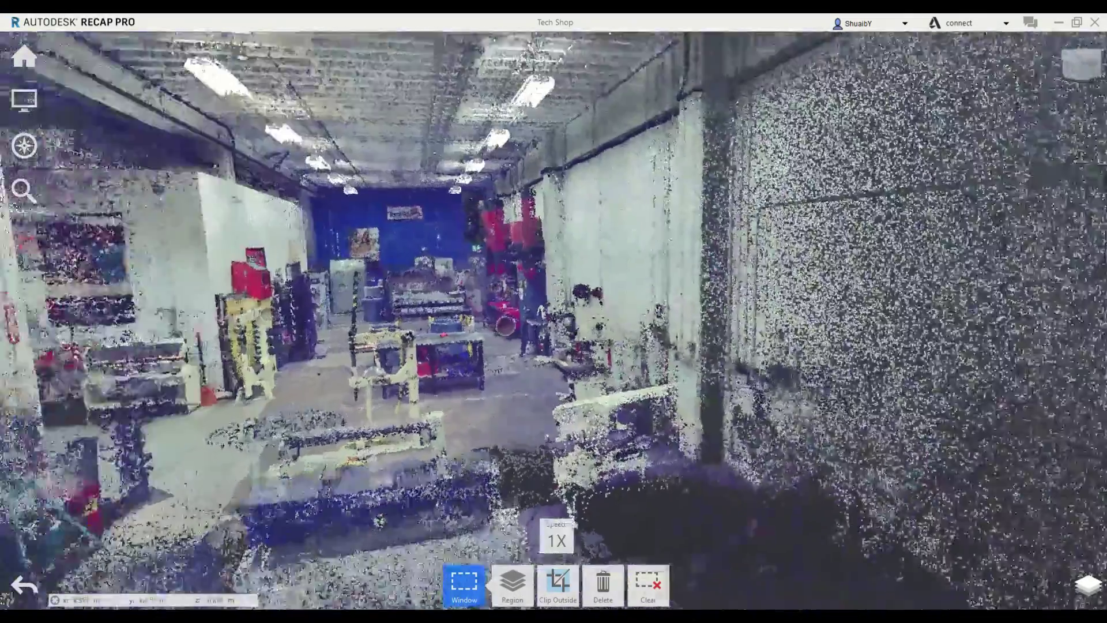
{"action": "key", "text": "Left"}
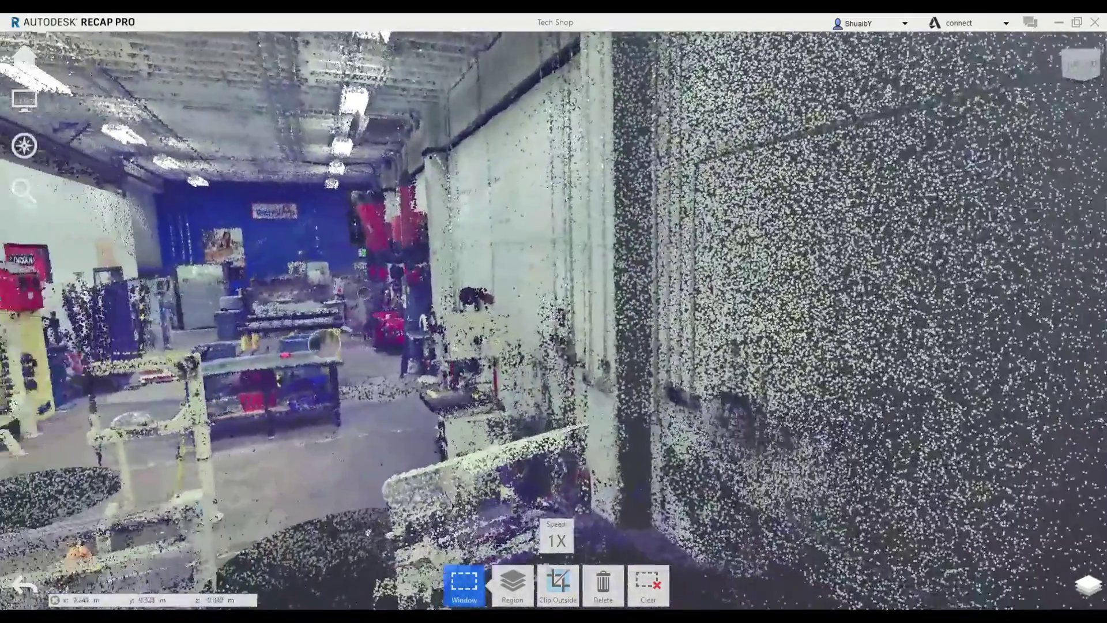
{"action": "key", "text": "Left"}
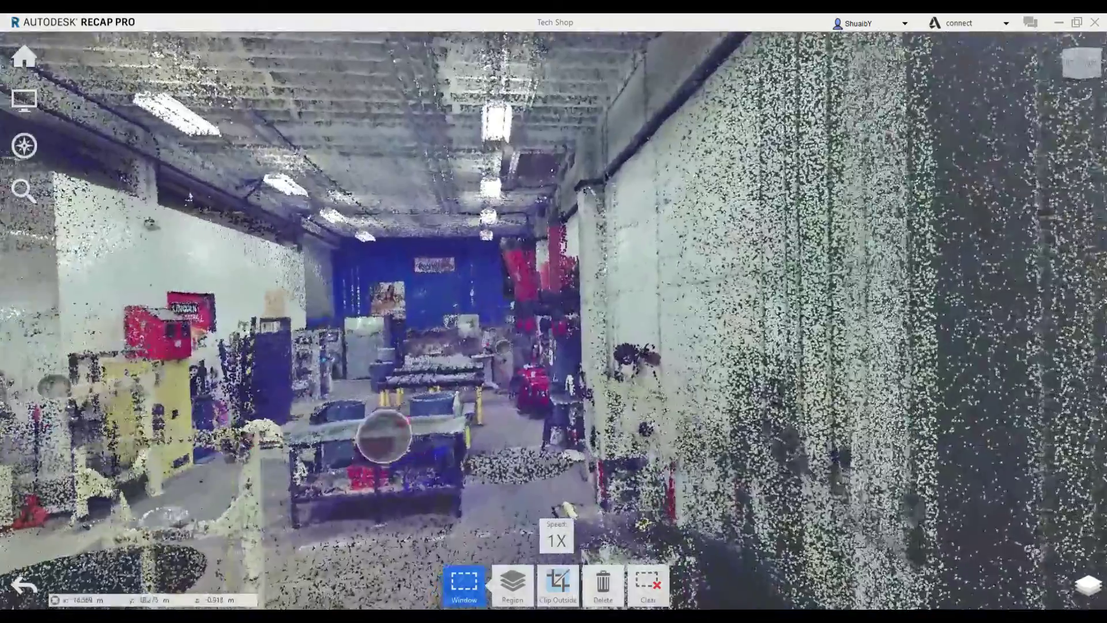
{"action": "key", "text": "Up"}
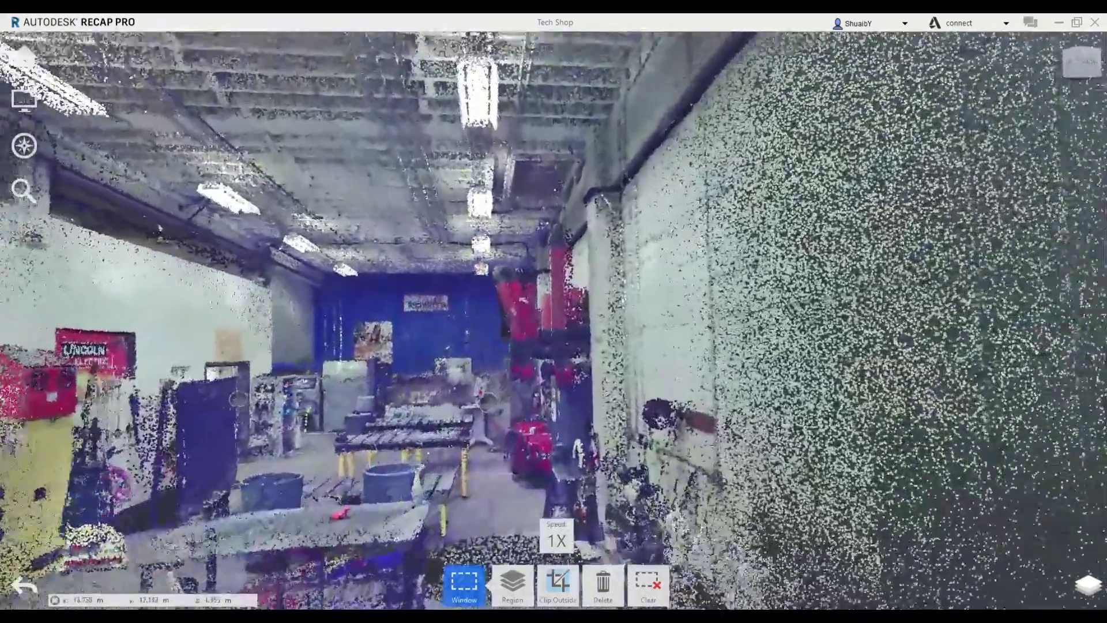
{"action": "key", "text": "Up"}
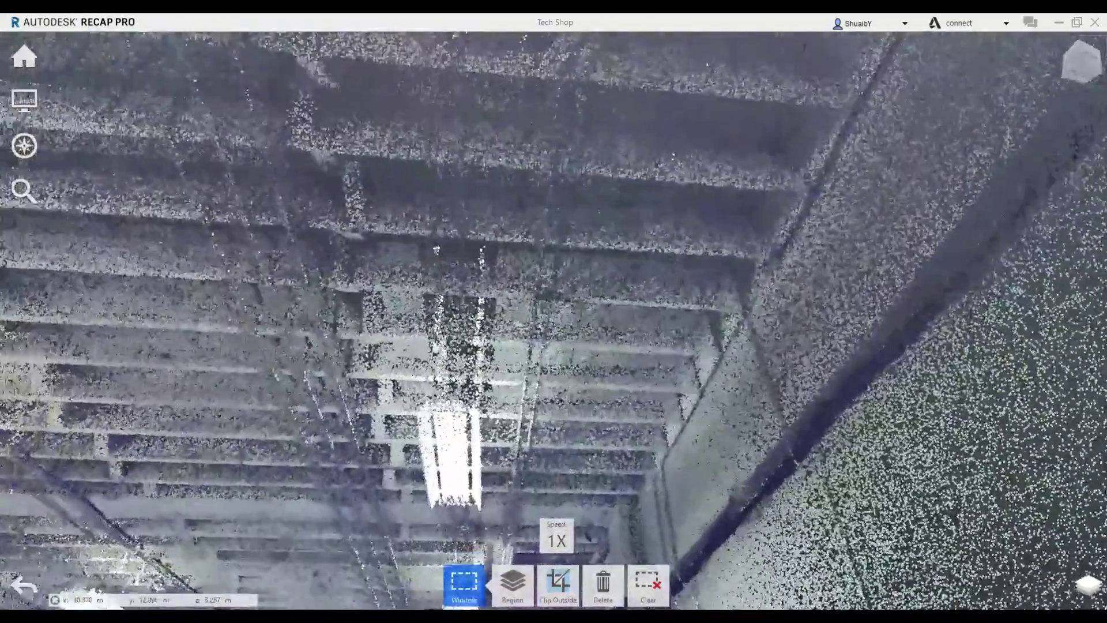
{"action": "key", "text": "Down"}
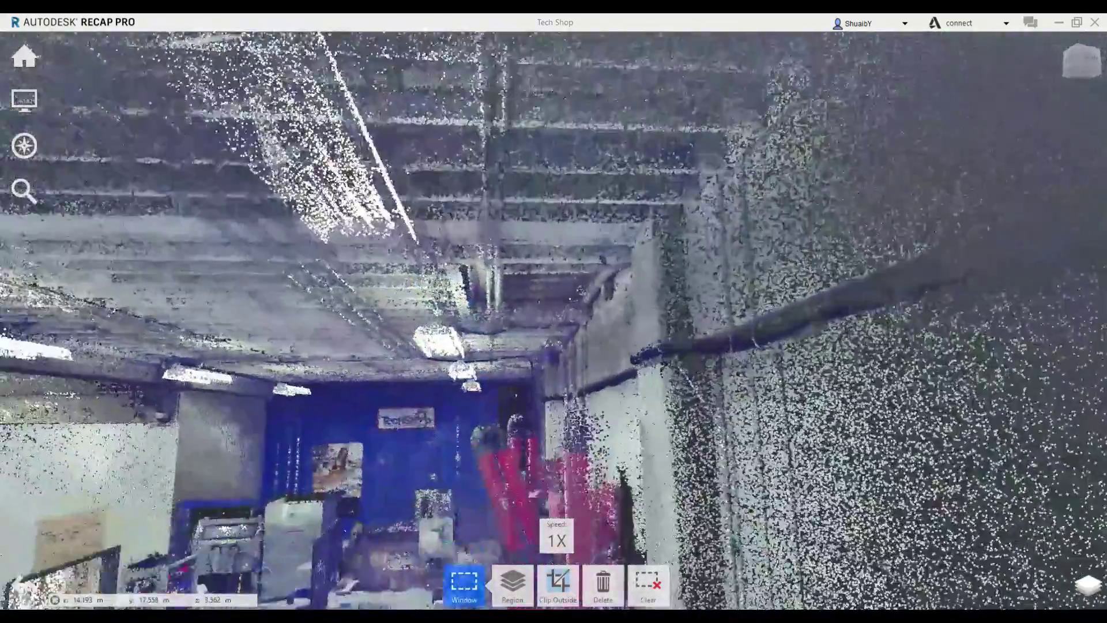
{"action": "key", "text": "Down"}
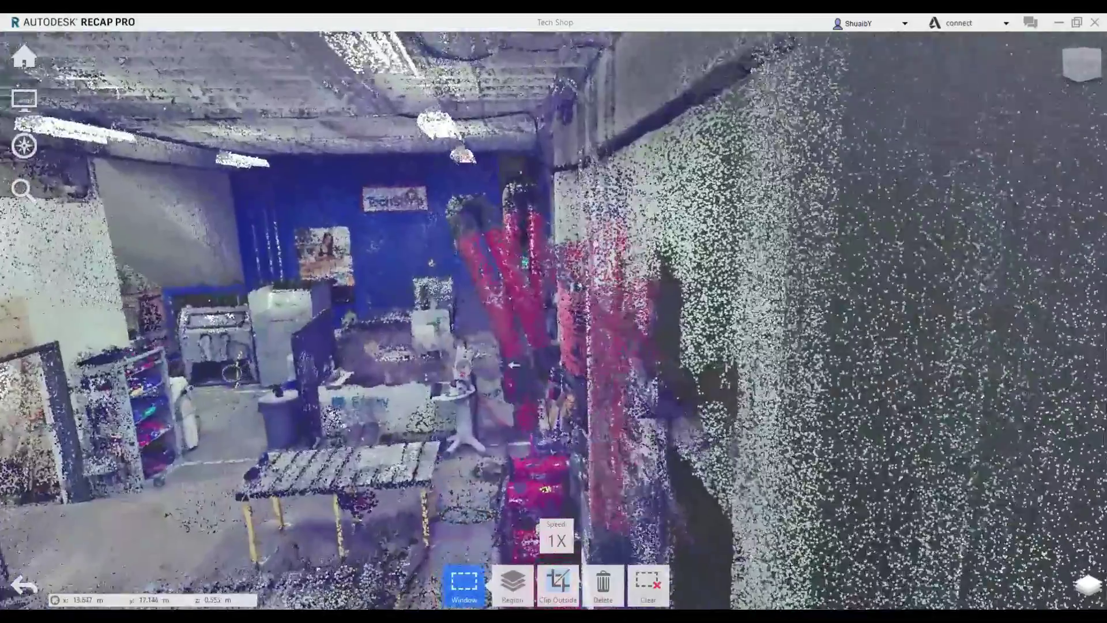
{"action": "key", "text": "Up"}
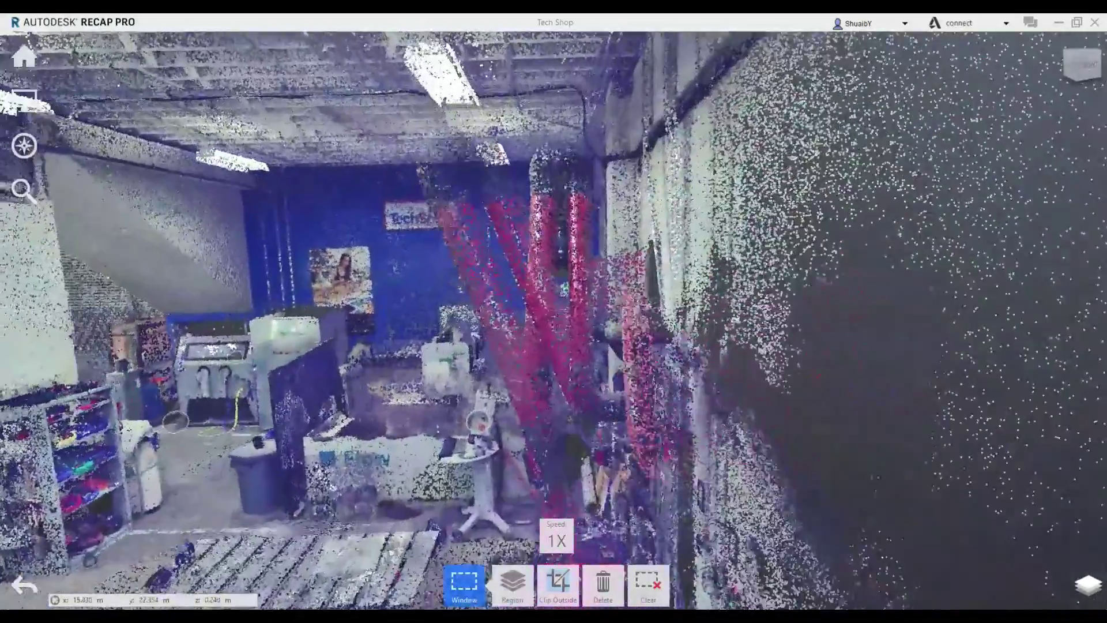
{"action": "key", "text": "Left"}
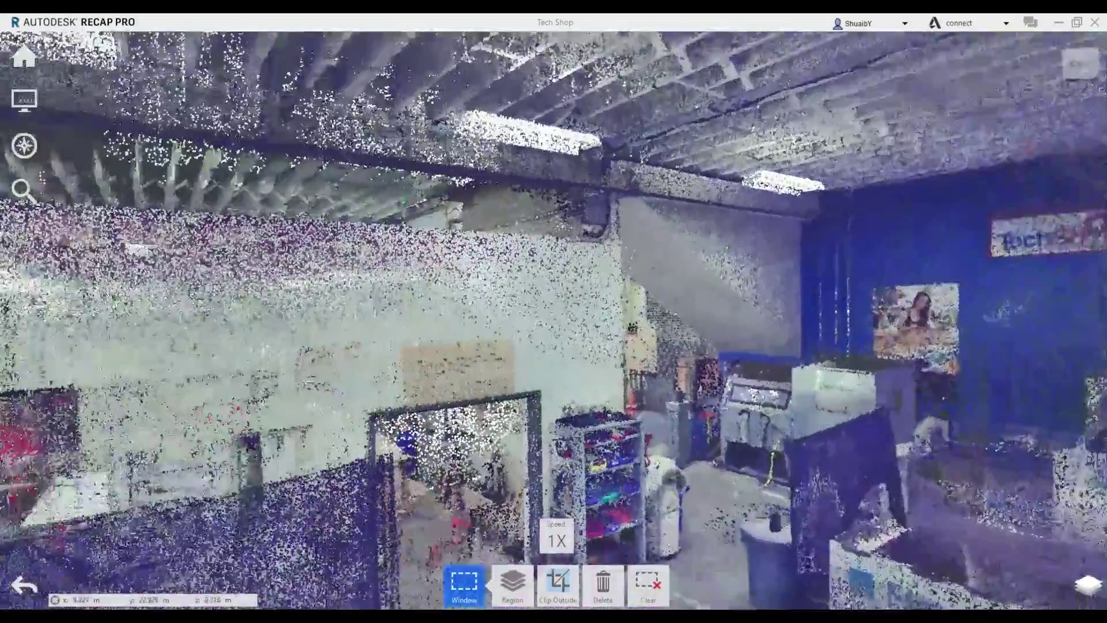
{"action": "key", "text": "Left"}
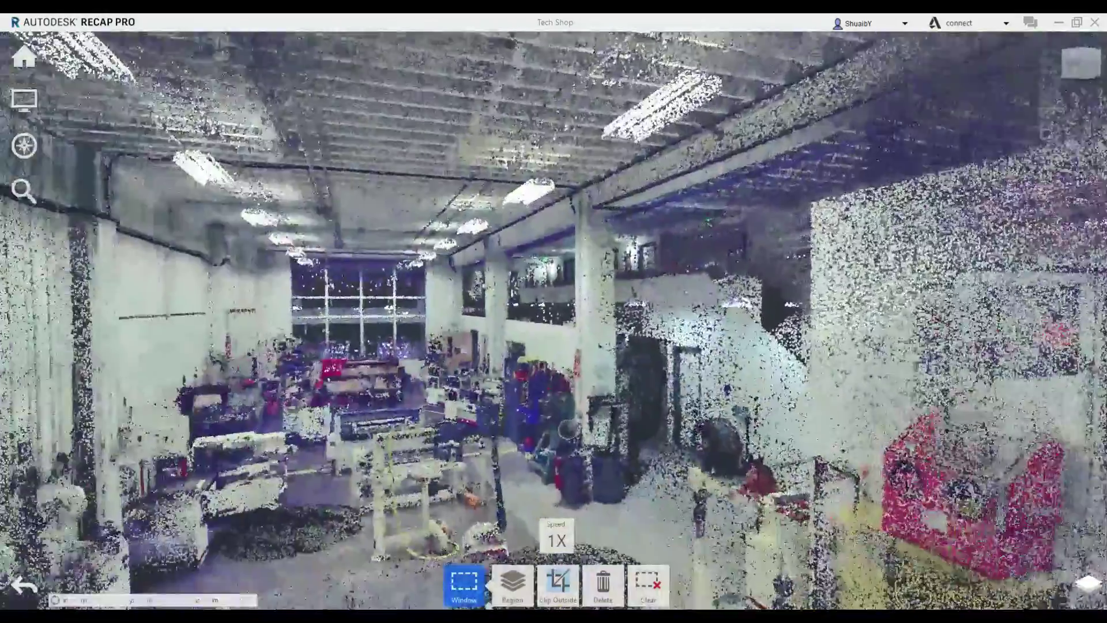
Fly past the tables and STAFF ONLY door, settling on a view down the aisle to the blue wall
{"action": "key", "text": "Up"}
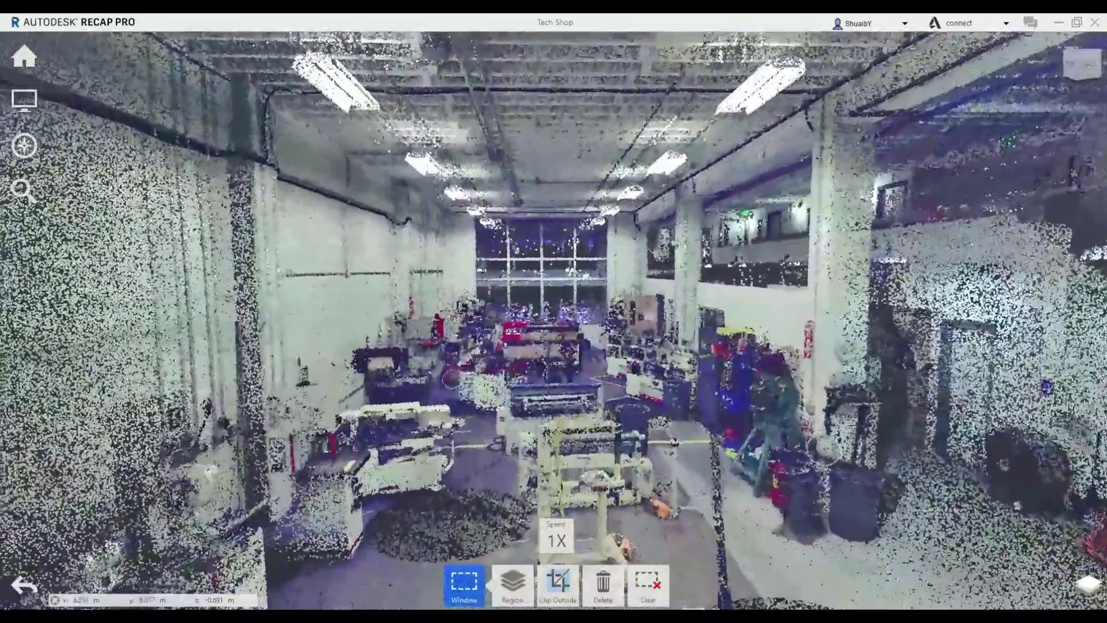
{"action": "key", "text": "Up"}
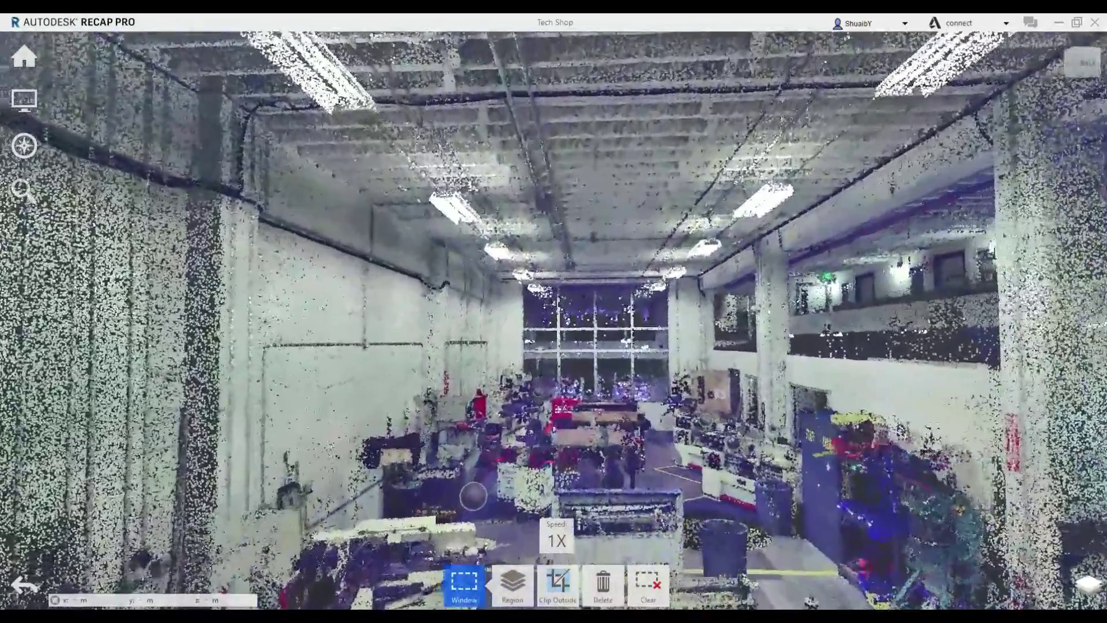
{"action": "key", "text": "Up"}
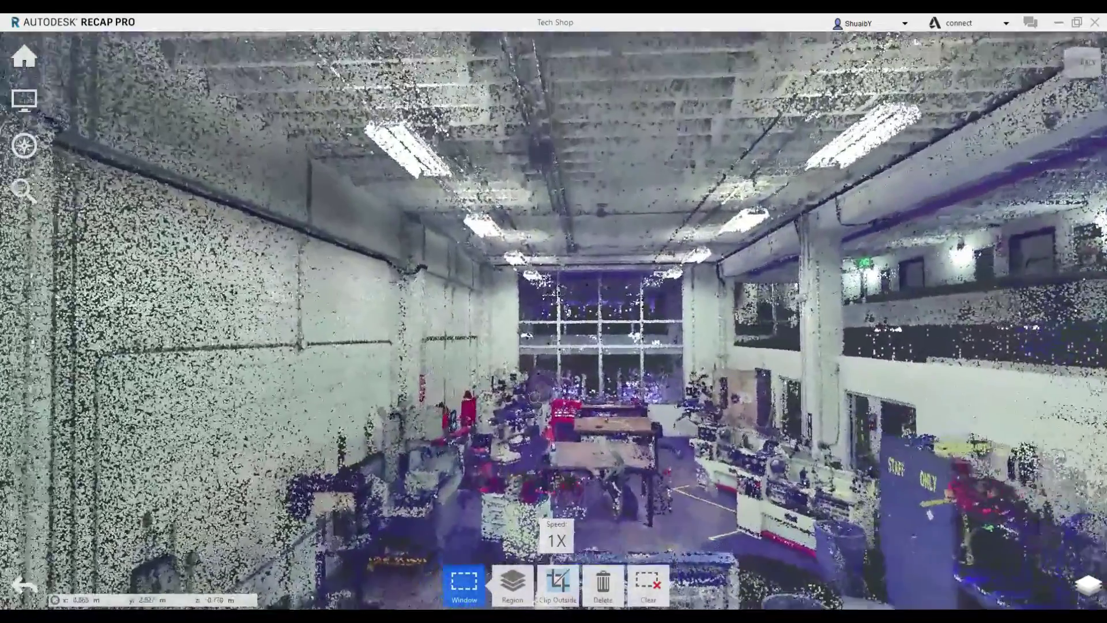
{"action": "key", "text": "Up"}
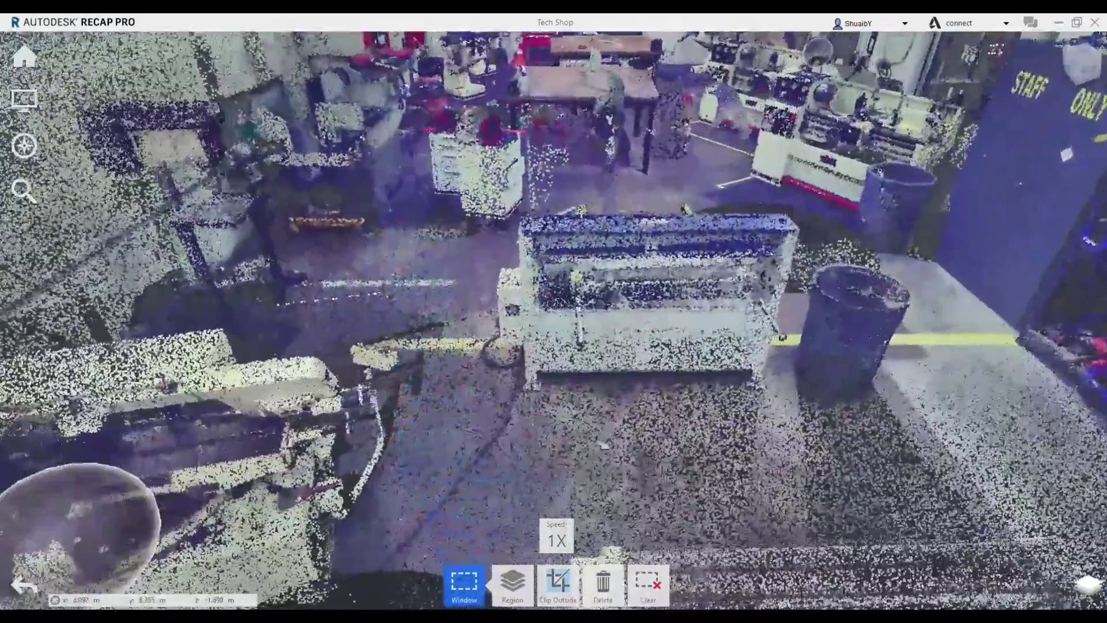
{"action": "key", "text": "Up"}
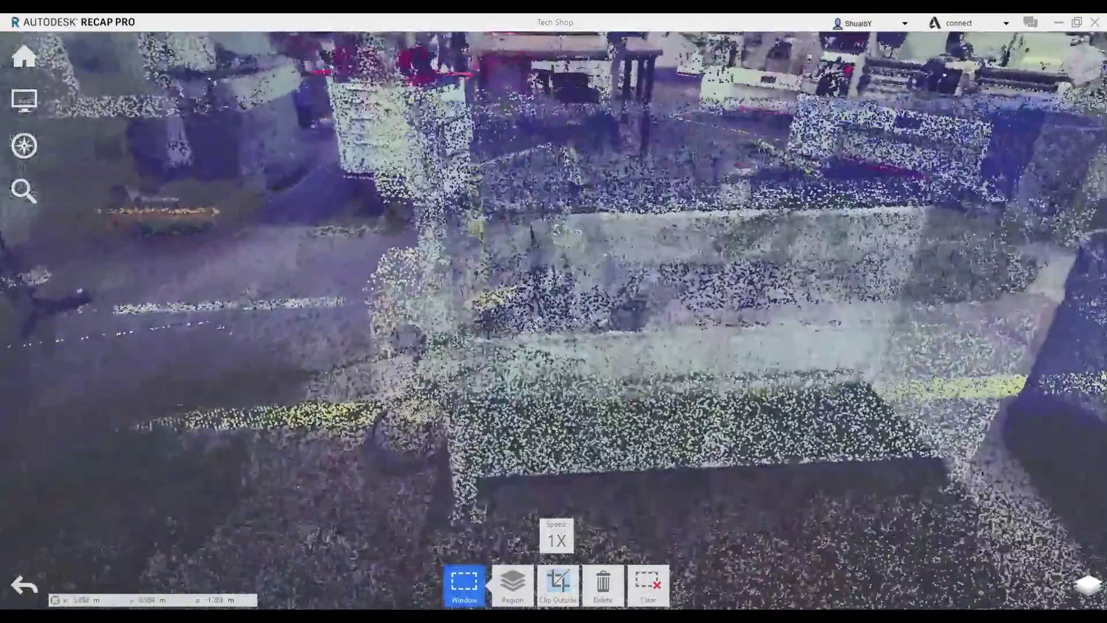
{"action": "key", "text": "Down"}
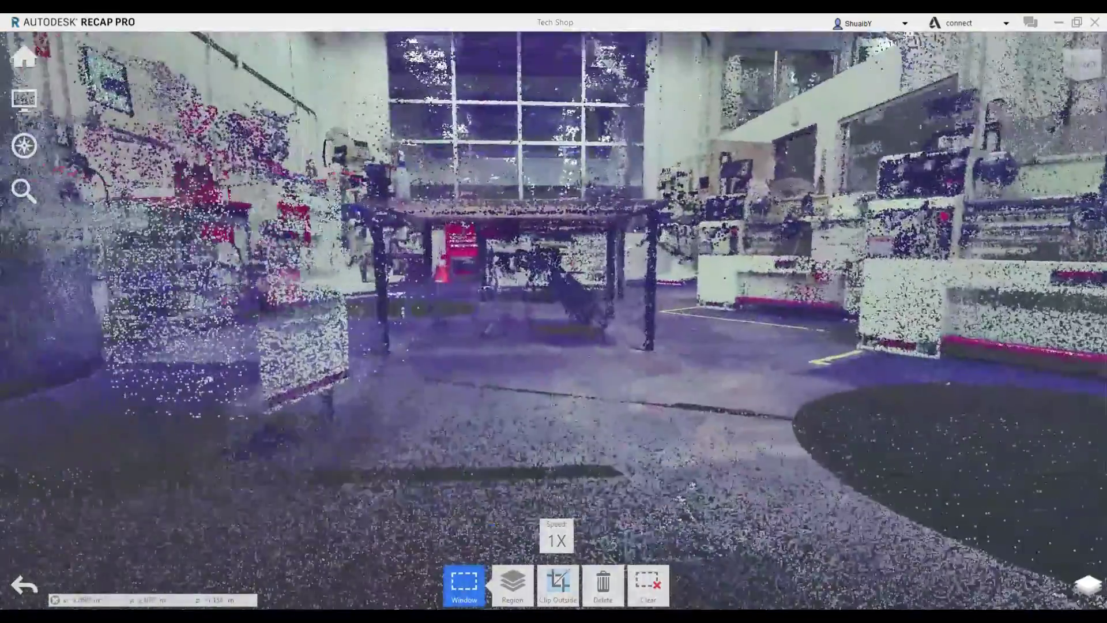
{"action": "key", "text": "Down"}
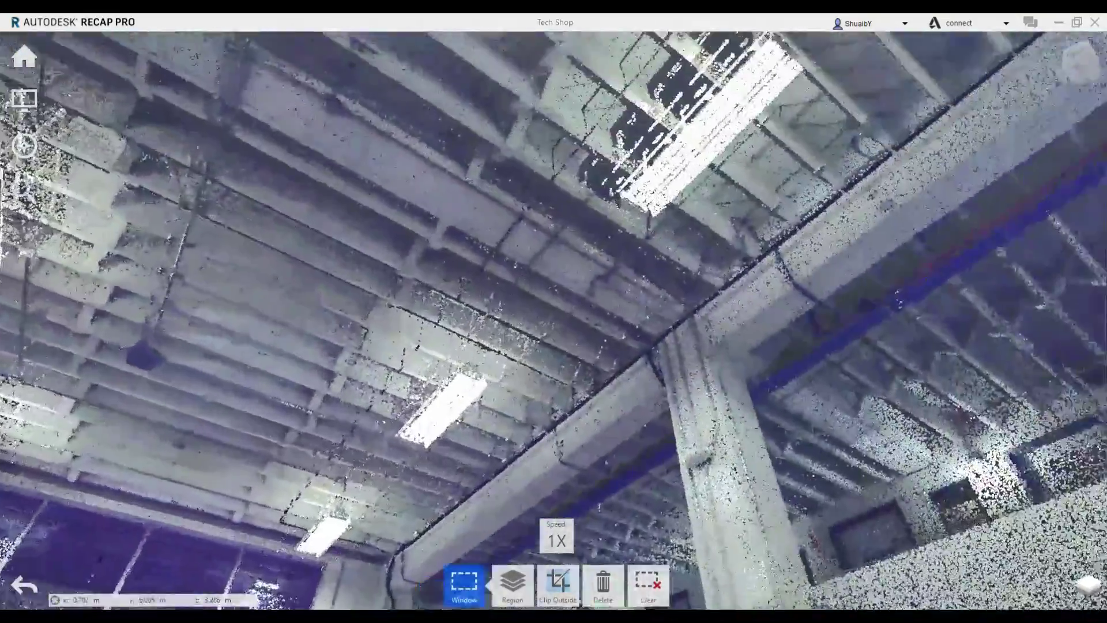
{"action": "key", "text": "Down"}
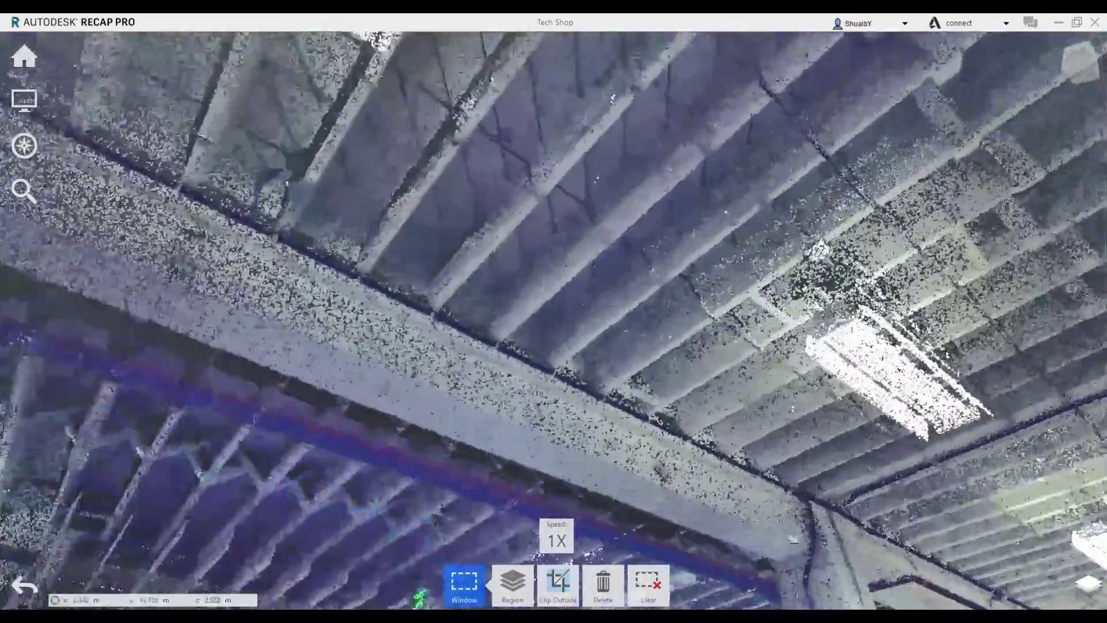
{"action": "key", "text": "Down"}
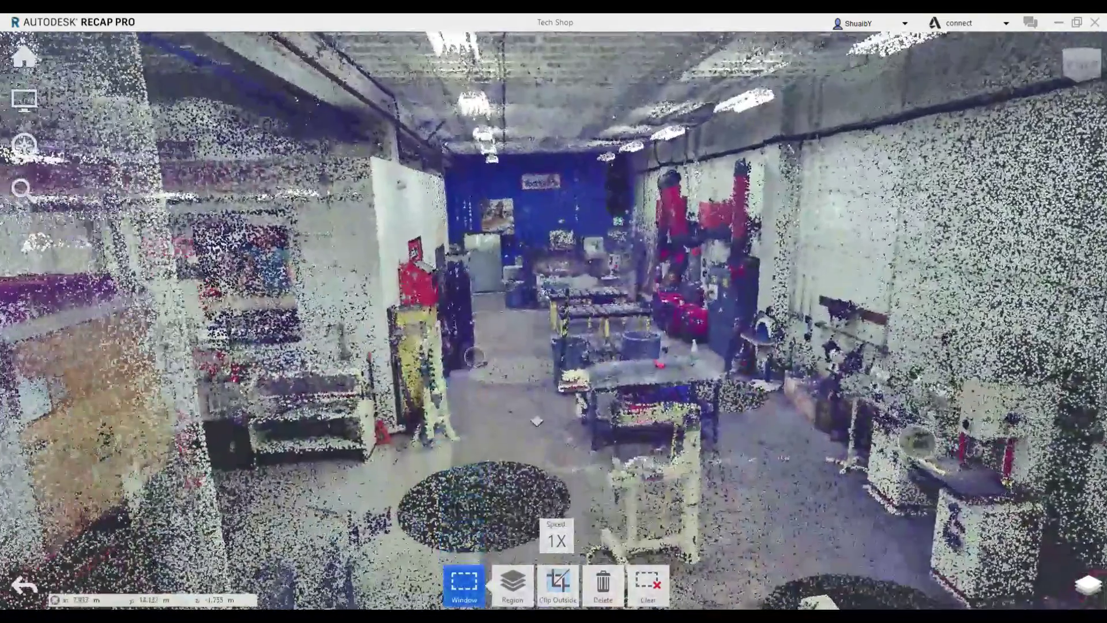
{"action": "key", "text": "Down"}
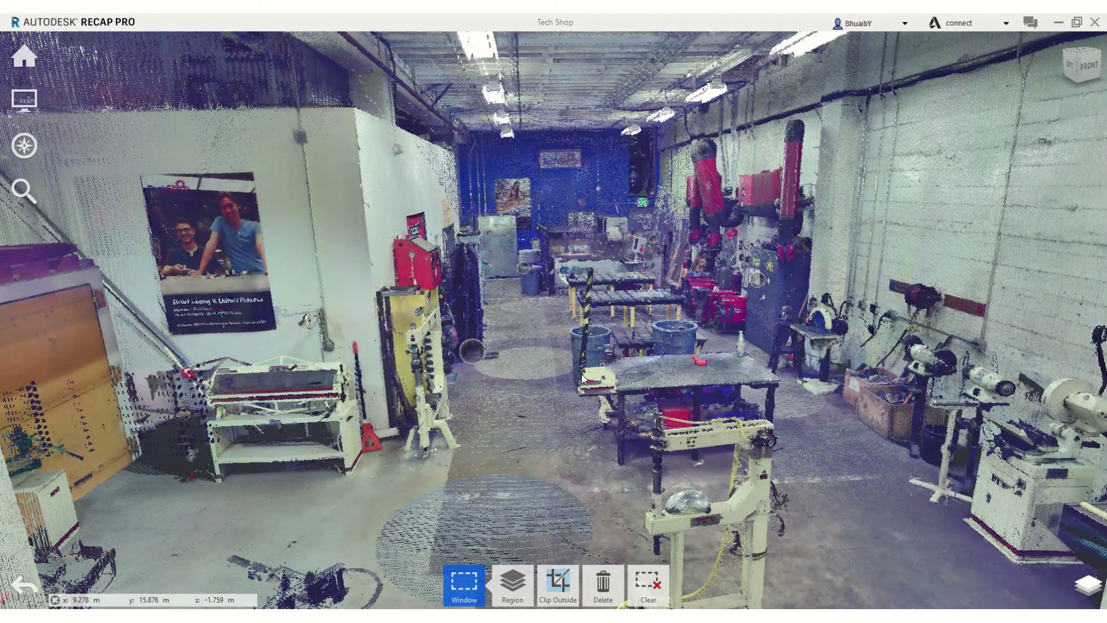
{"action": "mouse_move", "coordinate": [15, 65]}
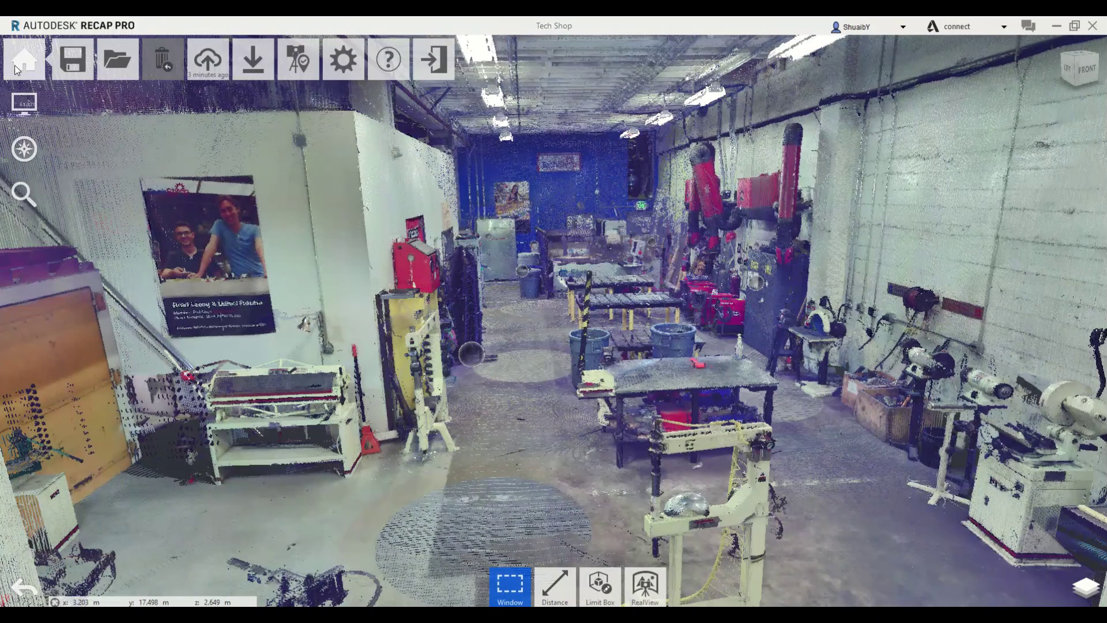
Open the project's sharing settings and enter the collaborator's e-mail address
{"action": "left_click", "coordinate": [209, 81]}
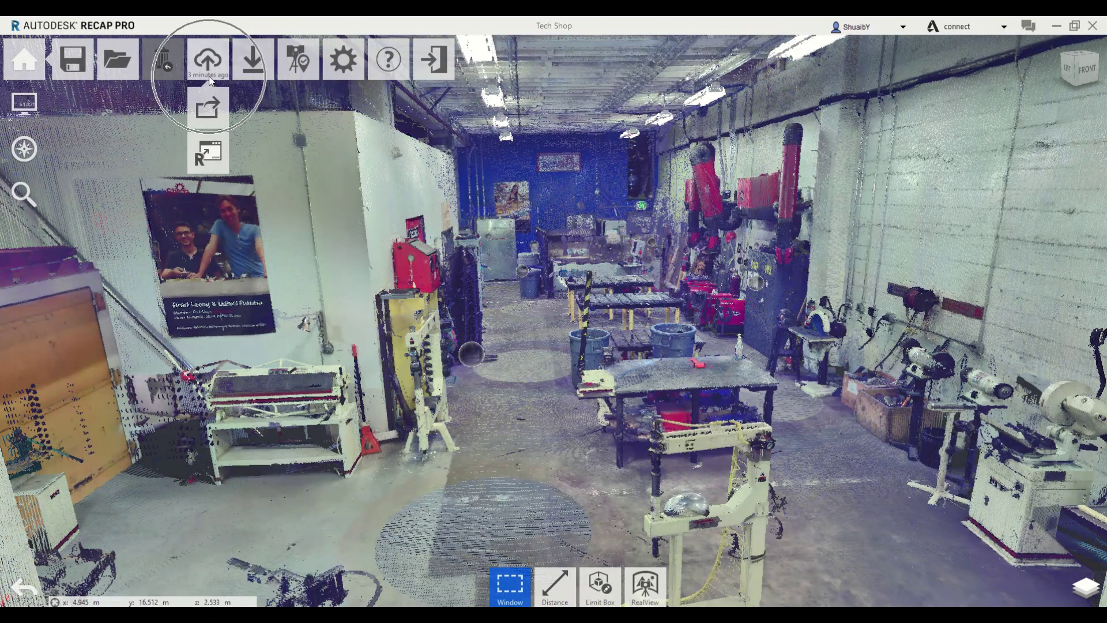
{"action": "left_click", "coordinate": [210, 107]}
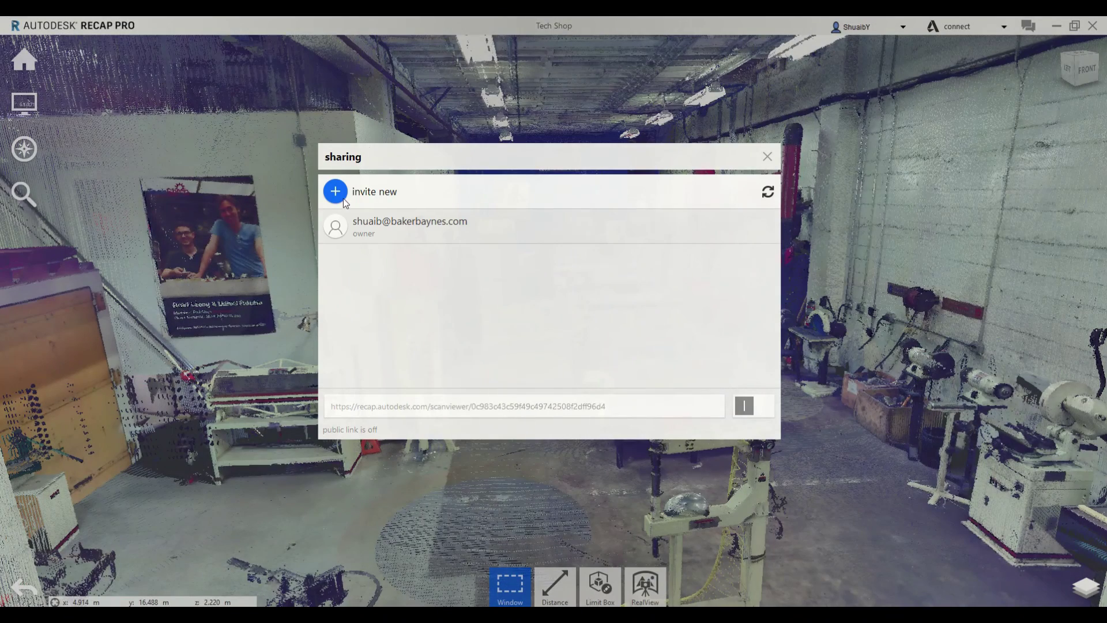
{"action": "left_click", "coordinate": [336, 192]}
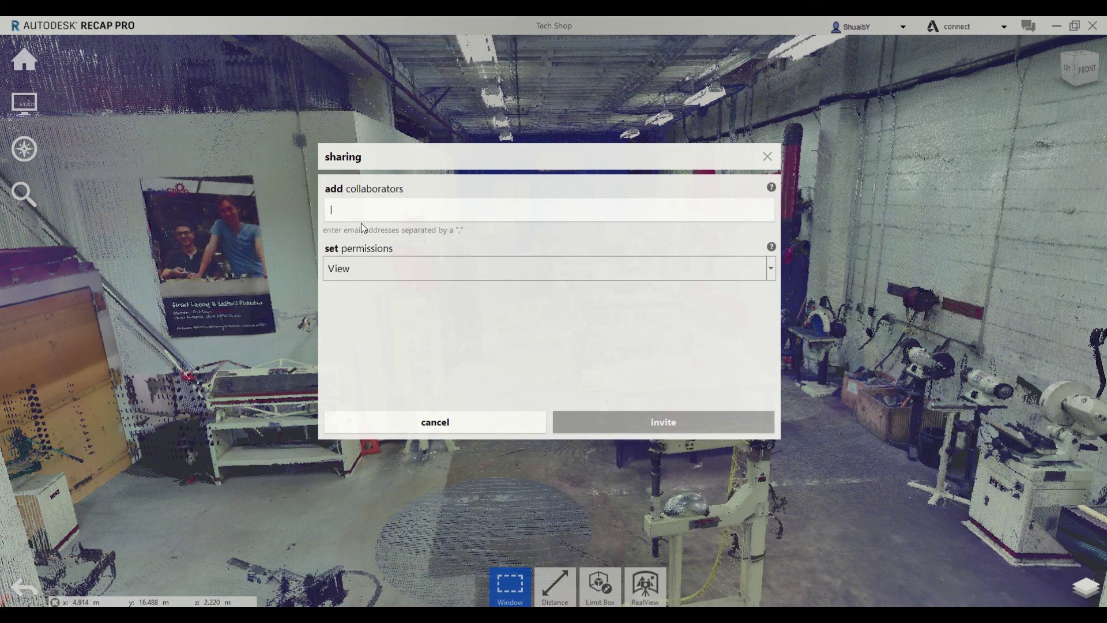
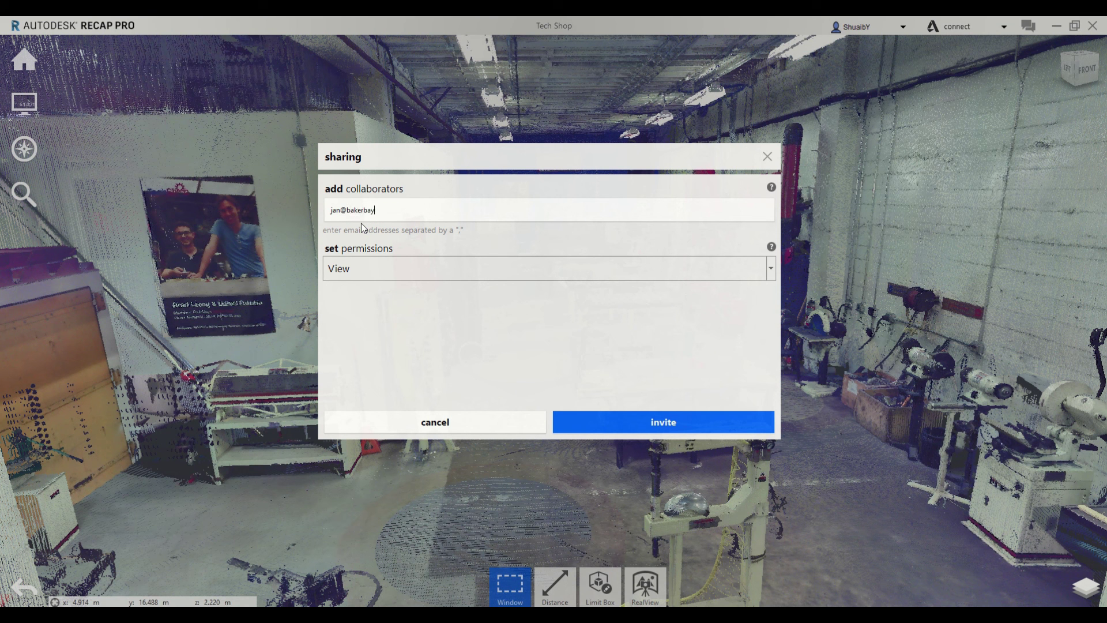
Set the collaborator's permission to View and send the invitation
{"action": "left_click", "coordinate": [483, 280]}
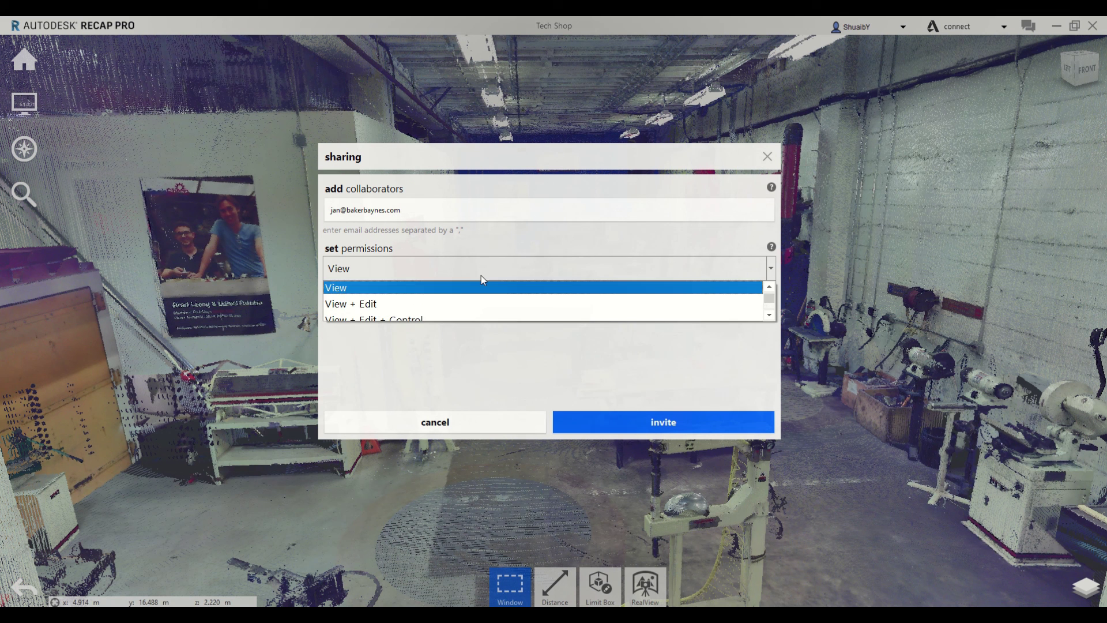
{"action": "scroll", "coordinate": [396, 299], "scroll_direction": "down", "scroll_amount": 1}
{"action": "left_click", "coordinate": [388, 306]}
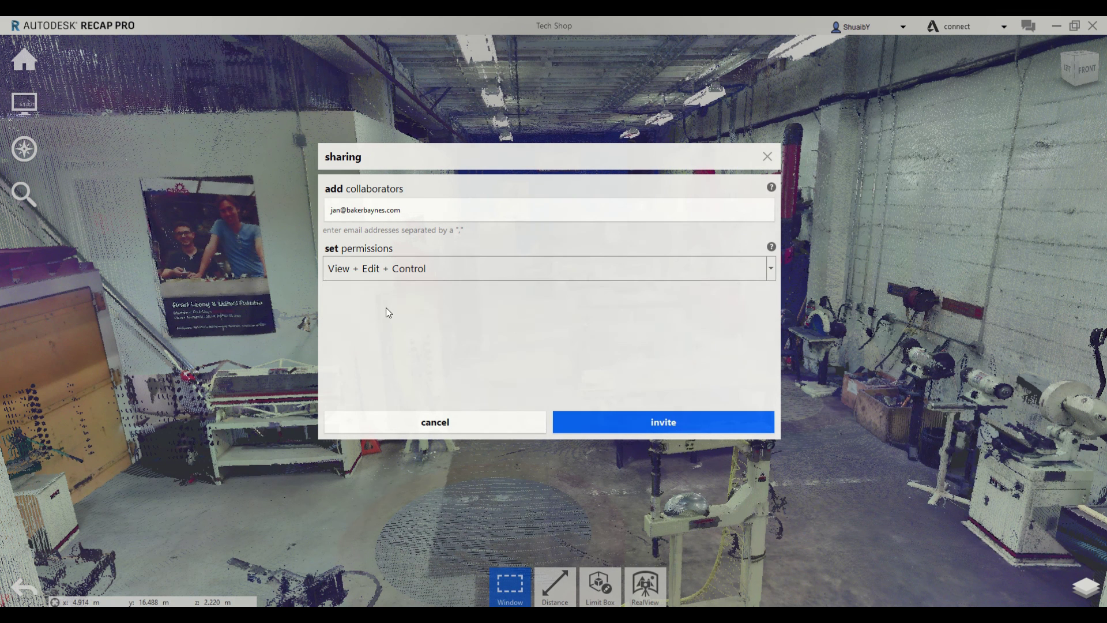
{"action": "left_click", "coordinate": [406, 279]}
{"action": "left_click", "coordinate": [384, 288]}
{"action": "left_click", "coordinate": [394, 276]}
{"action": "left_click", "coordinate": [369, 289]}
{"action": "left_click", "coordinate": [618, 422]}
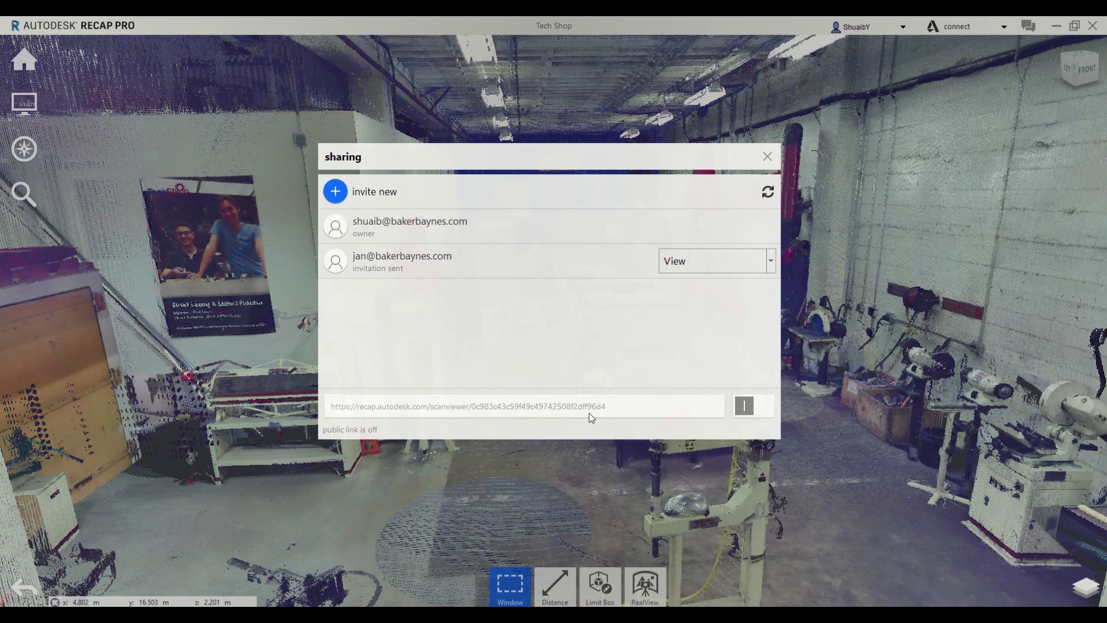
Switch on the Tech Shop public link and copy its URL
{"action": "left_click", "coordinate": [748, 409]}
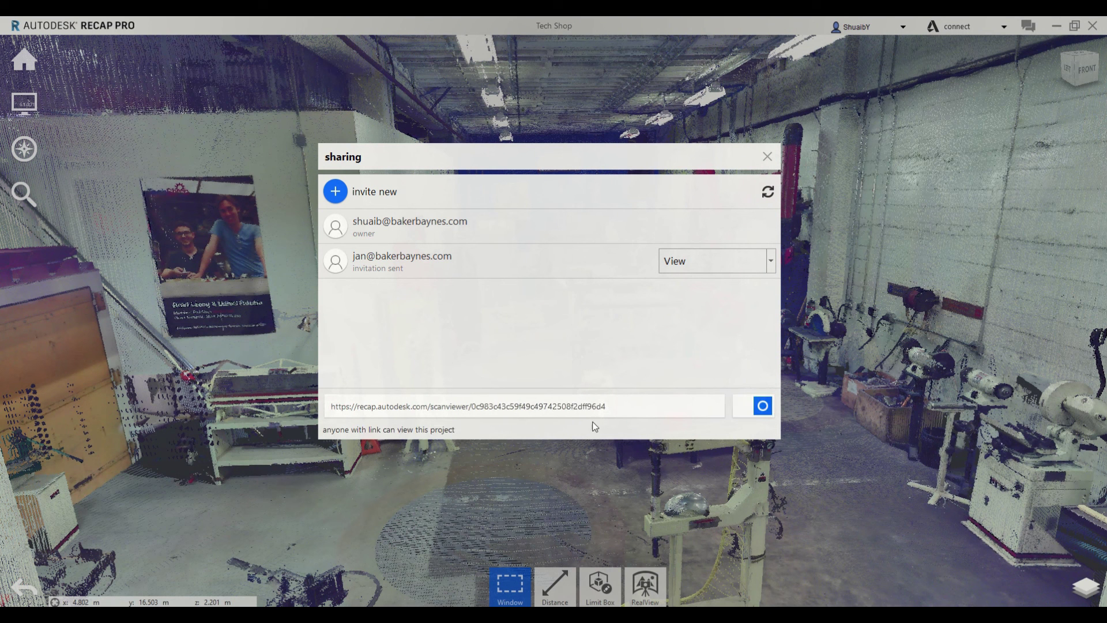
{"action": "triple_click", "coordinate": [512, 410]}
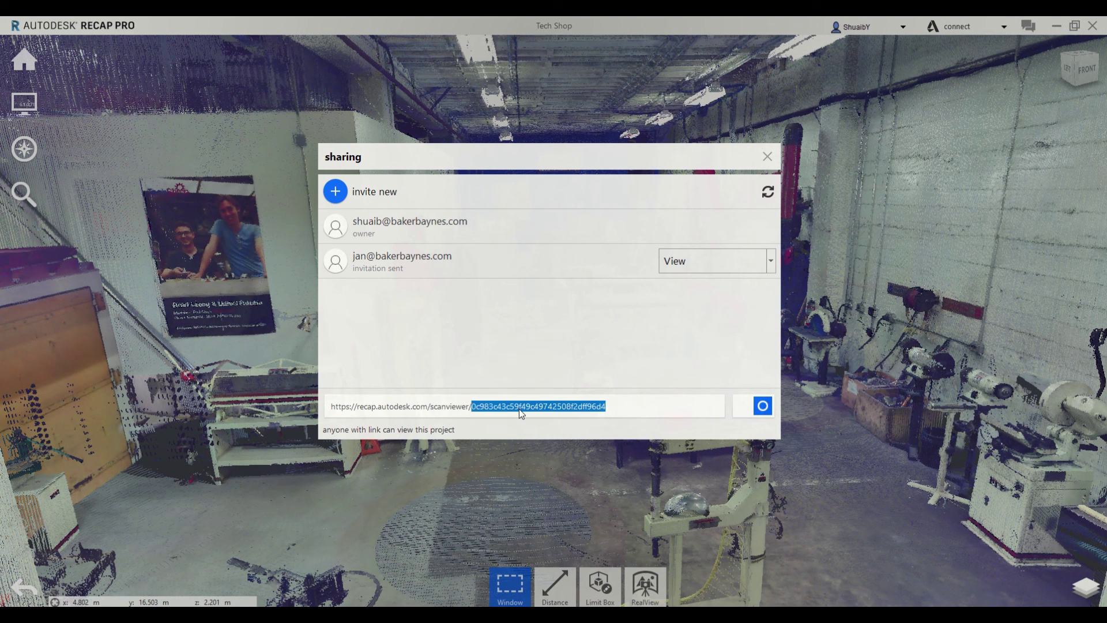
{"action": "right_click", "coordinate": [519, 408]}
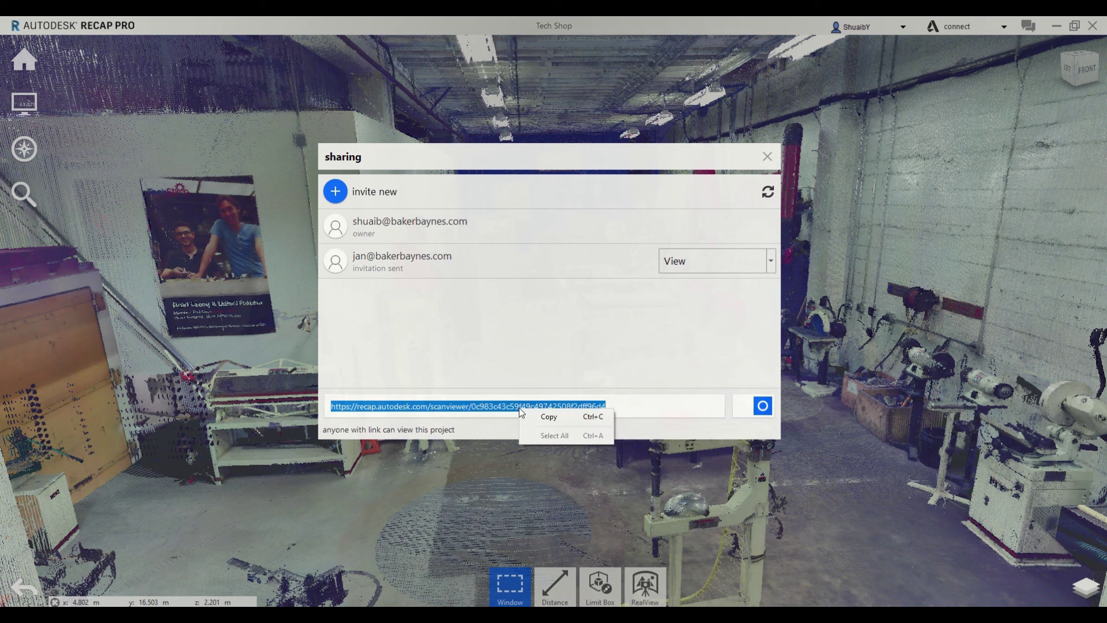
{"action": "left_click", "coordinate": [534, 413]}
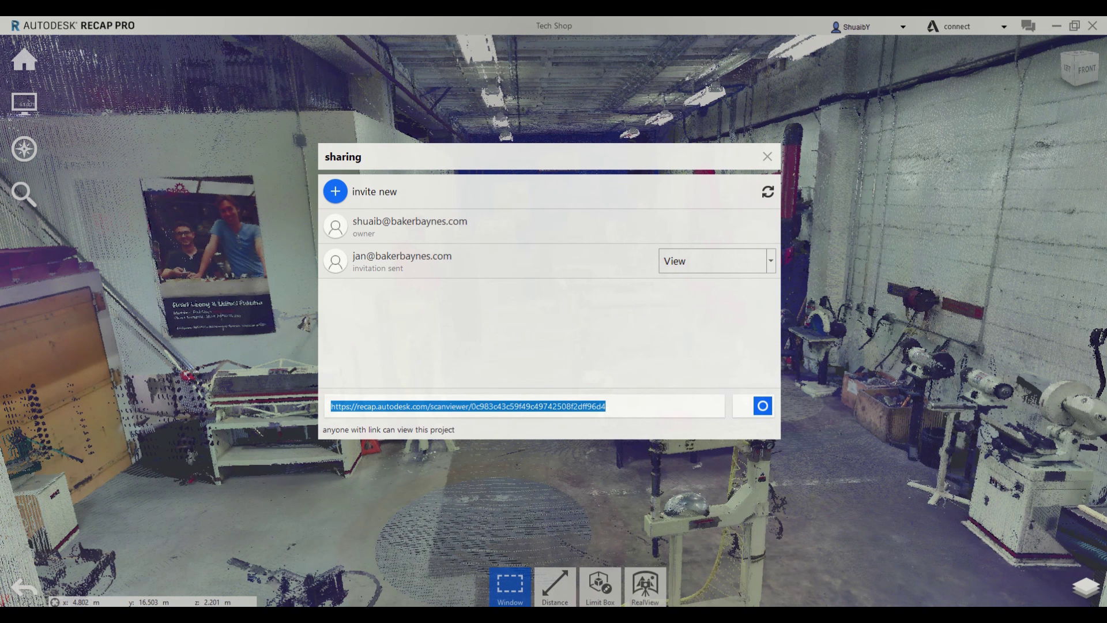
Open recap.autodesk.com in Chrome to show the ReCap project gallery with Tech Shop
{"action": "key", "text": "alt+Tab"}
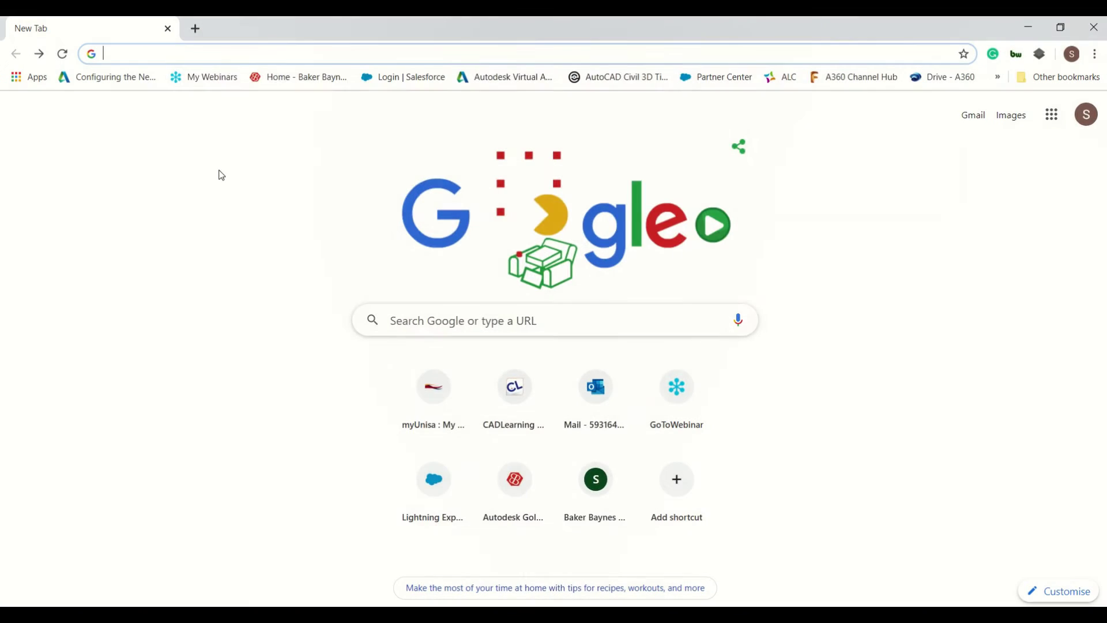
{"action": "type", "text": "recap.autodesk.com"}
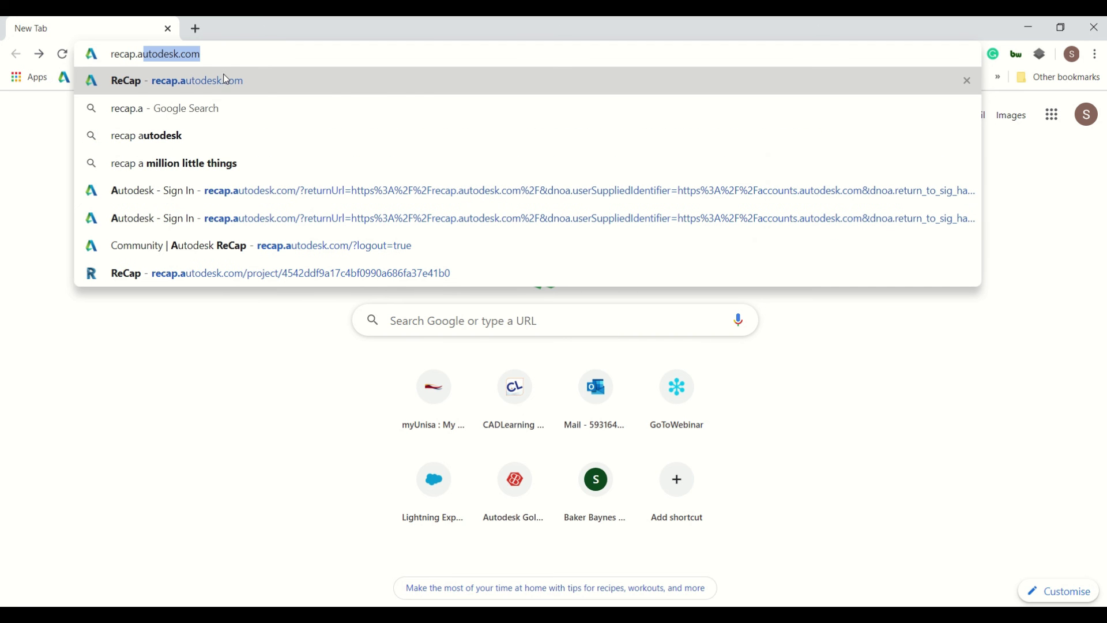
{"action": "key", "text": "Return"}
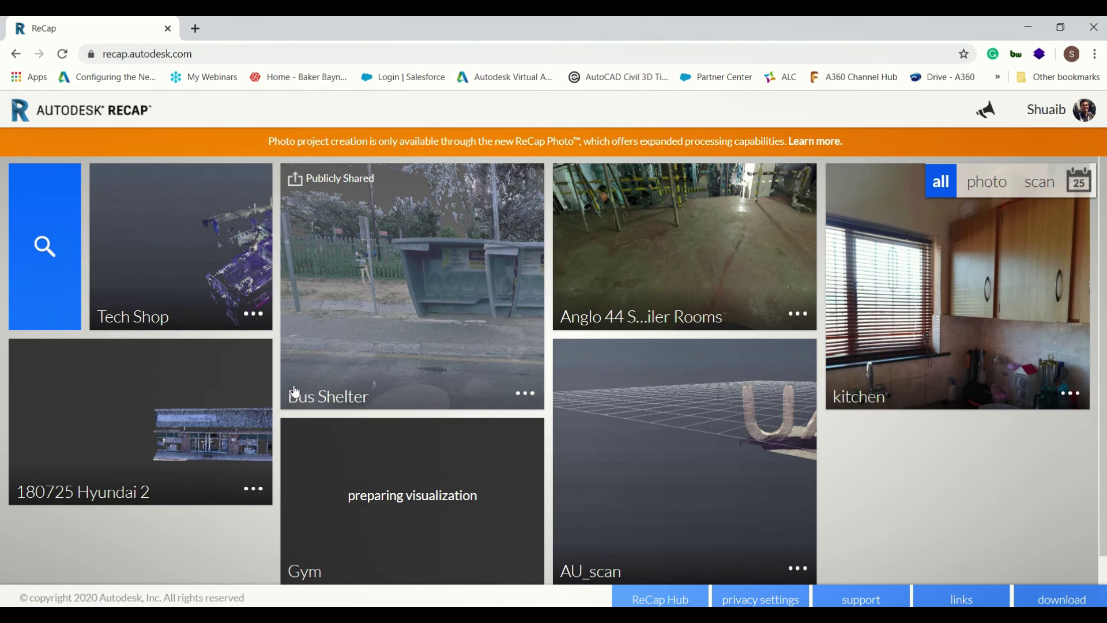
Check the Tech Shop sharing settings to confirm the collaborator's invitation is listed
{"action": "left_click", "coordinate": [1070, 111]}
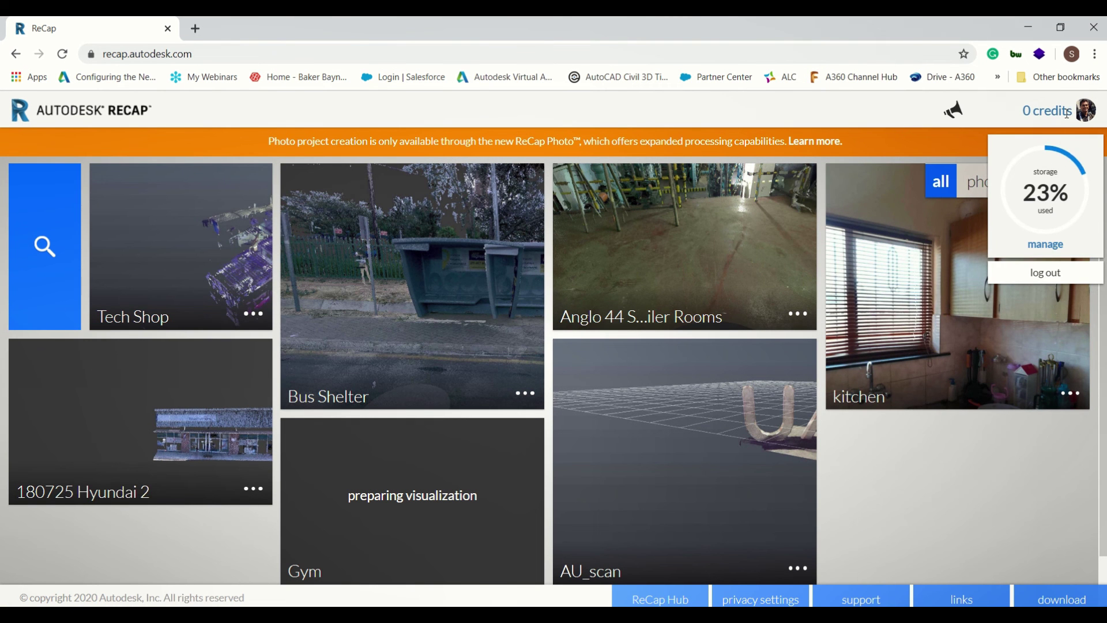
{"action": "left_click", "coordinate": [253, 313]}
{"action": "left_click", "coordinate": [252, 314]}
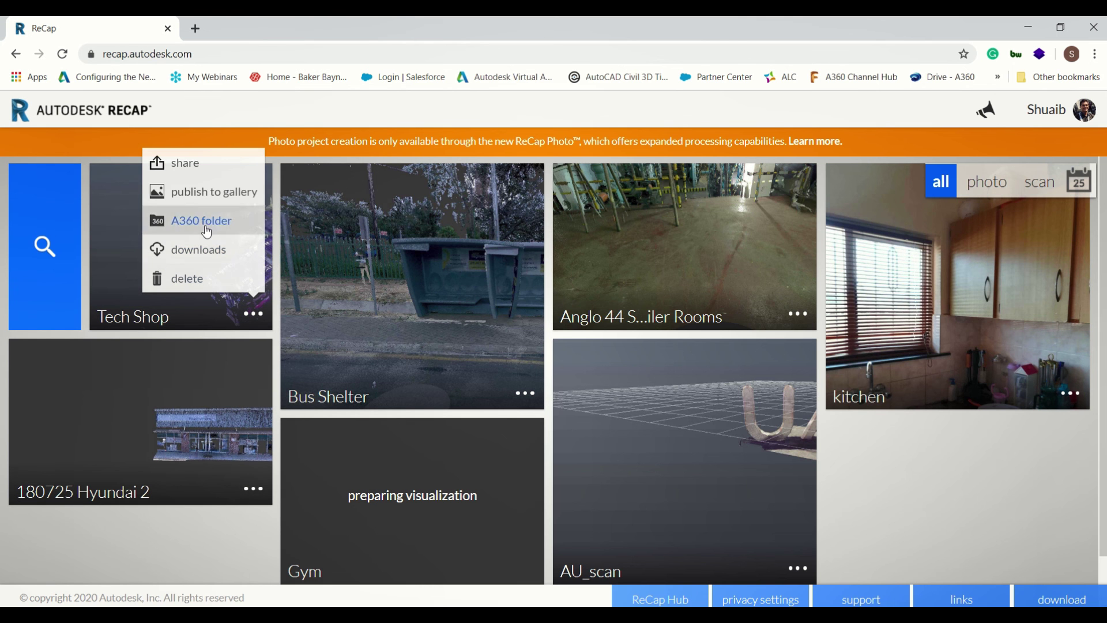
{"action": "left_click", "coordinate": [207, 194]}
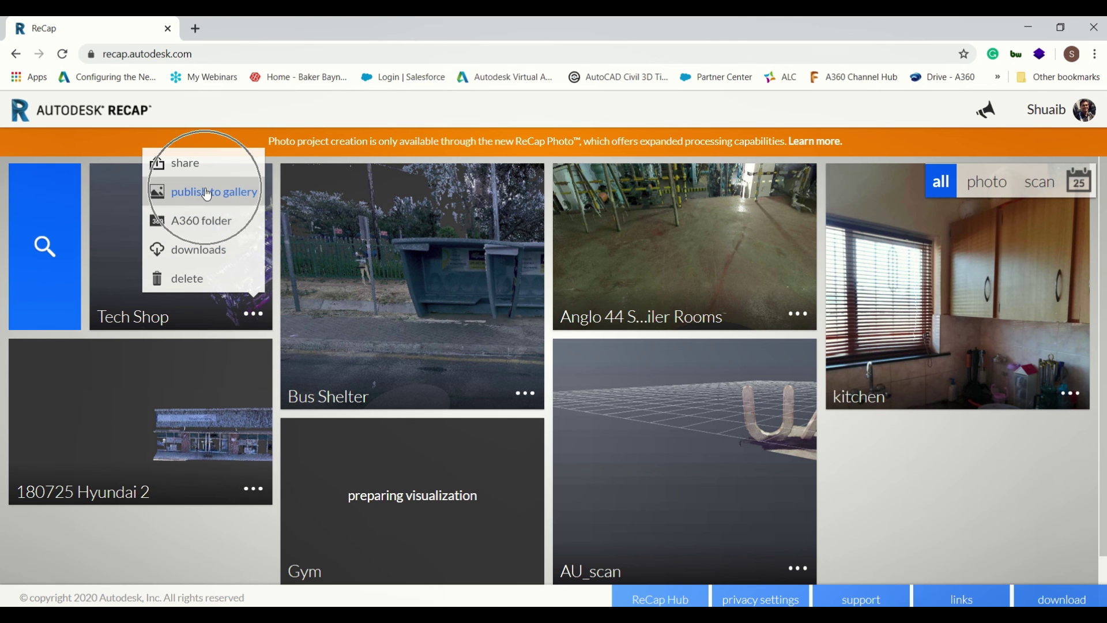
{"action": "left_click", "coordinate": [186, 164]}
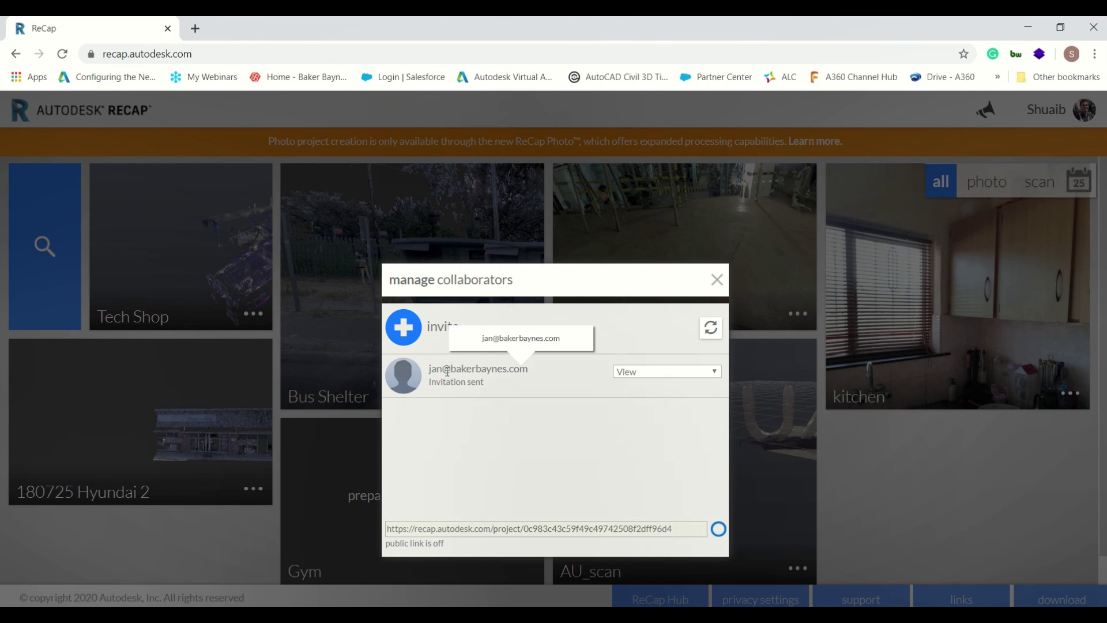
{"action": "left_click", "coordinate": [447, 372]}
{"action": "left_click", "coordinate": [446, 371]}
{"action": "left_click", "coordinate": [717, 280]}
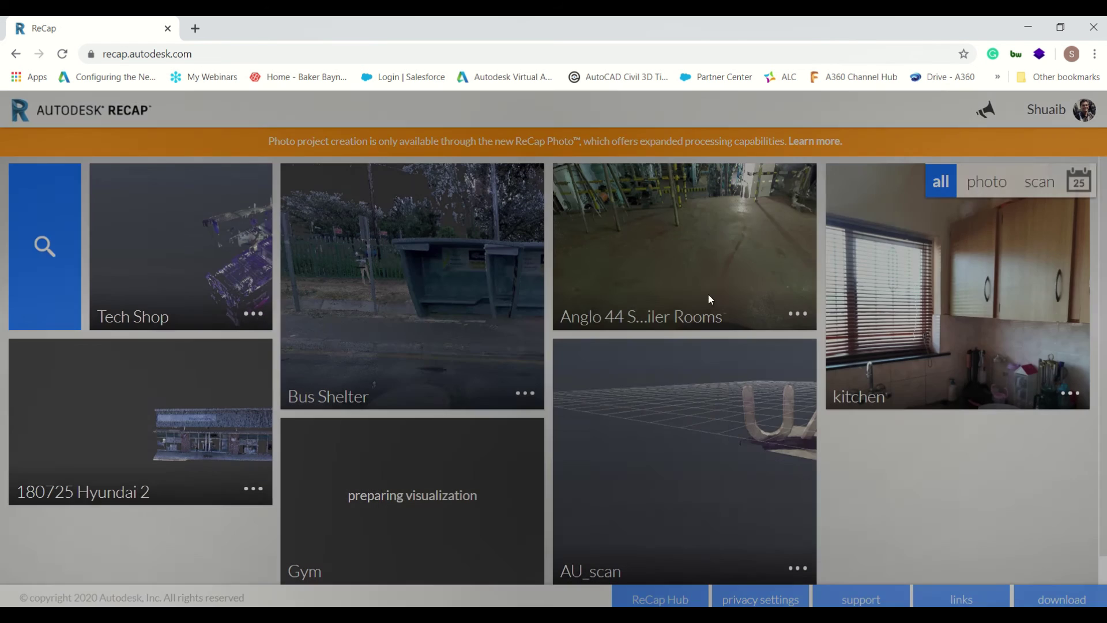
Open the Tech Shop project and start loading a scan location's view
{"action": "left_click", "coordinate": [176, 255]}
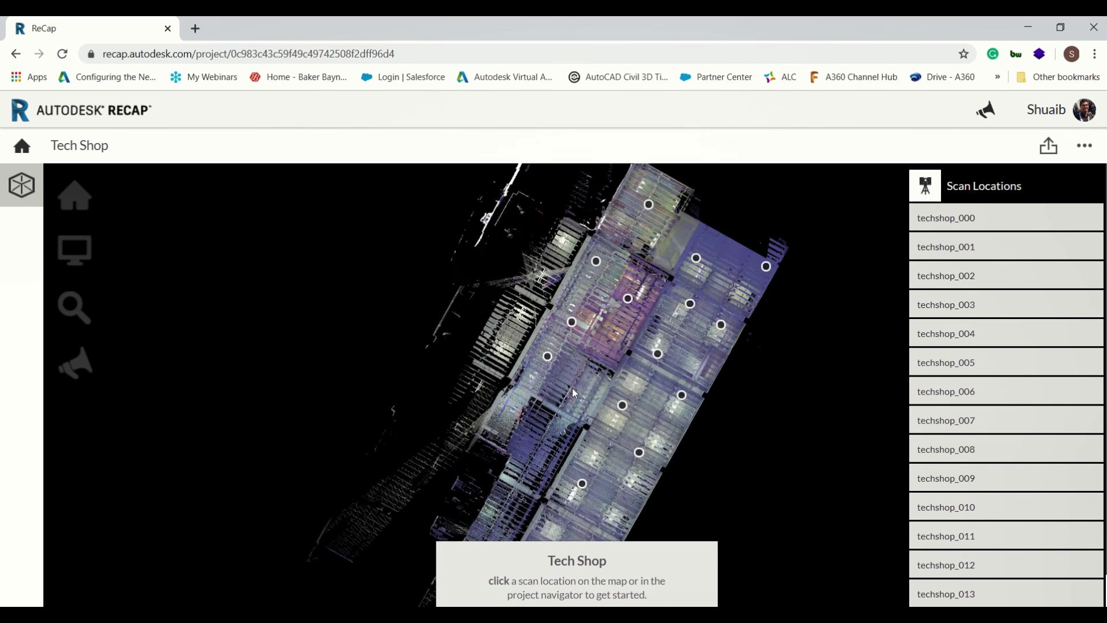
{"action": "scroll", "coordinate": [575, 388], "scroll_direction": "up", "scroll_amount": 5}
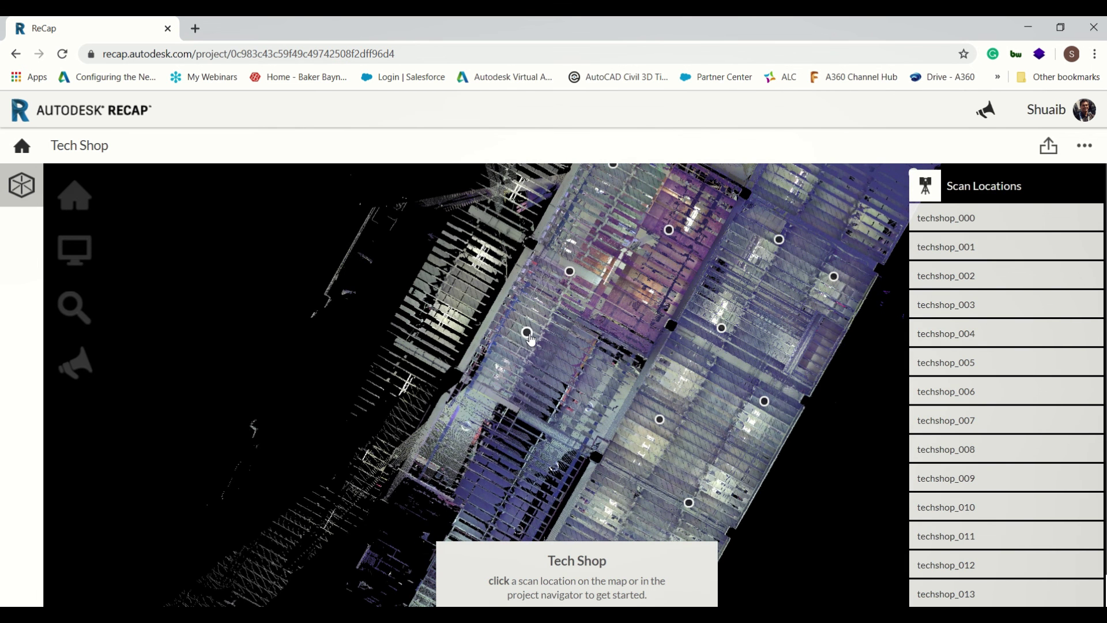
{"action": "left_click", "coordinate": [526, 332]}
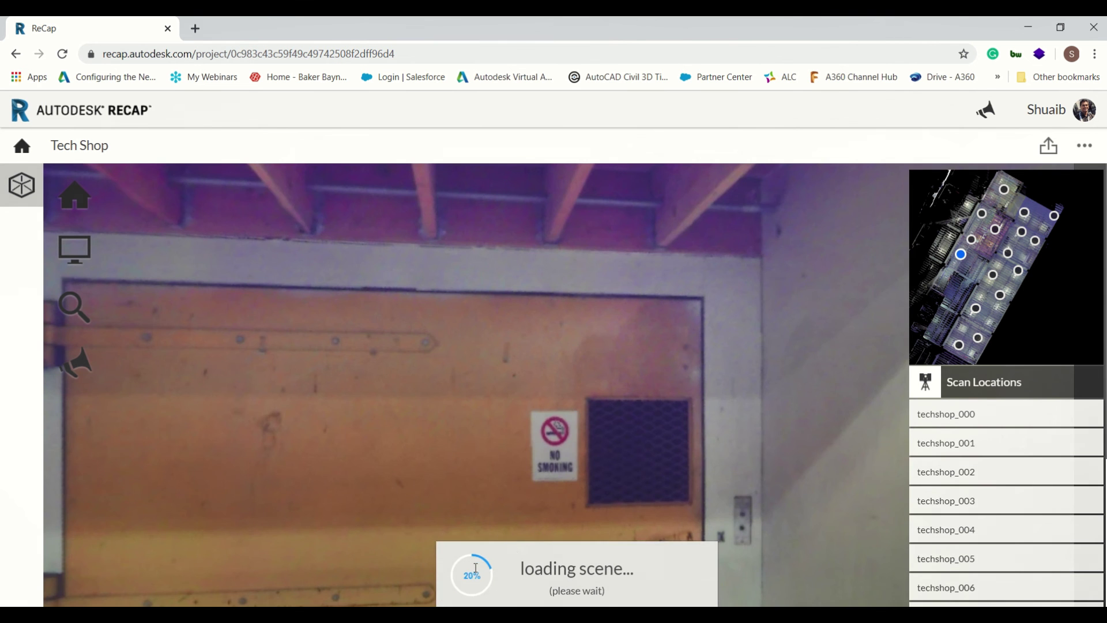
Look around the panorama from the exit door past the coat rack to the lockers
{"action": "left_click_drag", "start_coordinate": [677, 388], "coordinate": [808, 373]}
{"action": "left_click_drag", "start_coordinate": [140, 358], "coordinate": [322, 356]}
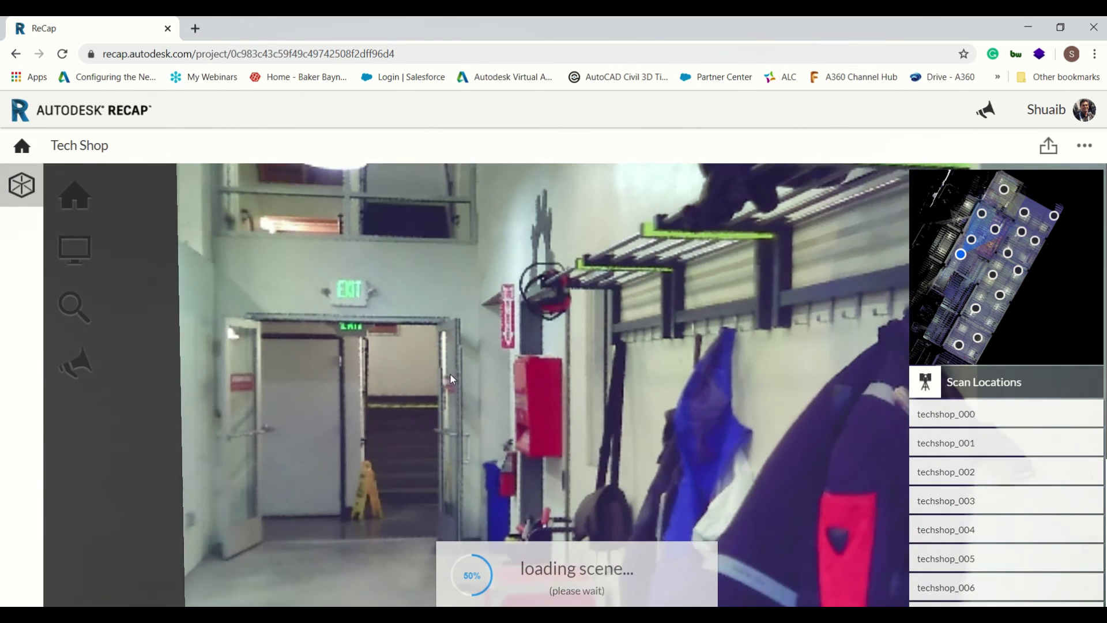
{"action": "left_click_drag", "start_coordinate": [451, 375], "coordinate": [392, 330]}
{"action": "scroll", "coordinate": [375, 340], "scroll_direction": "up", "scroll_amount": 3}
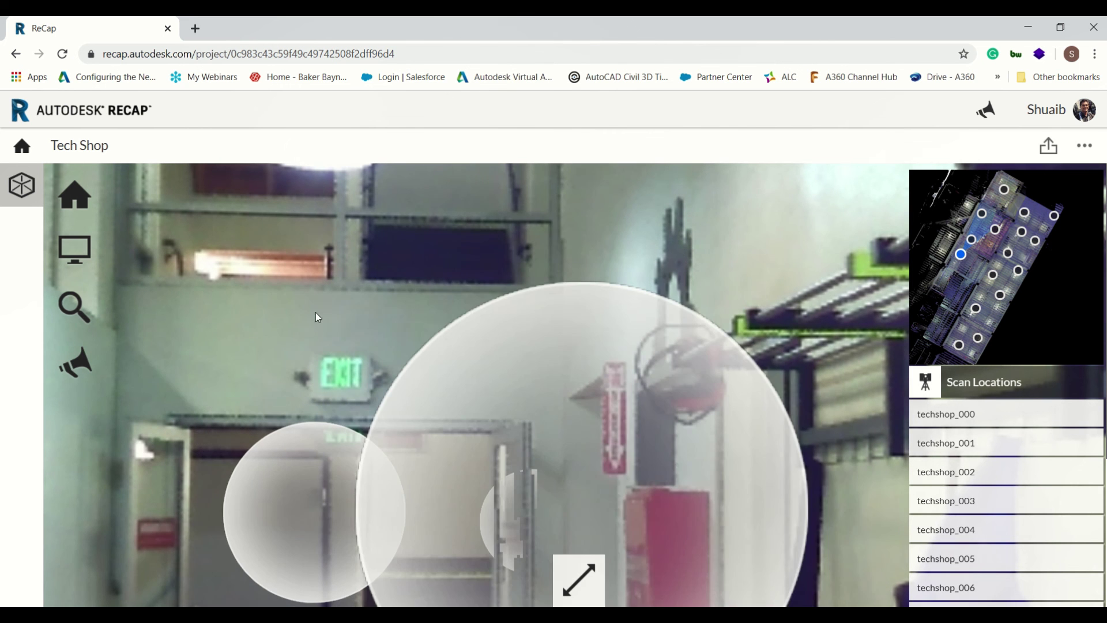
{"action": "left_click_drag", "start_coordinate": [470, 287], "coordinate": [633, 323]}
{"action": "left_click_drag", "start_coordinate": [337, 379], "coordinate": [827, 407]}
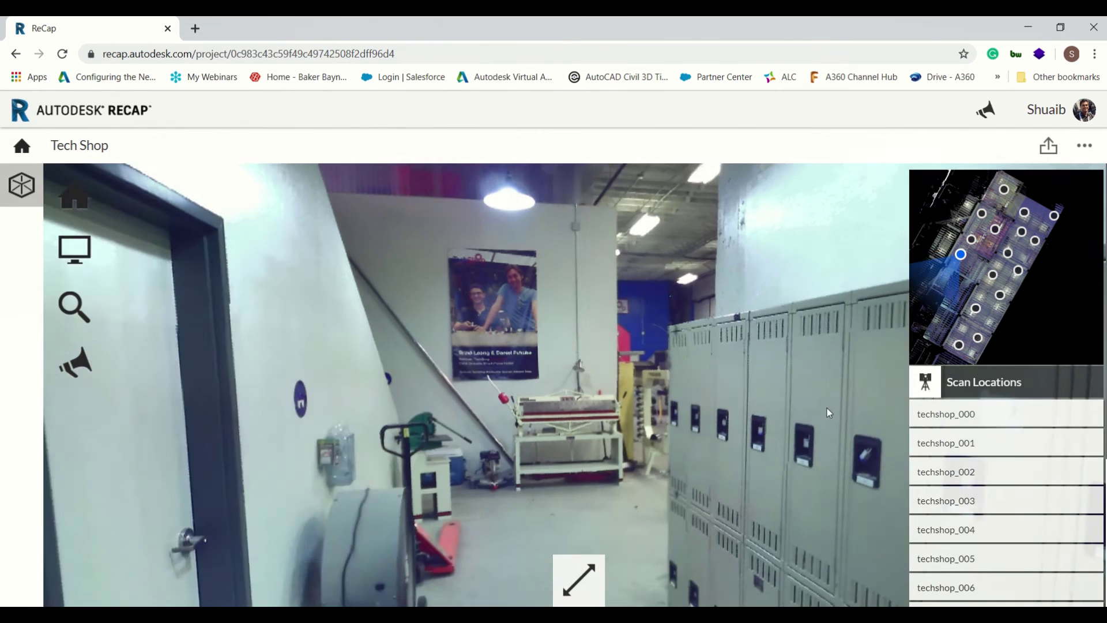
Tilt up to the ceiling, try a left toolbar tool, and rotate back to the lockers
{"action": "left_click_drag", "start_coordinate": [721, 379], "coordinate": [583, 554]}
{"action": "mouse_move", "coordinate": [575, 580]}
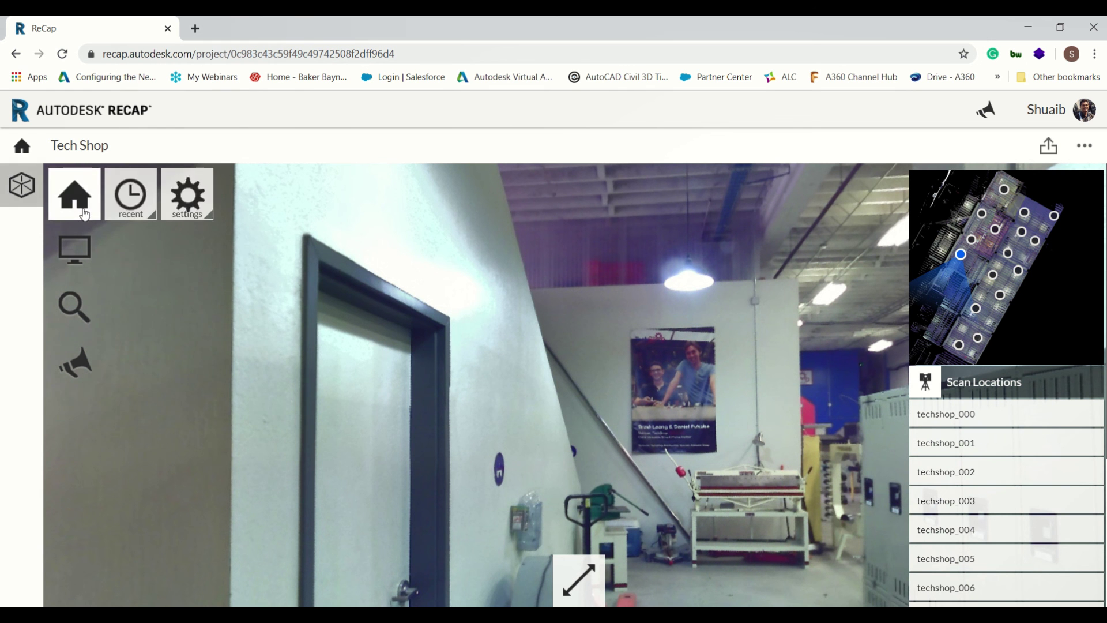
{"action": "mouse_move", "coordinate": [92, 254]}
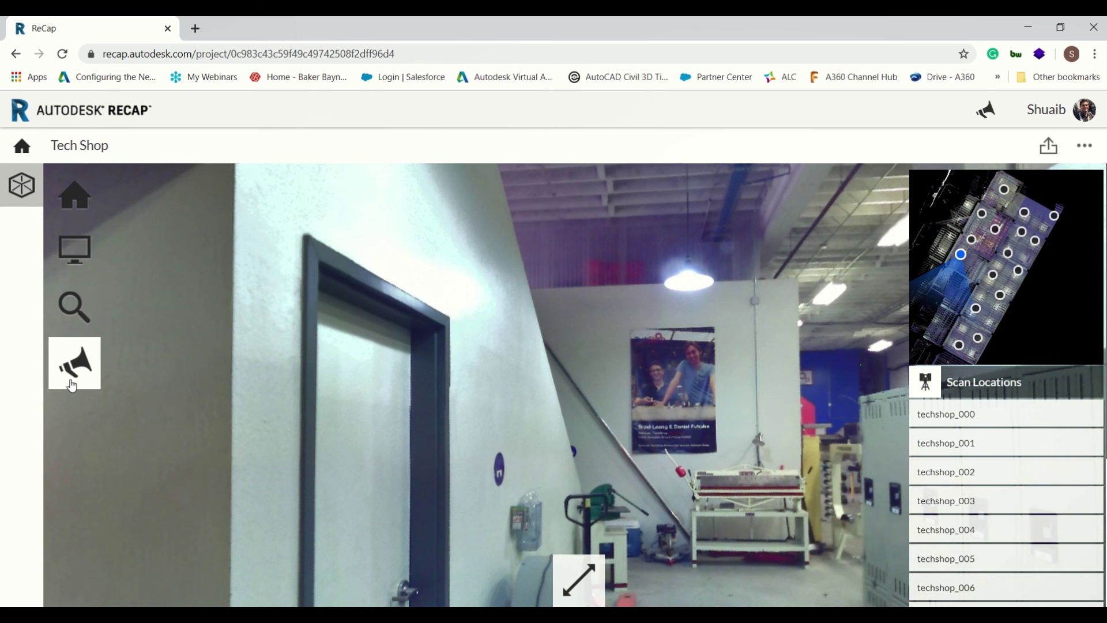
{"action": "left_click", "coordinate": [72, 385]}
{"action": "left_click_drag", "start_coordinate": [572, 364], "coordinate": [286, 352]}
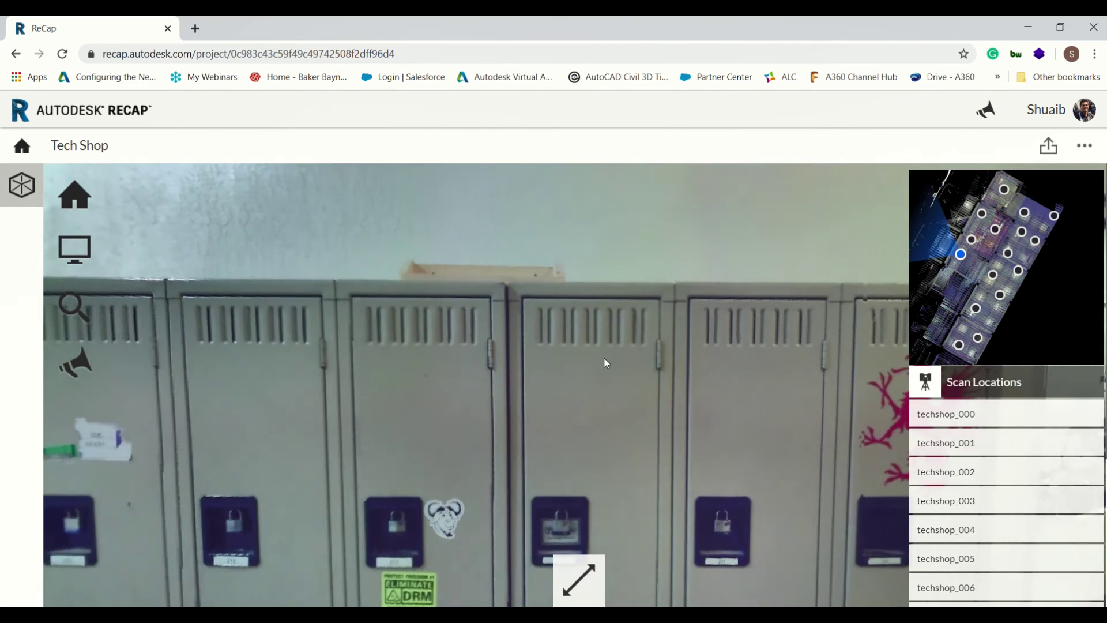
{"action": "left_click_drag", "start_coordinate": [605, 362], "coordinate": [323, 356]}
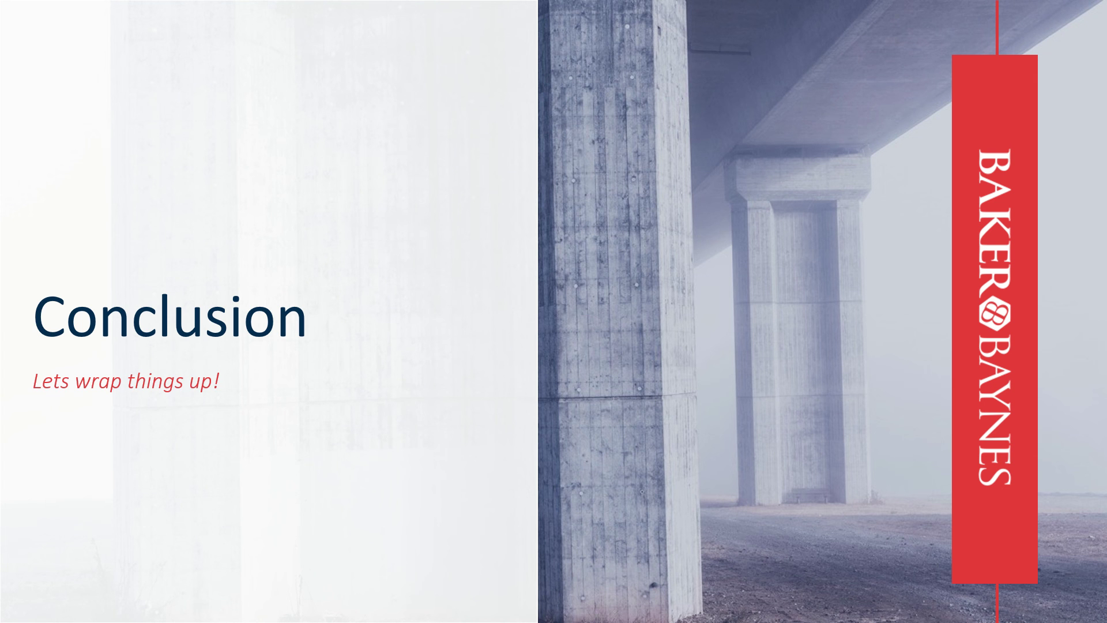
Advance to the Conclusion slide and reveal the project-creation and auto-registration bullets
{"action": "key", "text": "Right"}
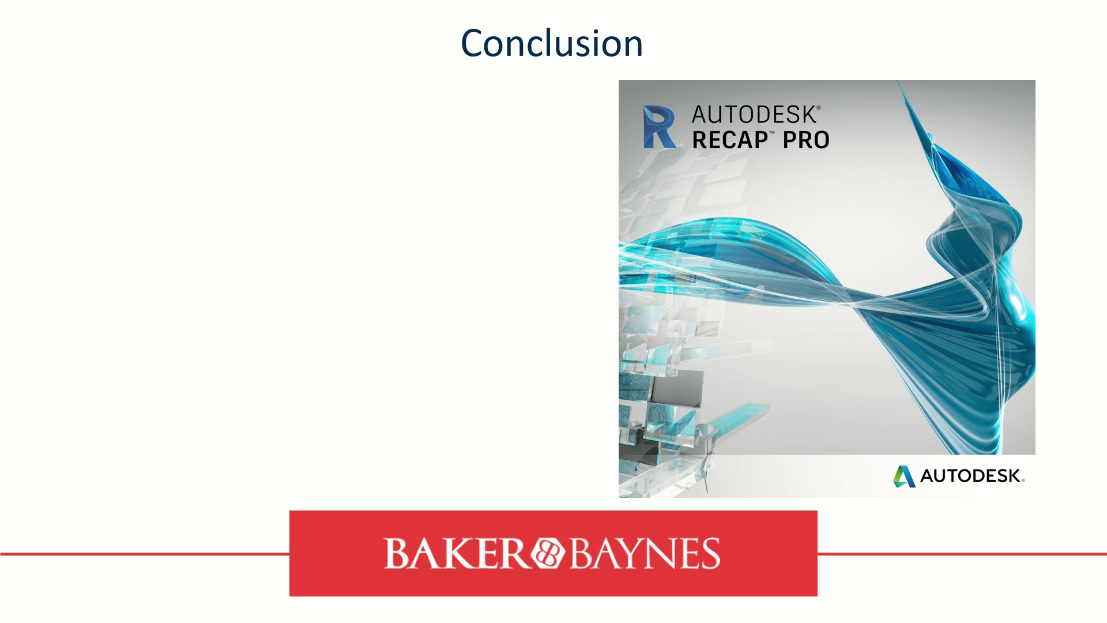
{"action": "key", "text": "Right"}
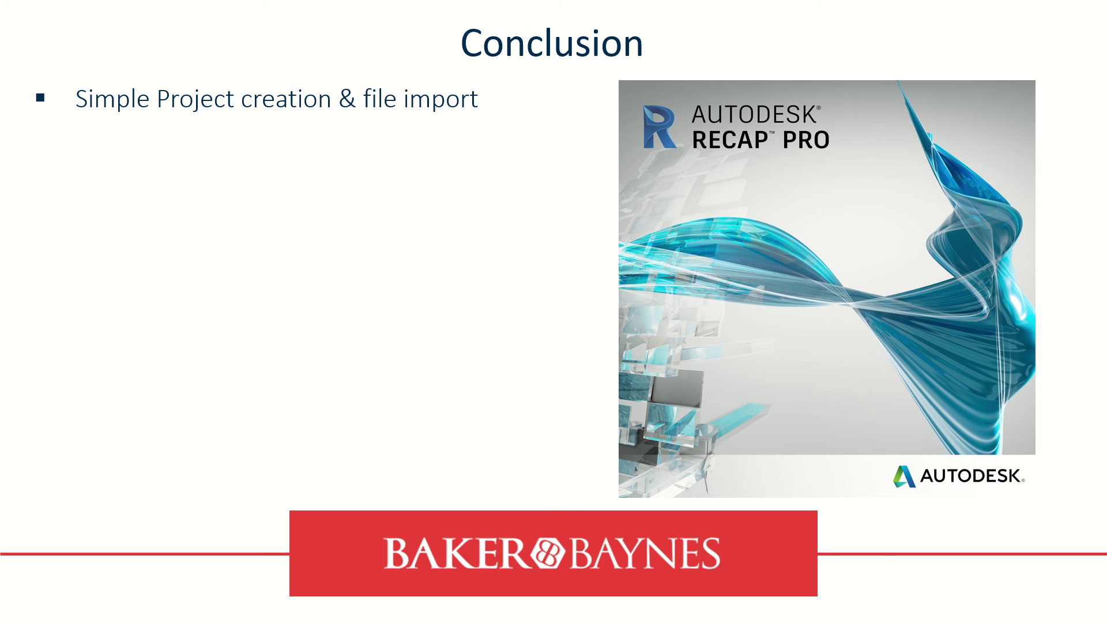
{"action": "key", "text": "Right"}
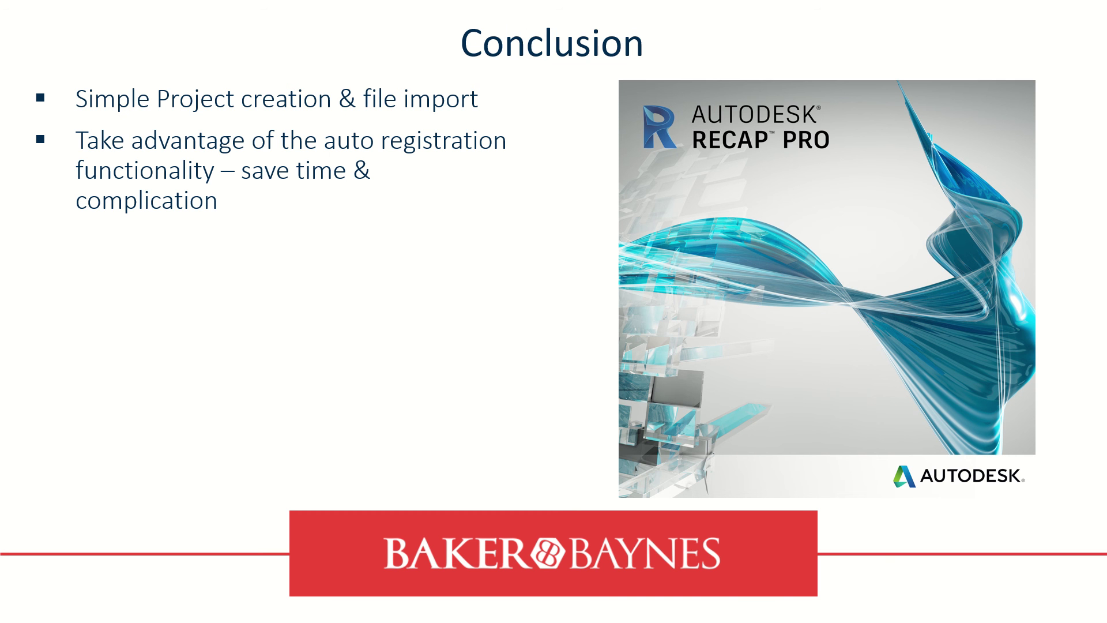